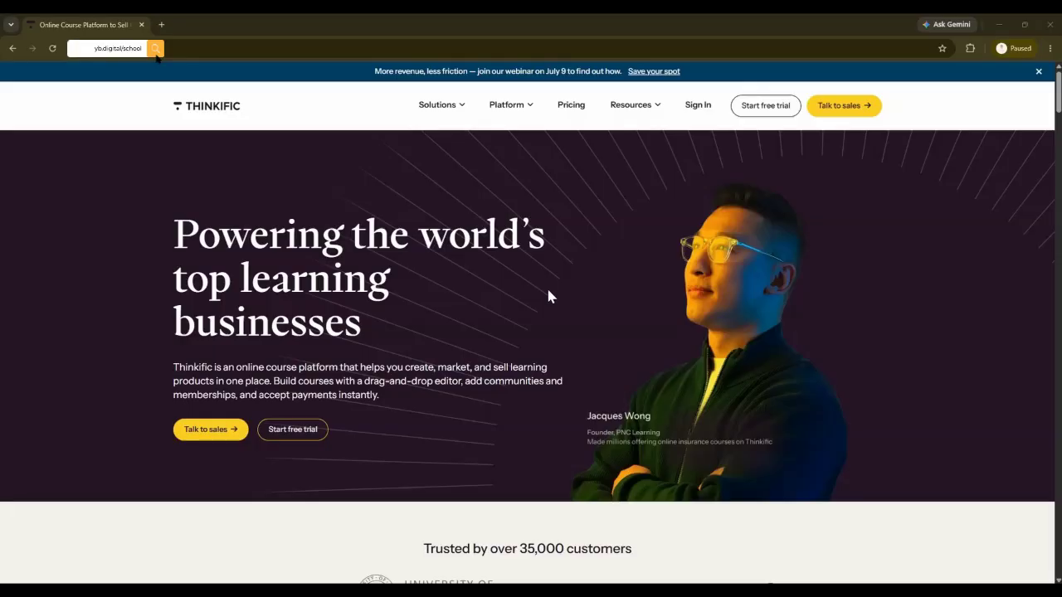
Begin a free trial of the annually billed Start plan and submit the account email address.
click(297, 444)
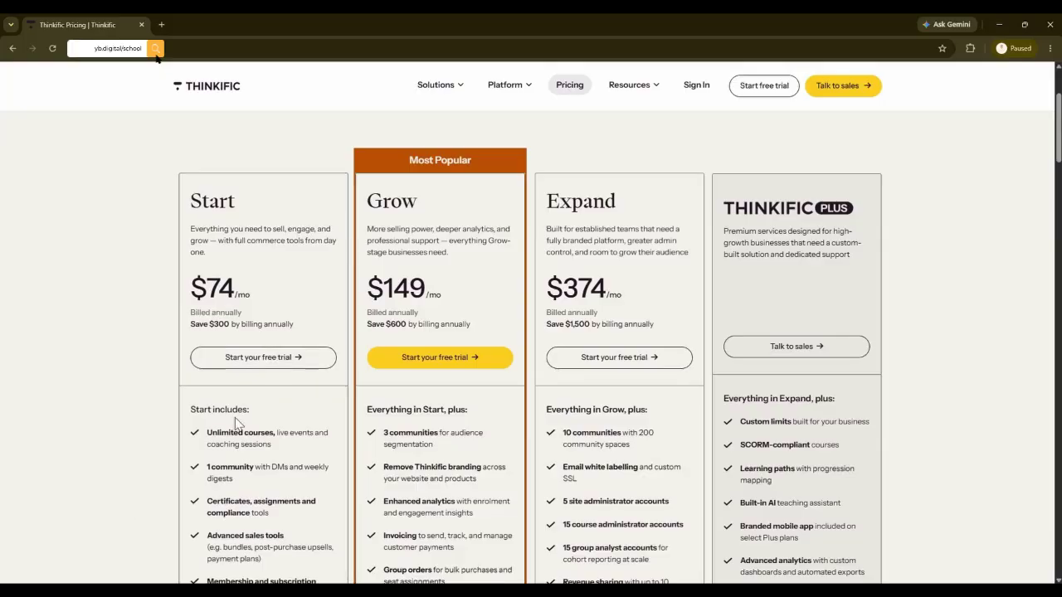
click(282, 355)
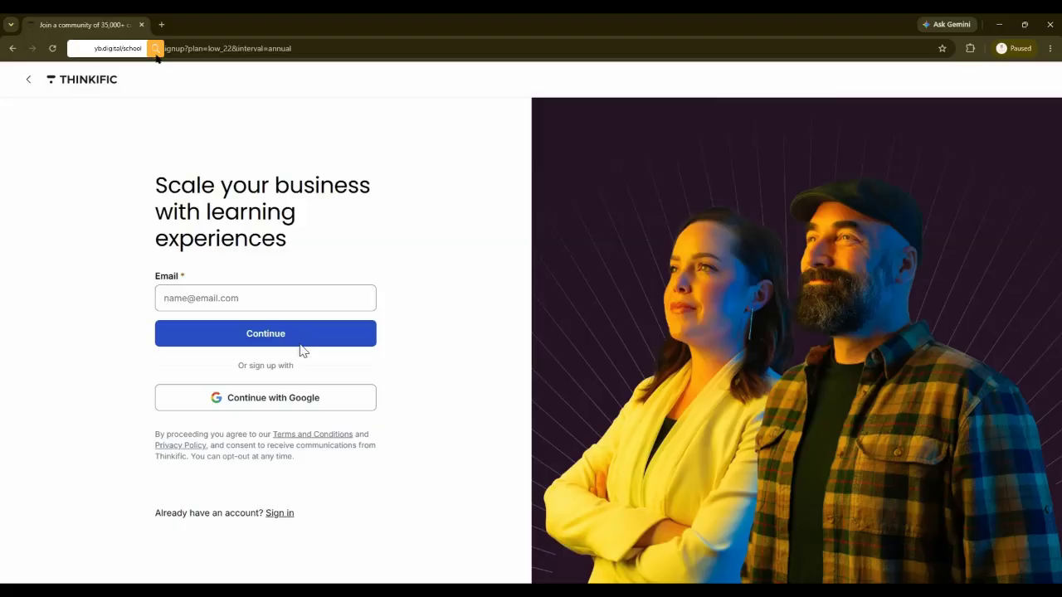
click(315, 302)
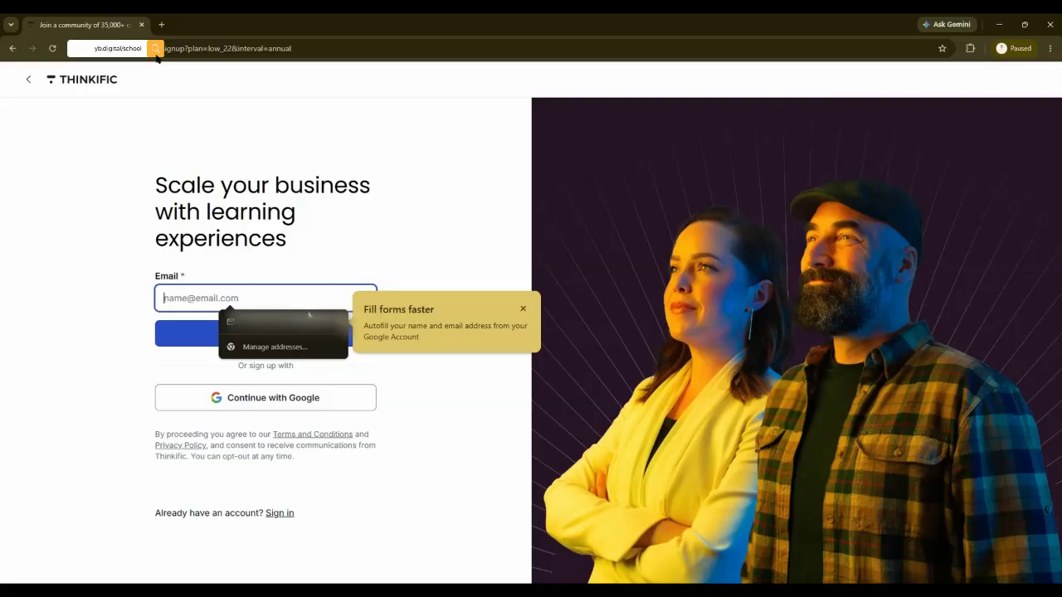
click(274, 331)
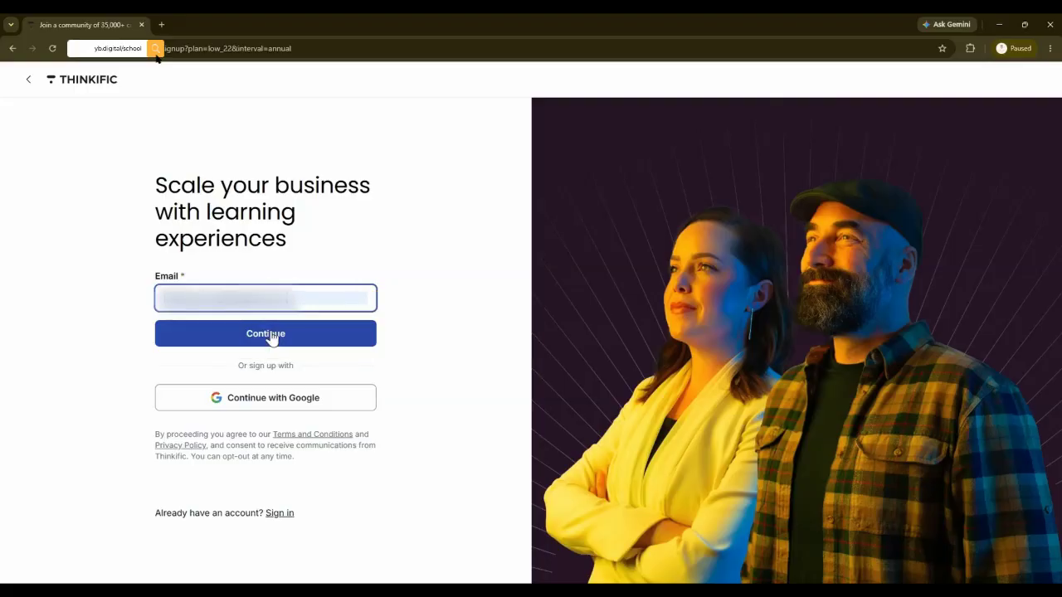
click(363, 338)
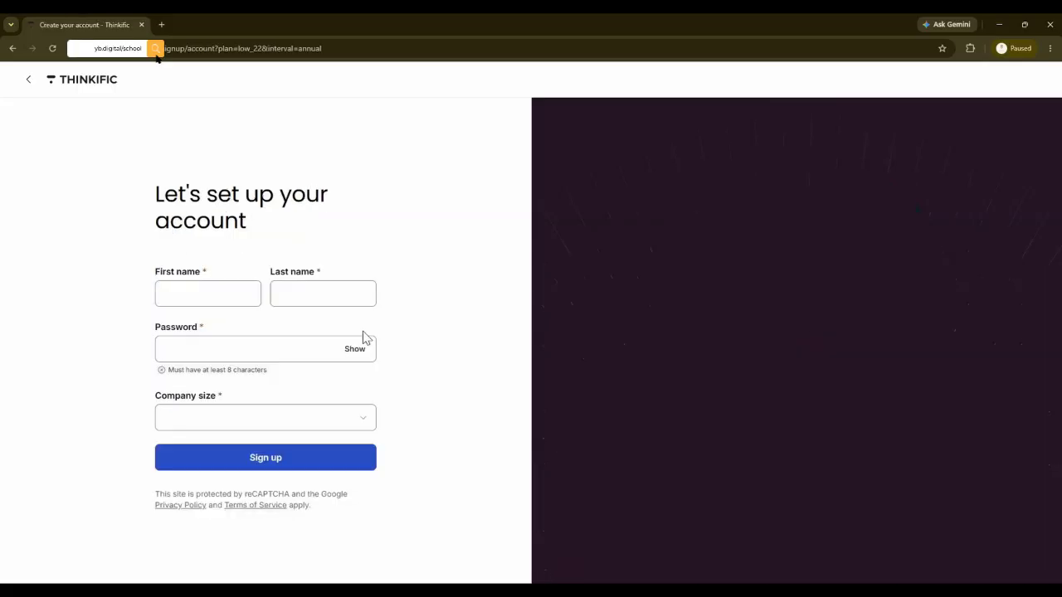
Sign up with the account holder's first and last name, the account password and company size Just me (part time).
click(242, 297)
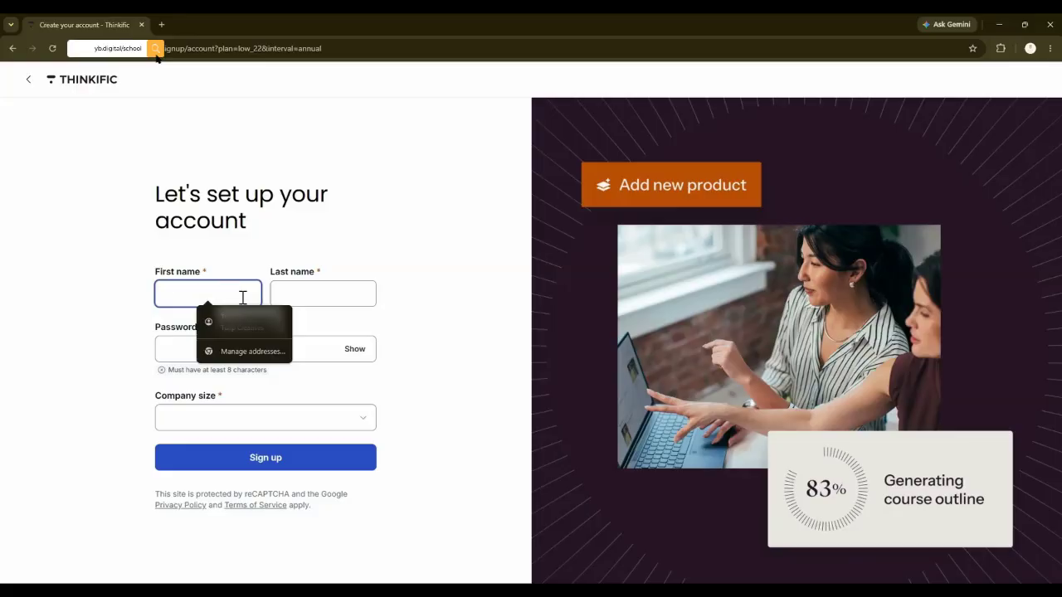
click(254, 332)
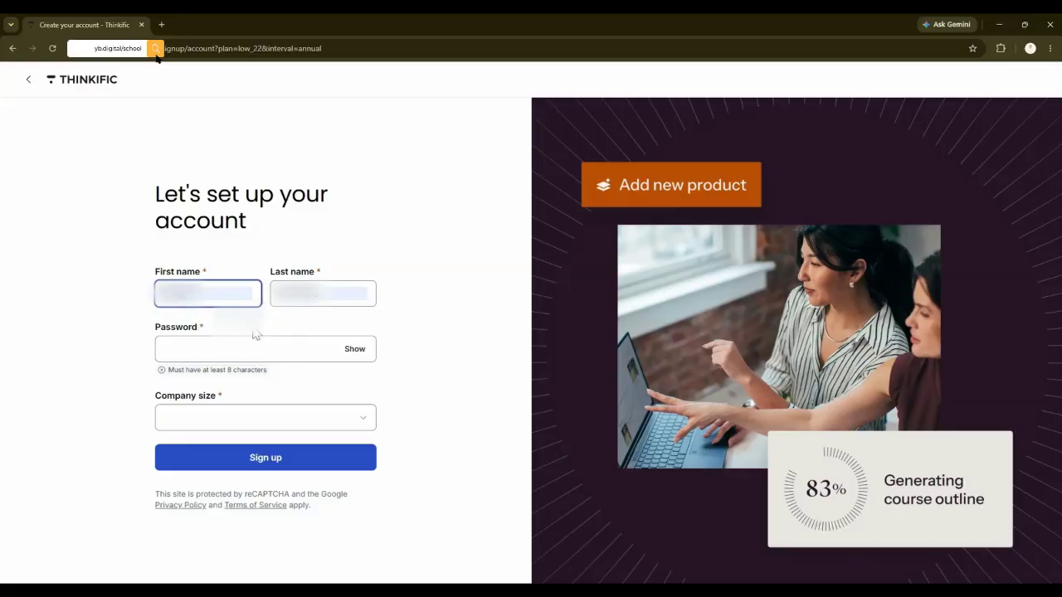
click(268, 345)
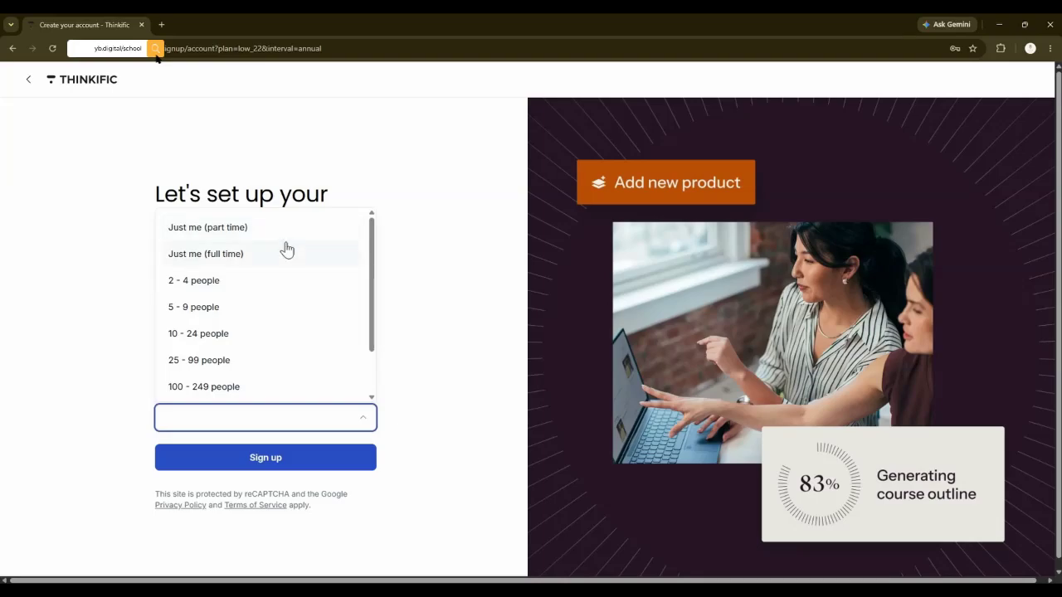
click(286, 229)
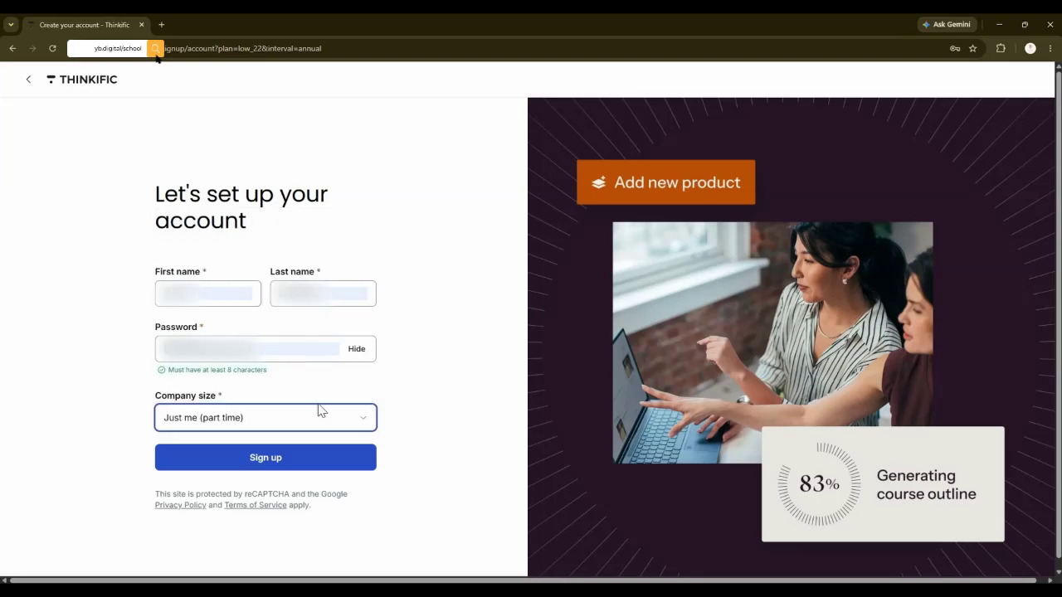
click(321, 470)
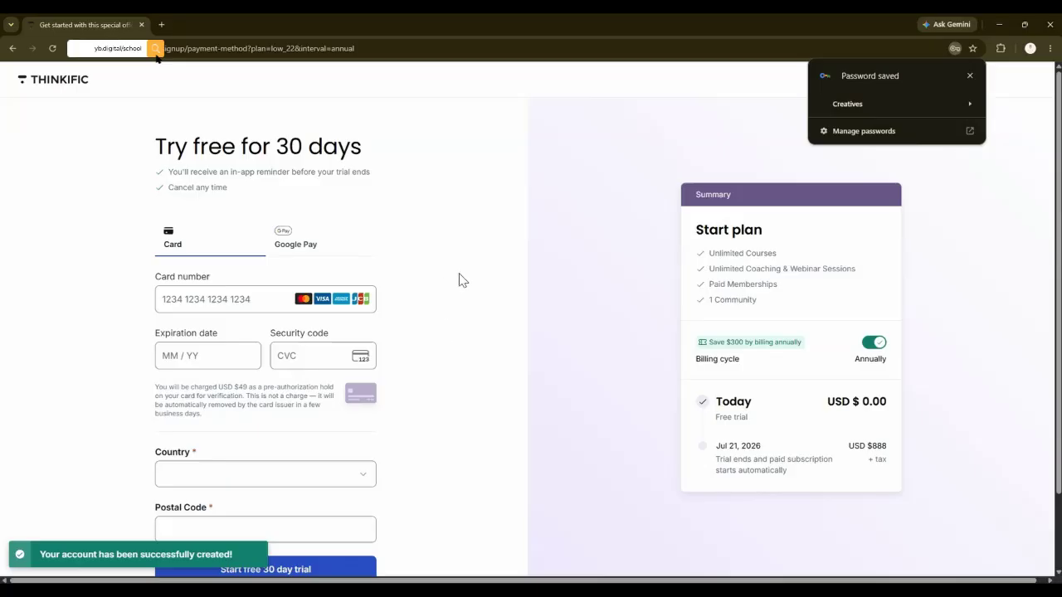
Fill in the card number, expiration date, security code, billing country and postal code, and start the 30-day free trial.
scroll(460, 279, down, 1)
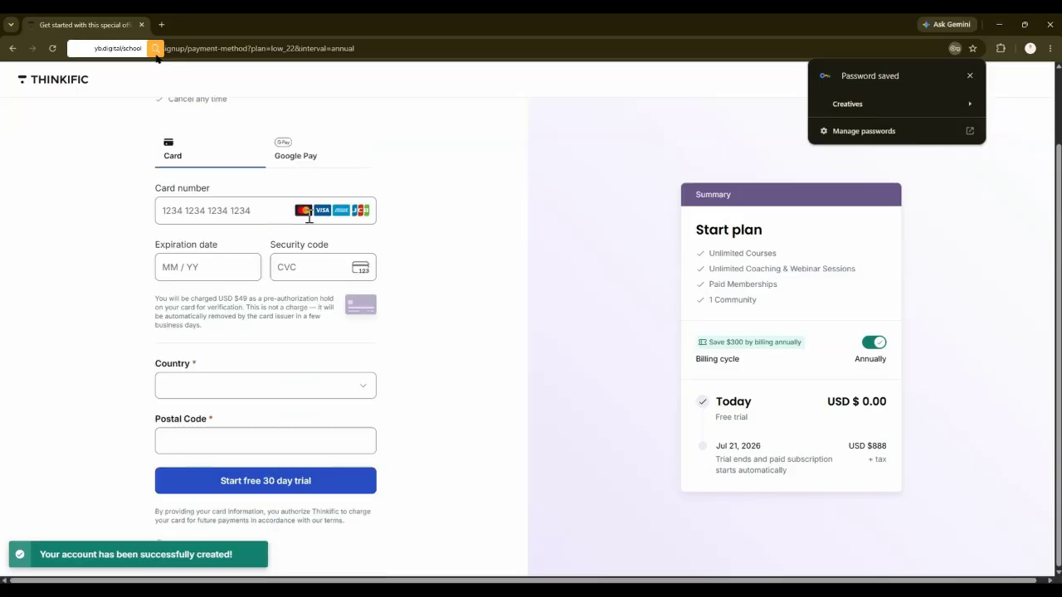
scroll(484, 268, up, 1)
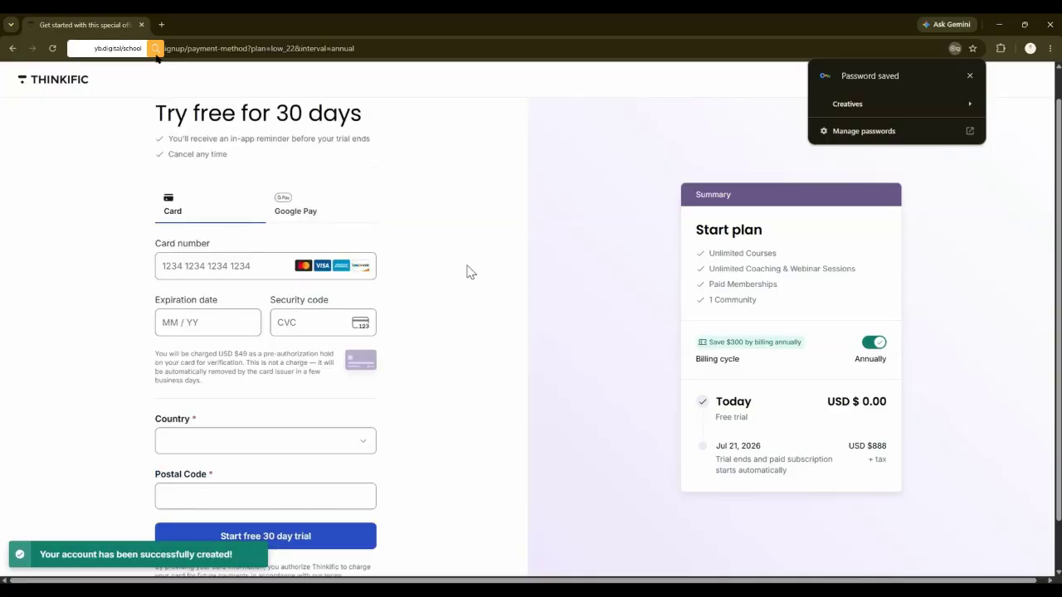
scroll(467, 272, up, 1)
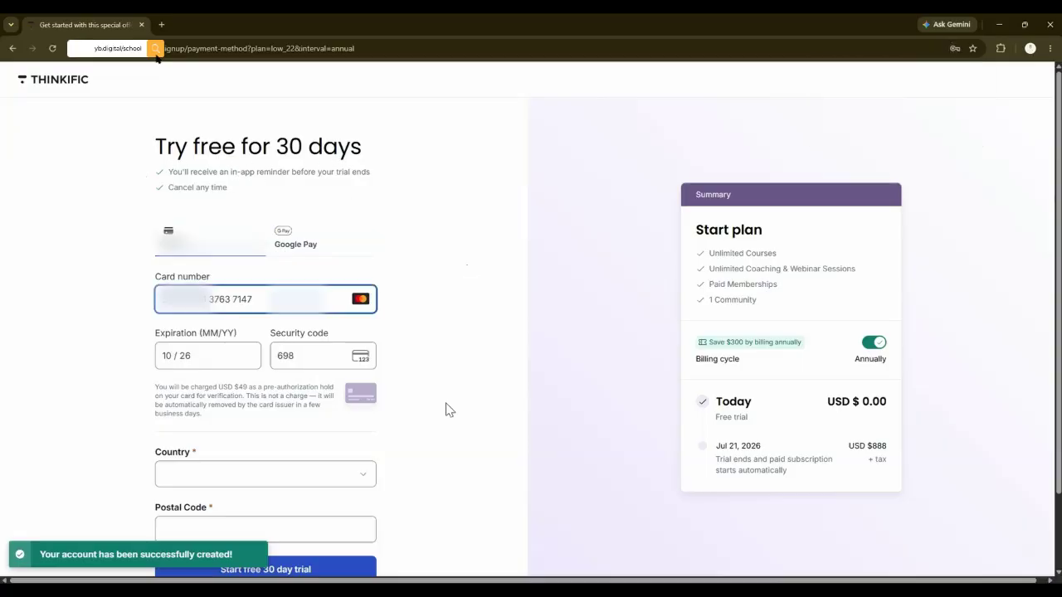
scroll(446, 408, down, 1)
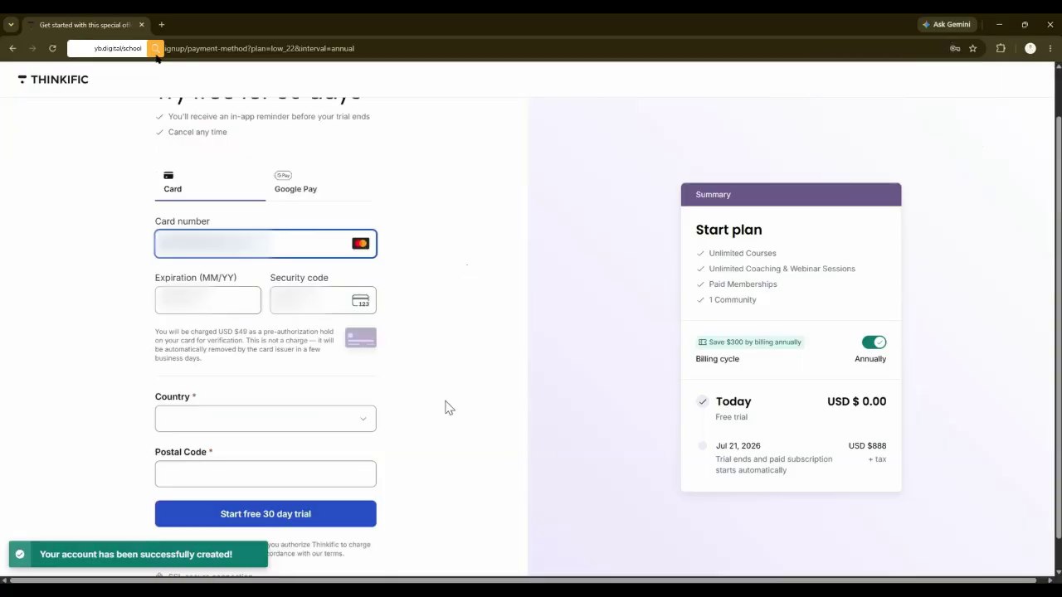
click(371, 421)
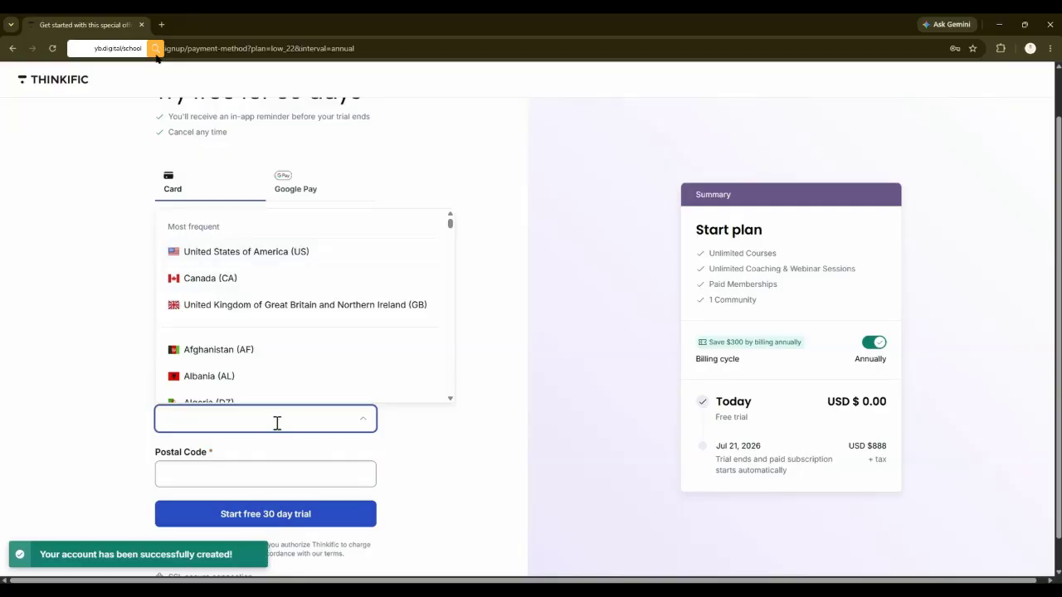
text(phil)
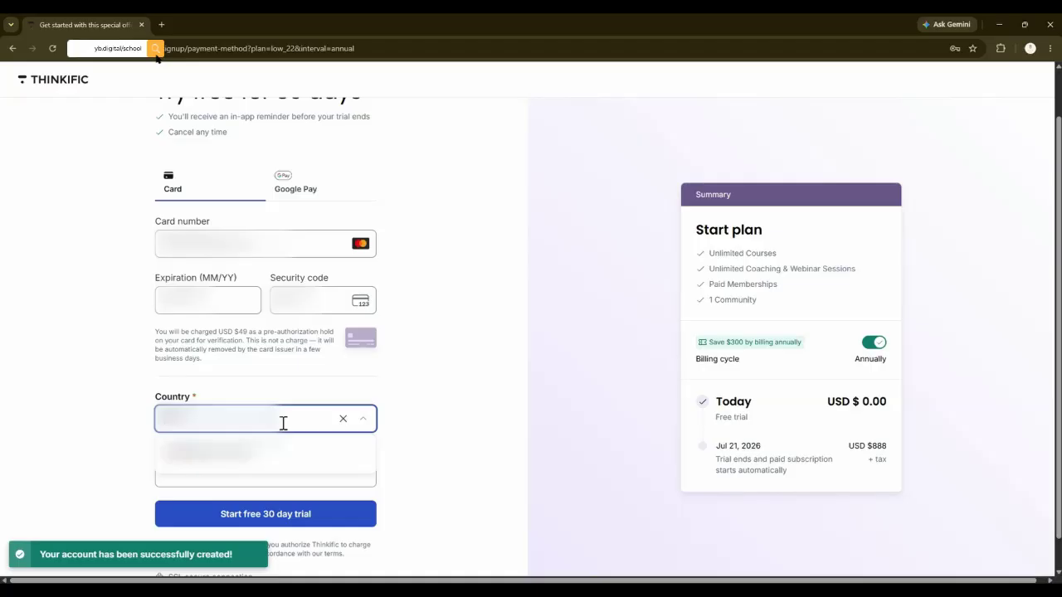
click(280, 454)
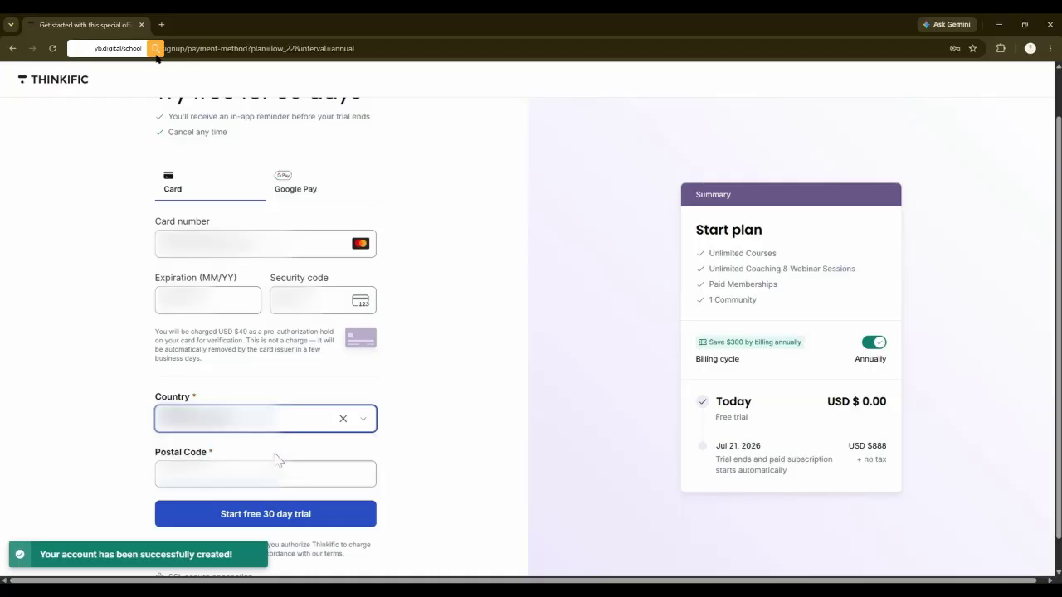
click(263, 482)
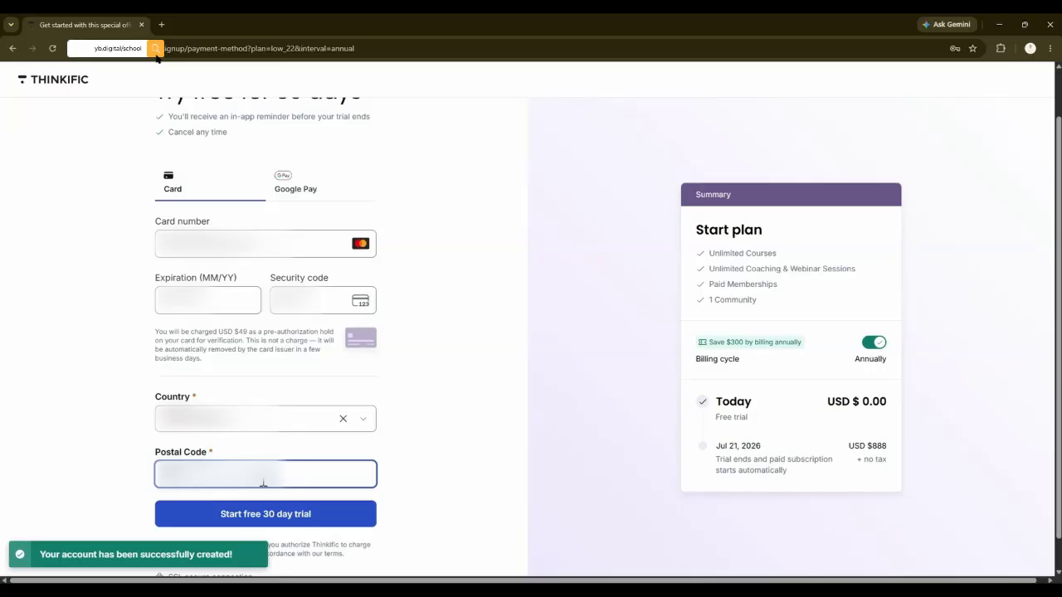
click(350, 514)
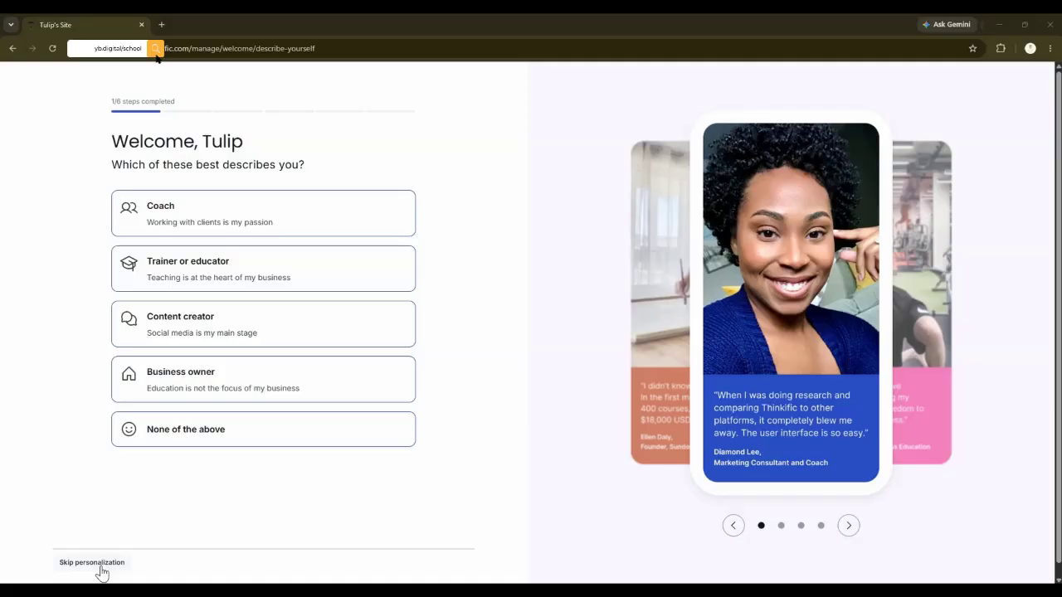
Skip the personalization questions and create a course with an AI-generated outline from the description "SAP for Beginners".
click(101, 572)
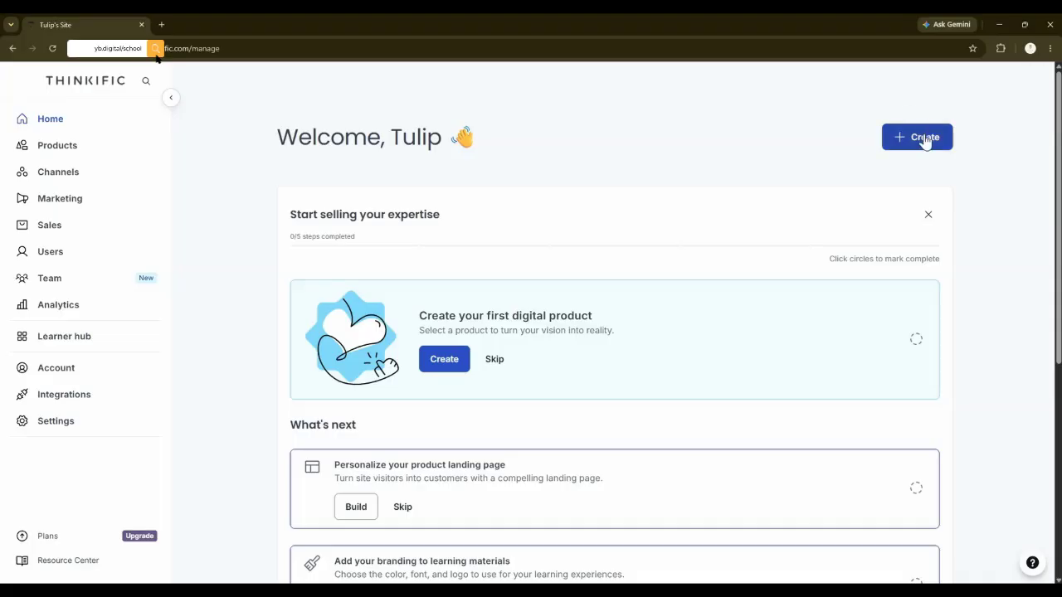
click(925, 139)
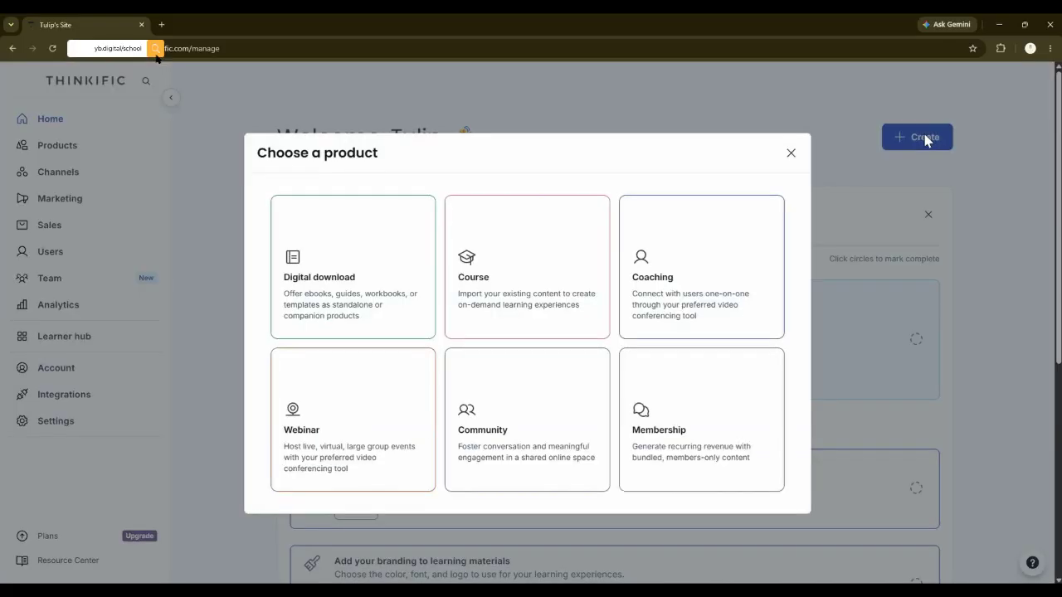
click(546, 311)
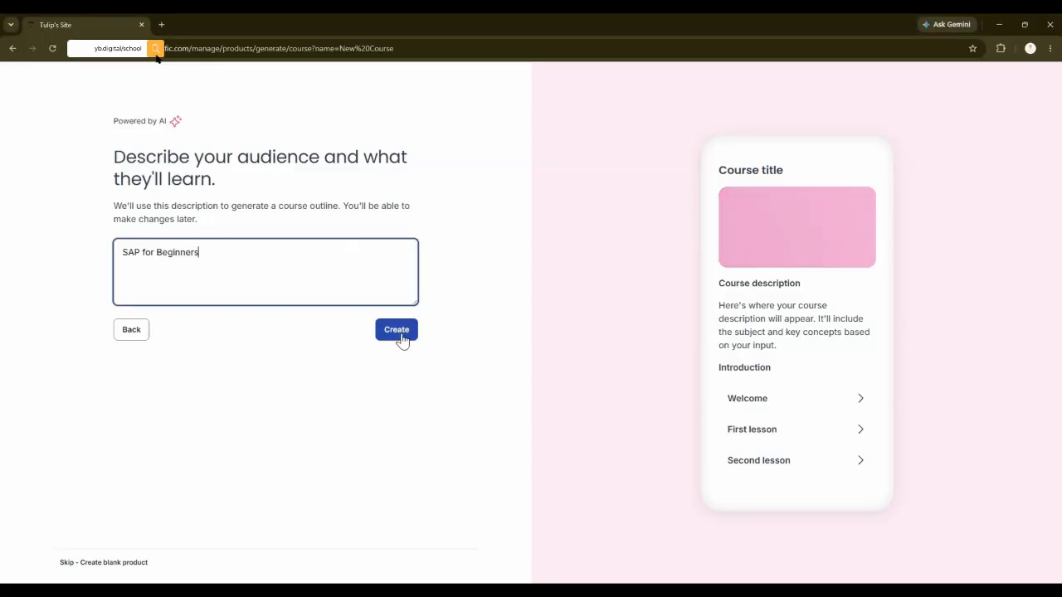
click(399, 332)
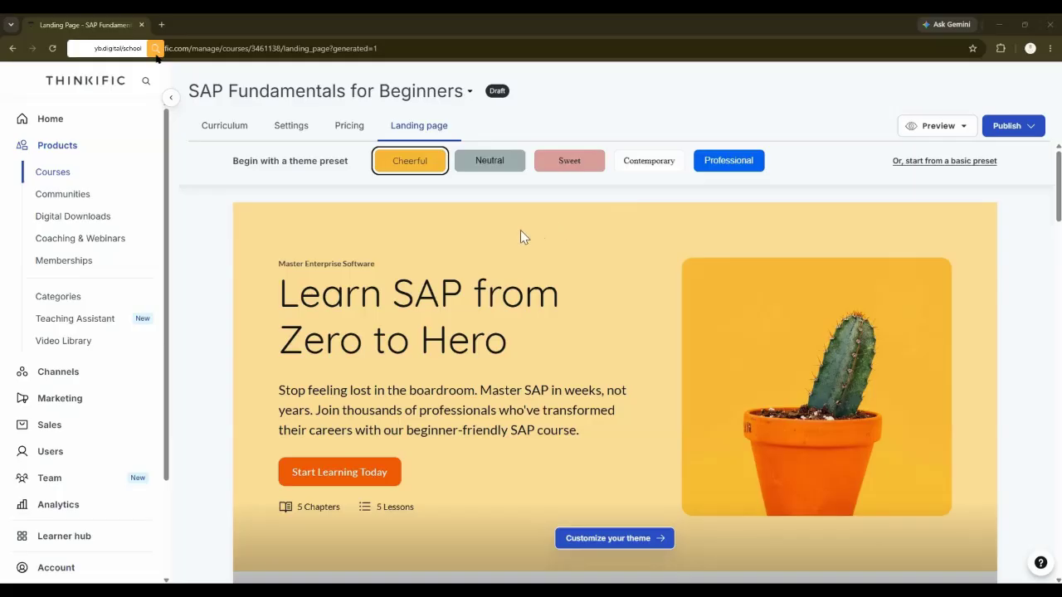
Preview the Neutral, Sweet, Contemporary and Professional theme presets on the course landing page, and return to Cheerful.
click(501, 162)
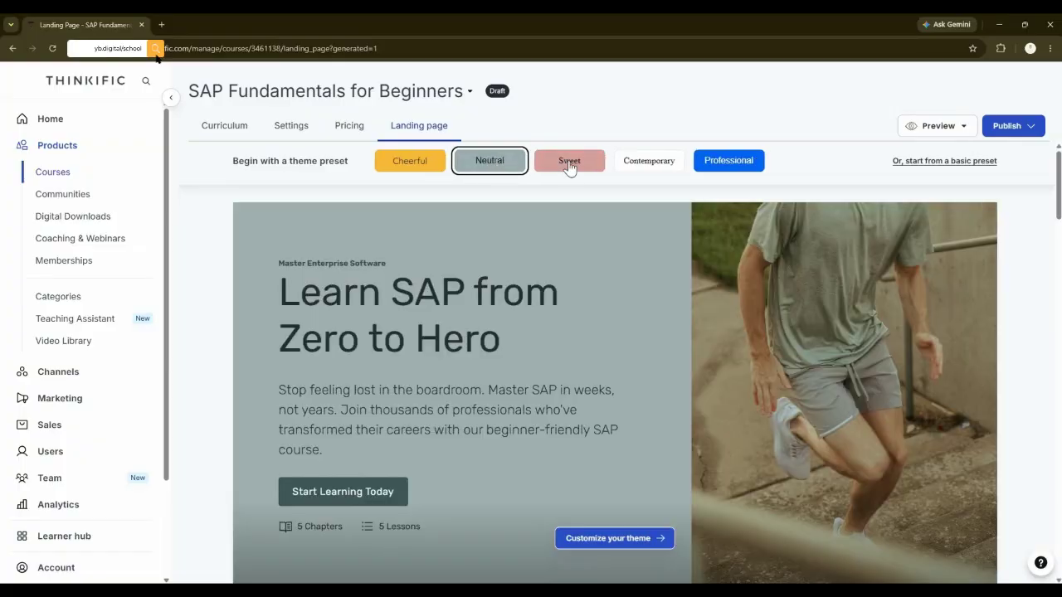
click(569, 166)
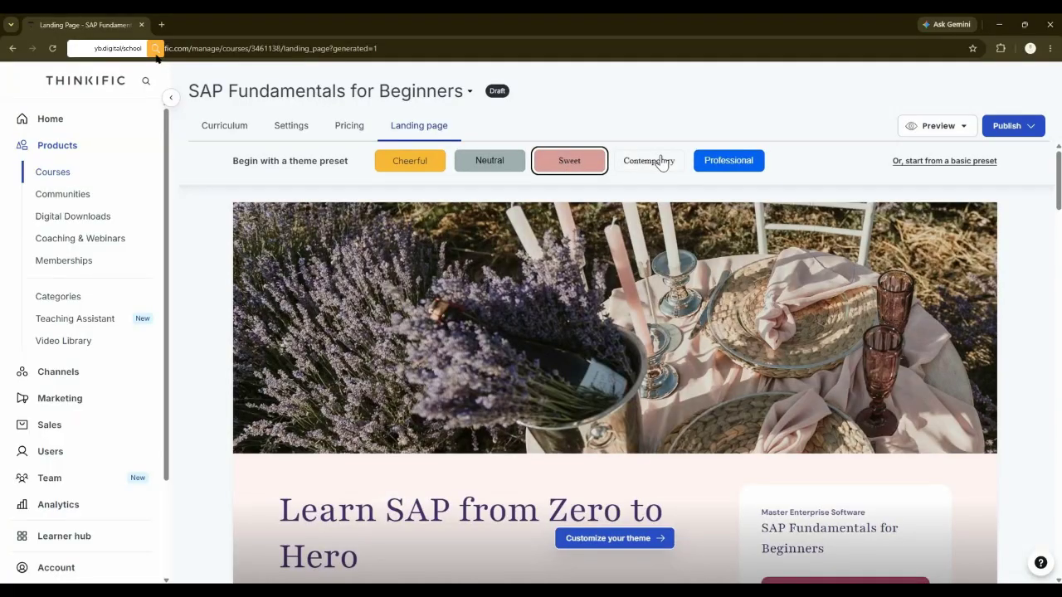
click(661, 163)
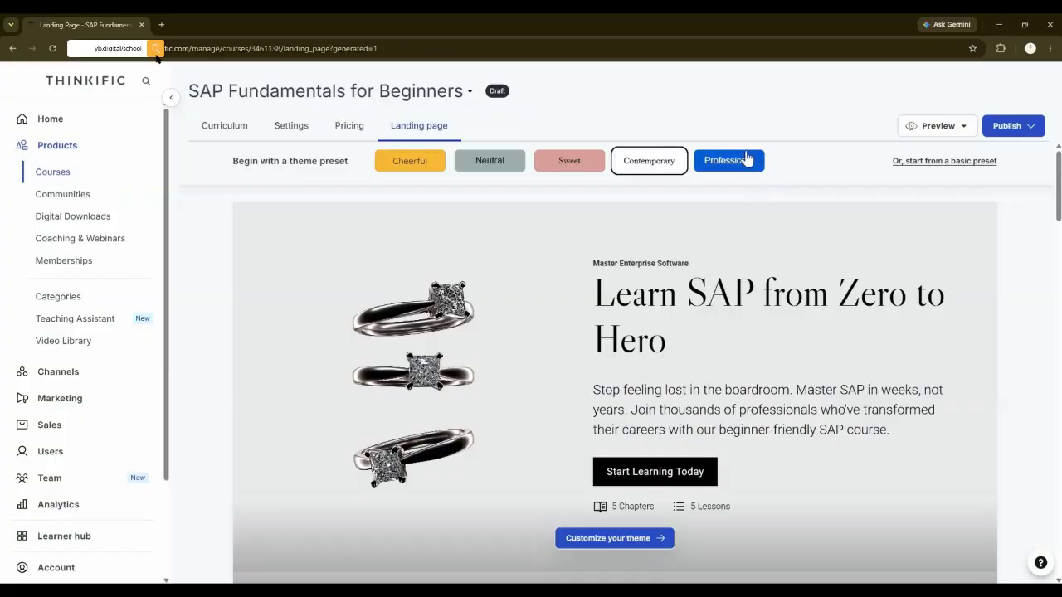
click(745, 165)
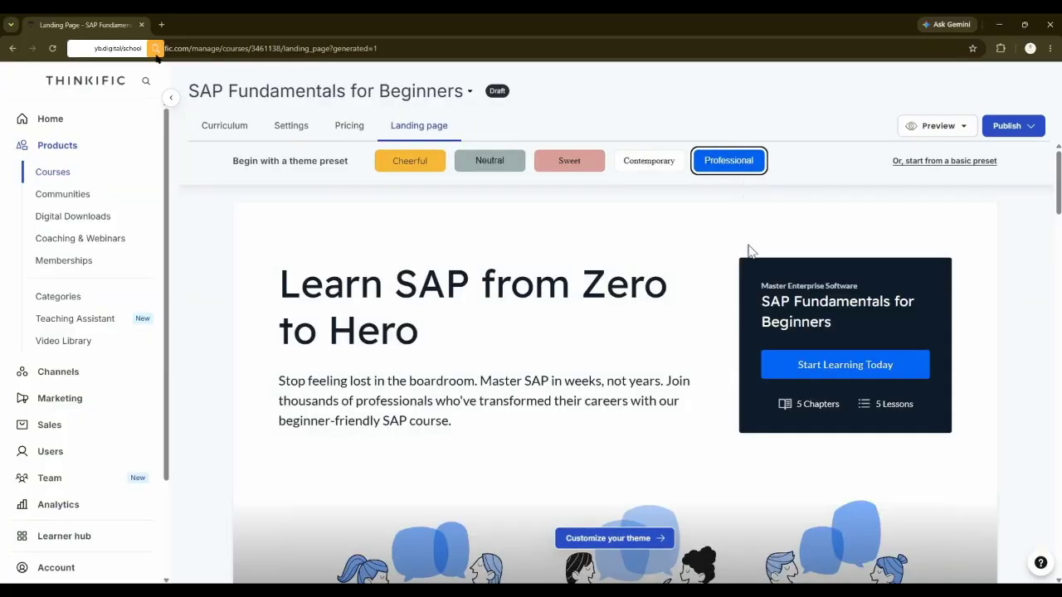
click(408, 170)
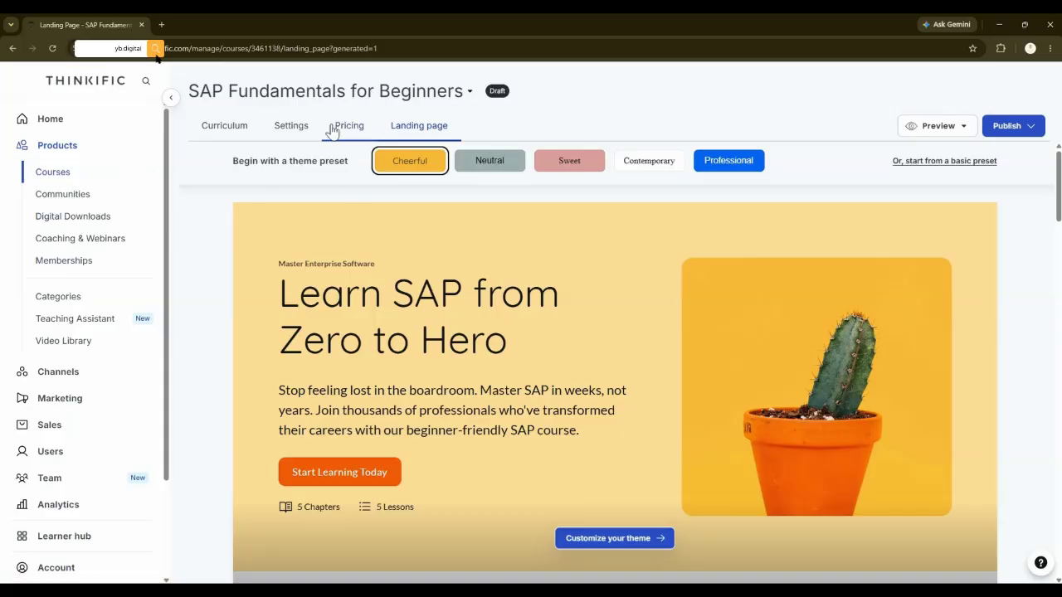
Open the "What is SAP?" video lesson in the course curriculum and examine its title, video library, upload and text options.
click(223, 131)
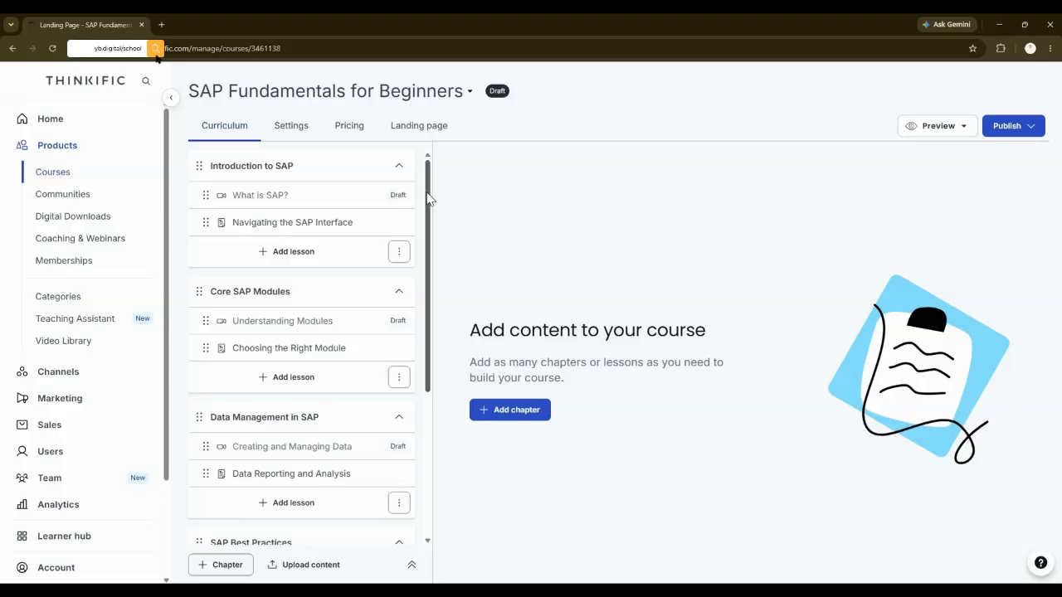
click(299, 202)
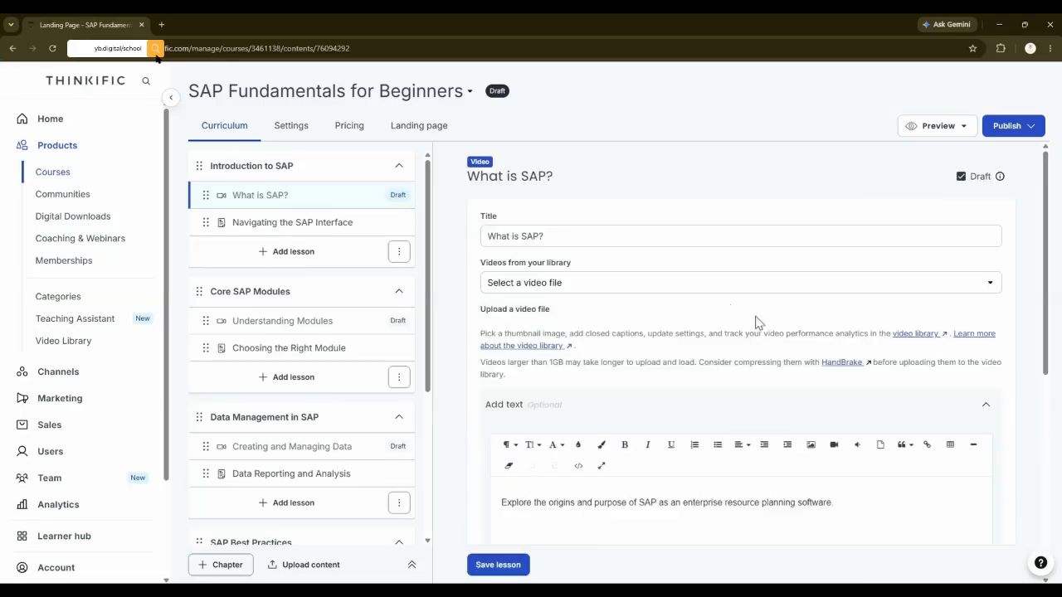
scroll(755, 322, down, 1)
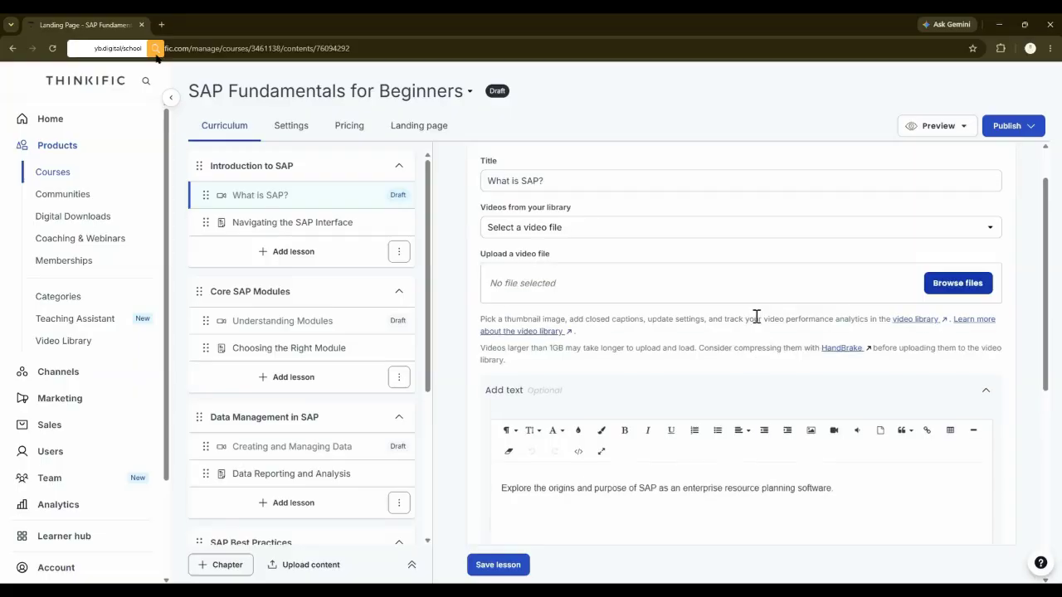
scroll(834, 373, up, 1)
scroll(818, 343, down, 2)
scroll(818, 345, up, 2)
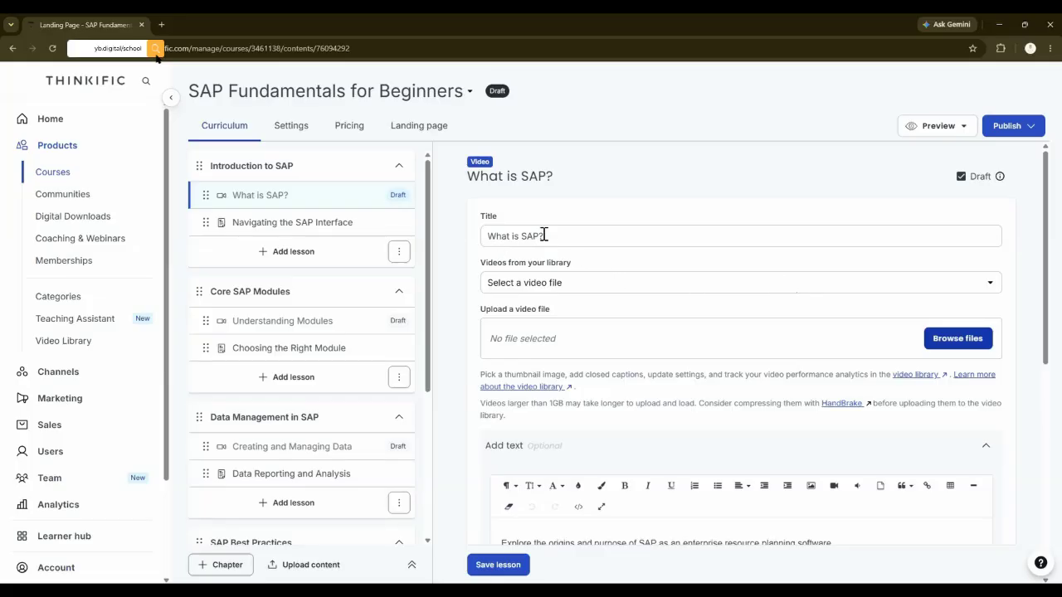
click(991, 287)
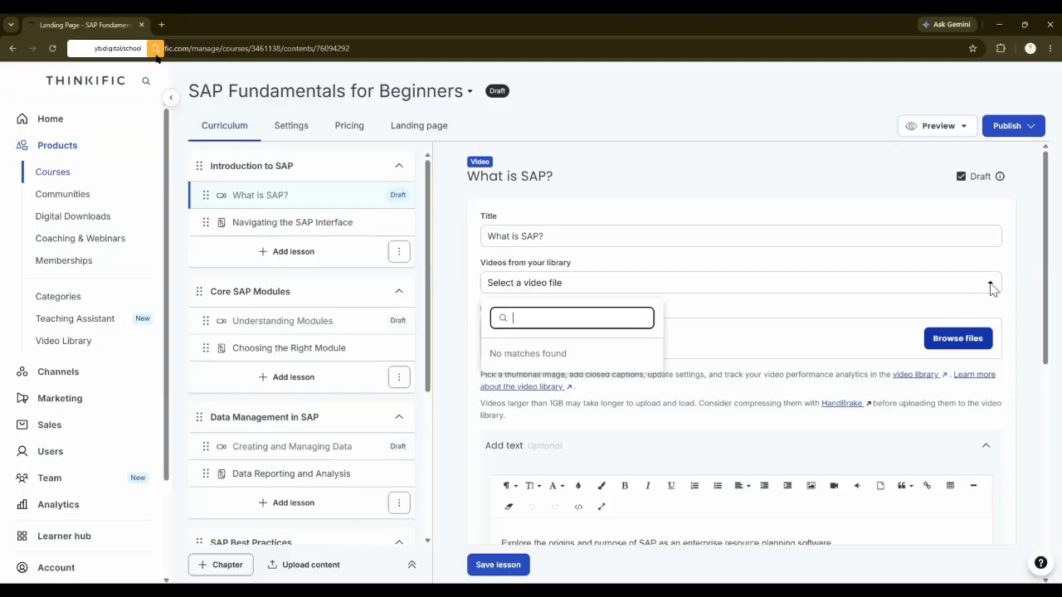
click(955, 308)
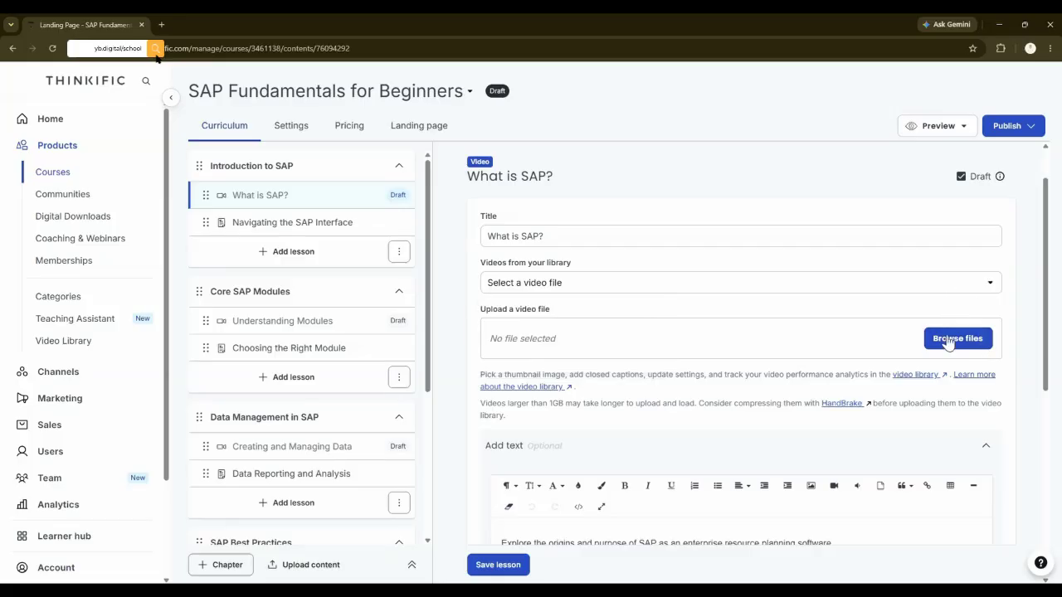
scroll(946, 342, down, 2)
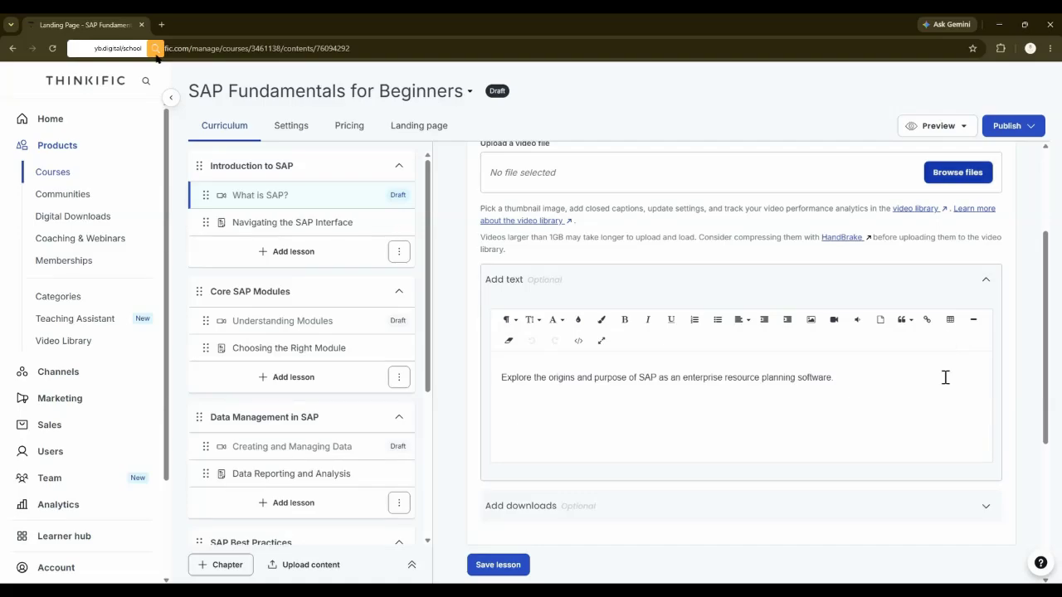
Examine the lesson settings of the "What is SAP?" lesson, including the free preview and prerequisite explanations and the available lesson icons.
scroll(945, 377, down, 3)
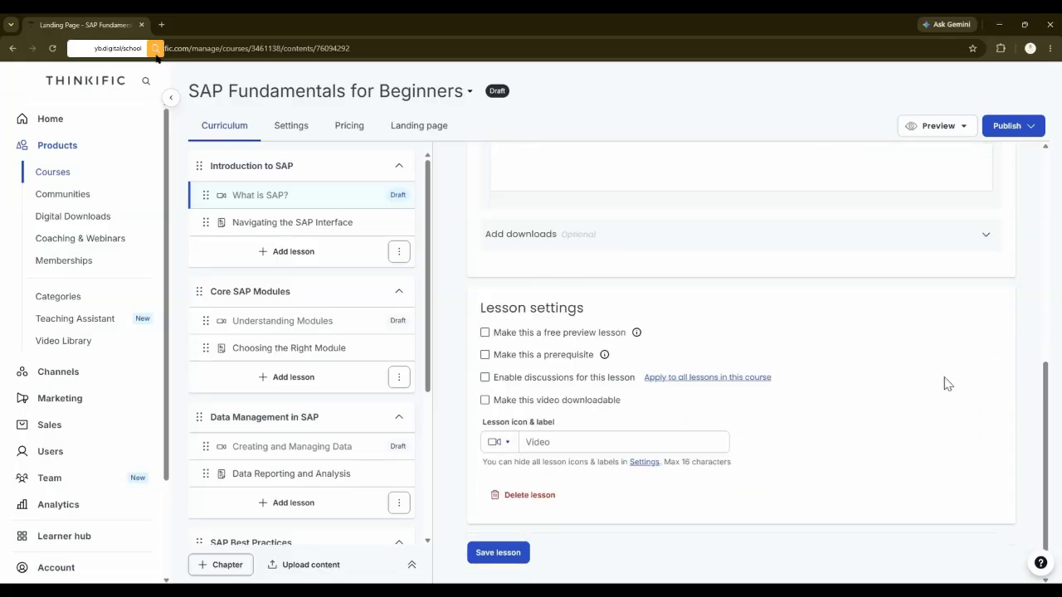
mouse_move(638, 337)
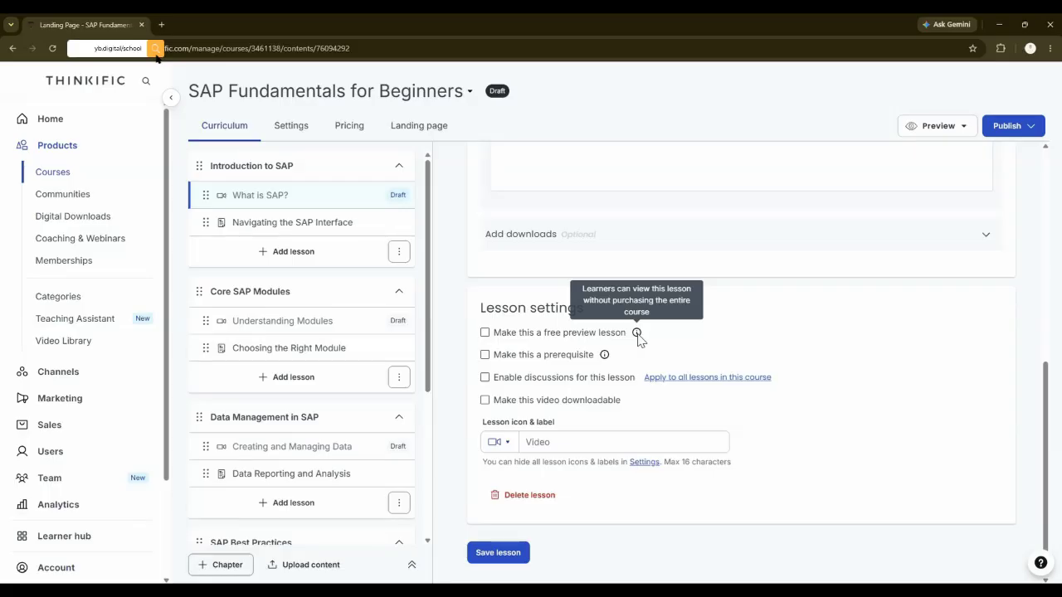
mouse_move(606, 356)
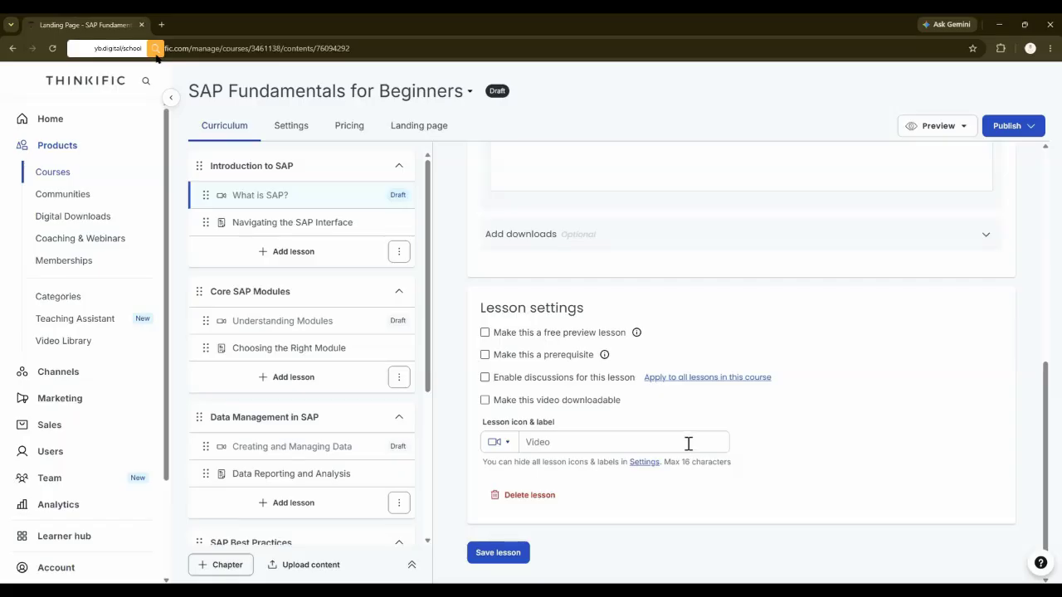
click(508, 448)
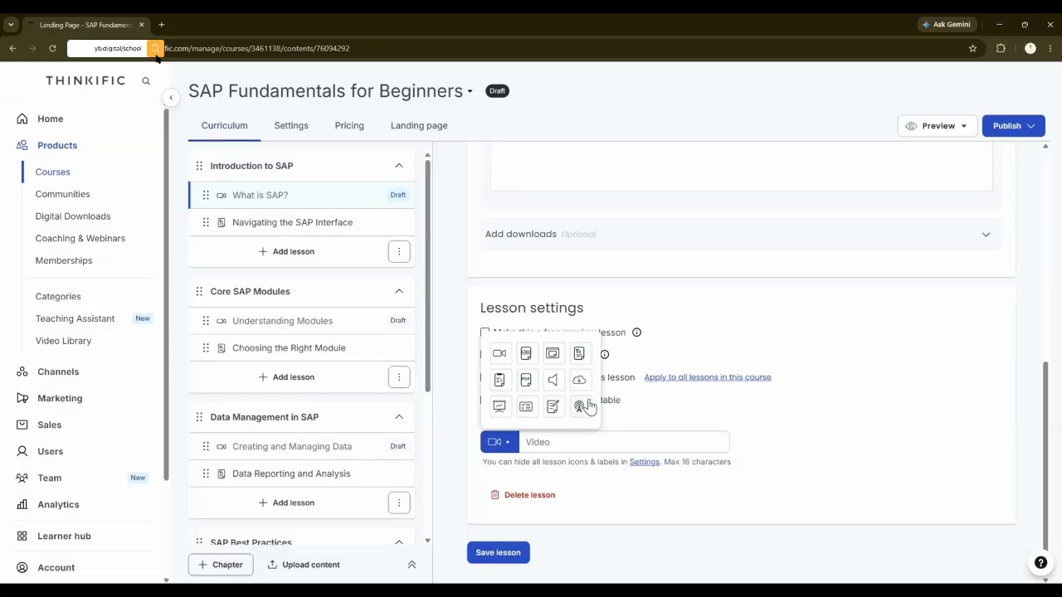
click(540, 477)
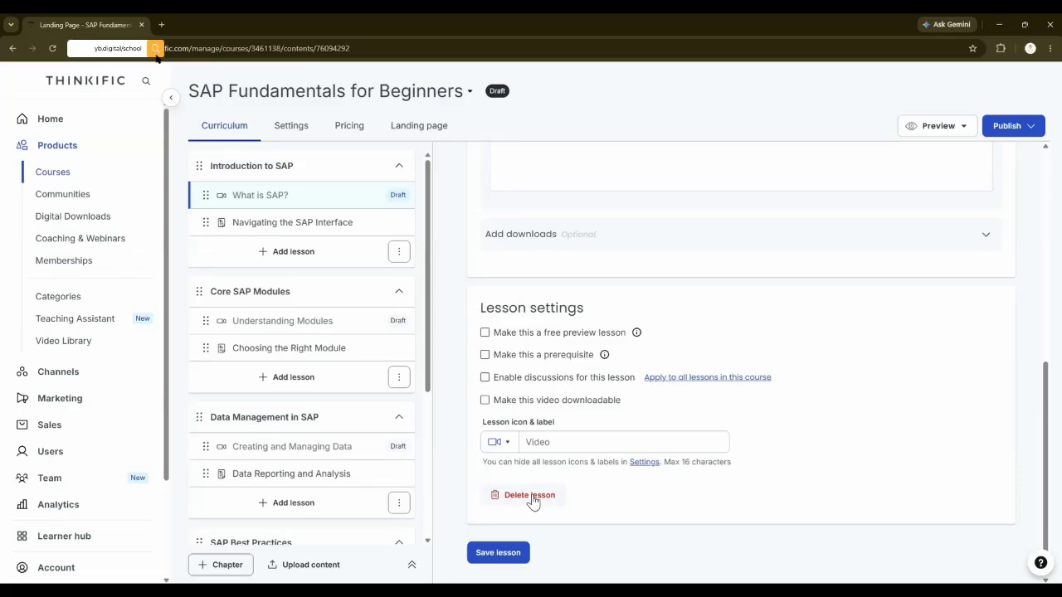
Turn the free preview and prerequisite options on and off again for the "What is SAP?" lesson, and save the lesson.
click(484, 334)
click(484, 356)
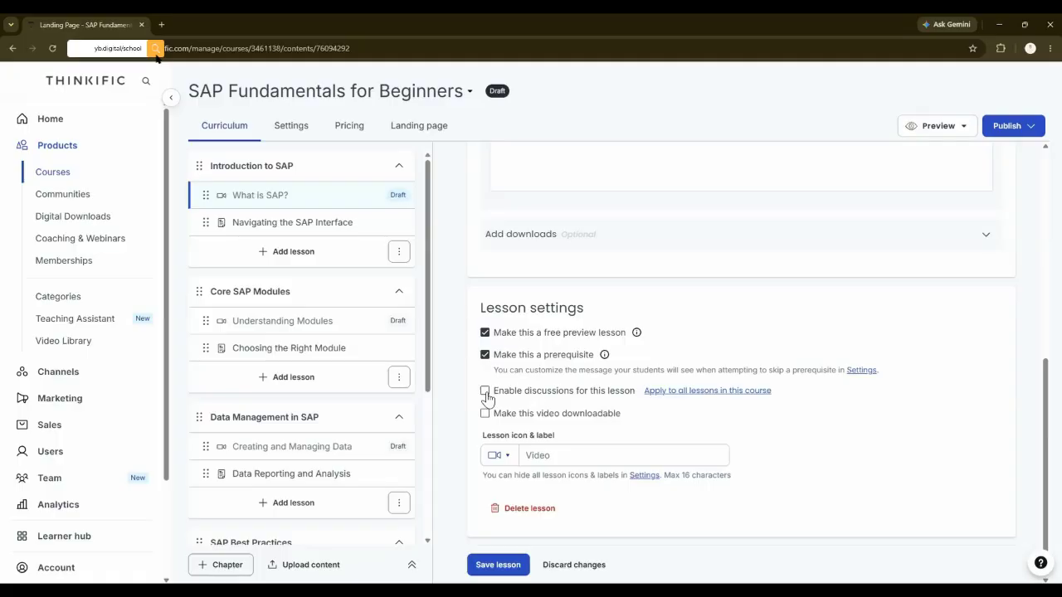
click(484, 333)
click(486, 358)
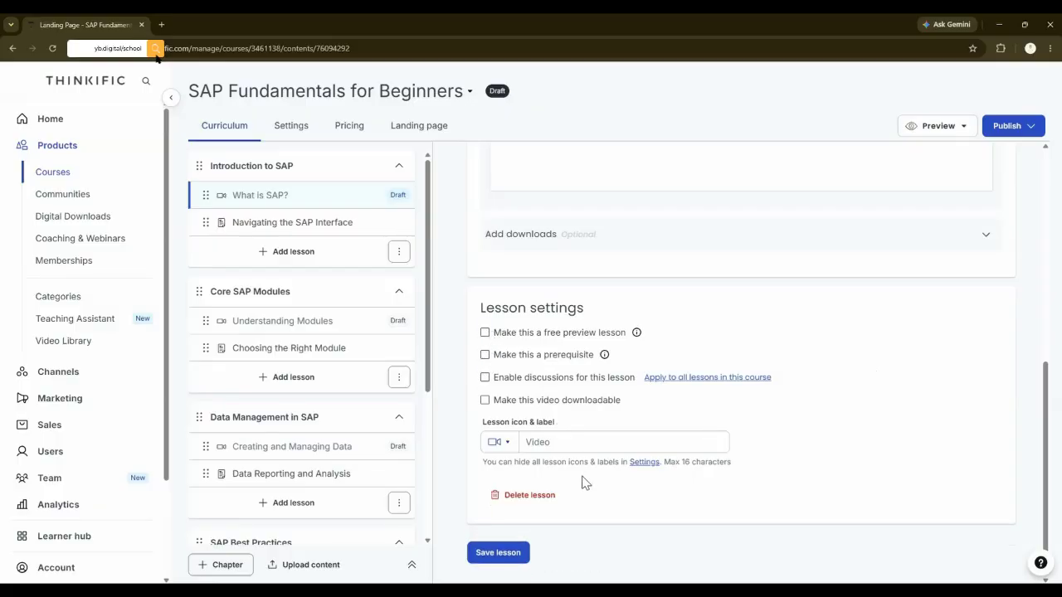
click(509, 556)
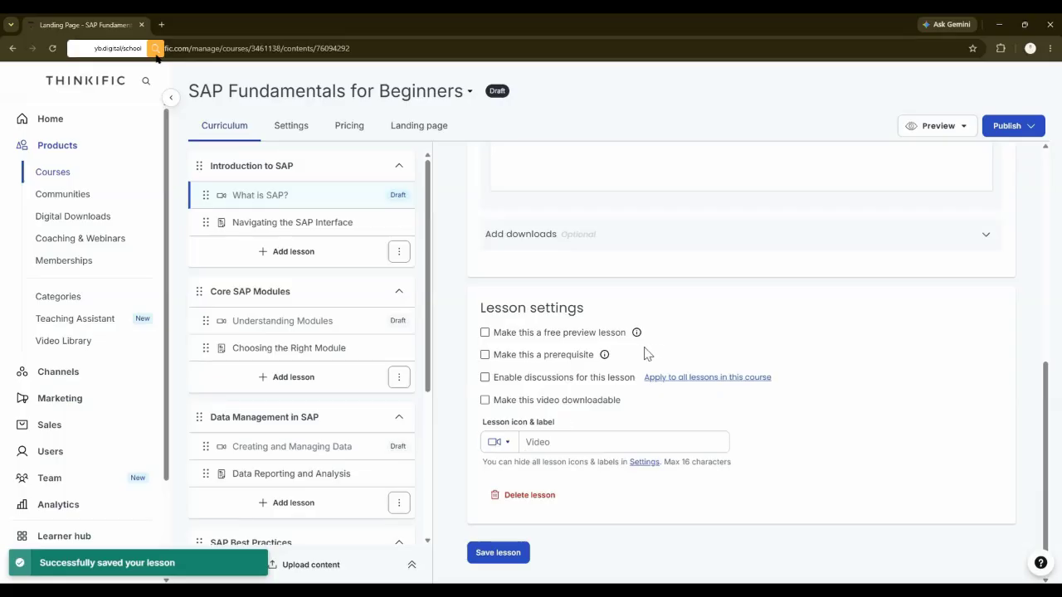
Look through all chapters and lessons in the curriculum outline, and open the option for adding a new chapter.
scroll(646, 353, up, 10)
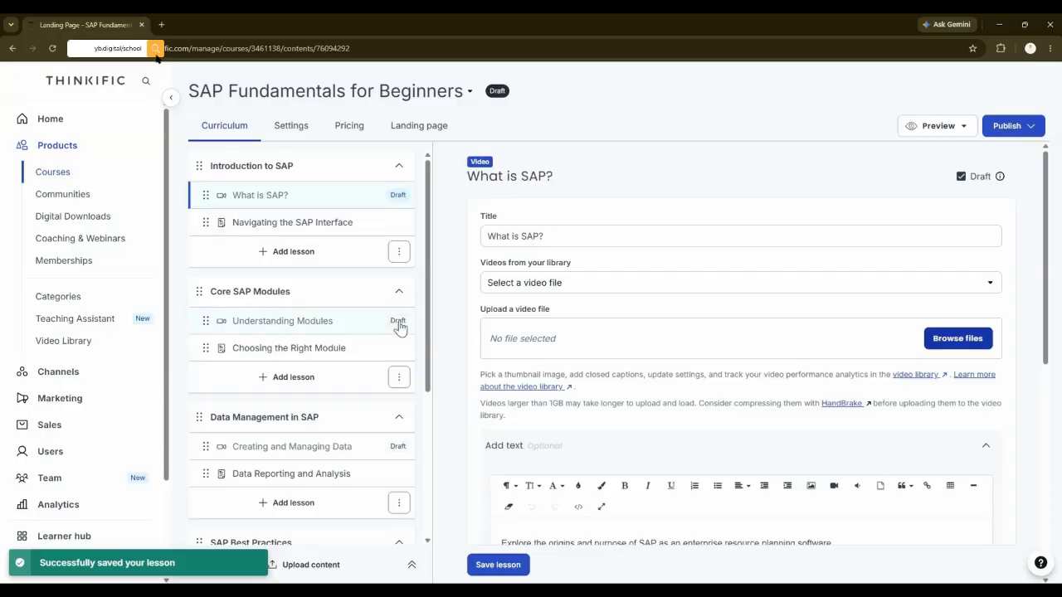
scroll(395, 315, down, 2)
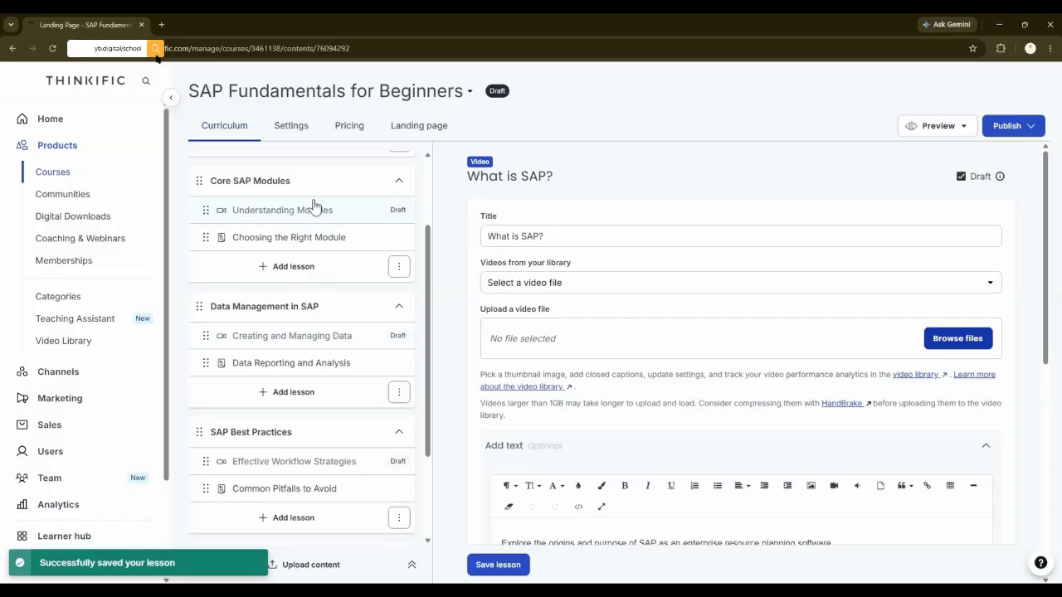
scroll(420, 328, up, 2)
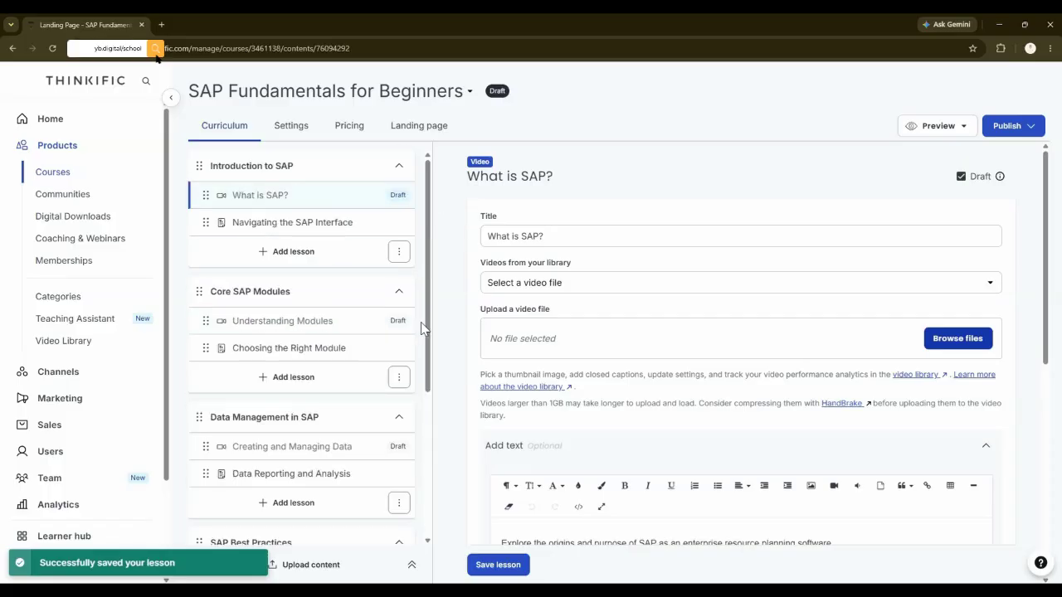
scroll(394, 400, down, 2)
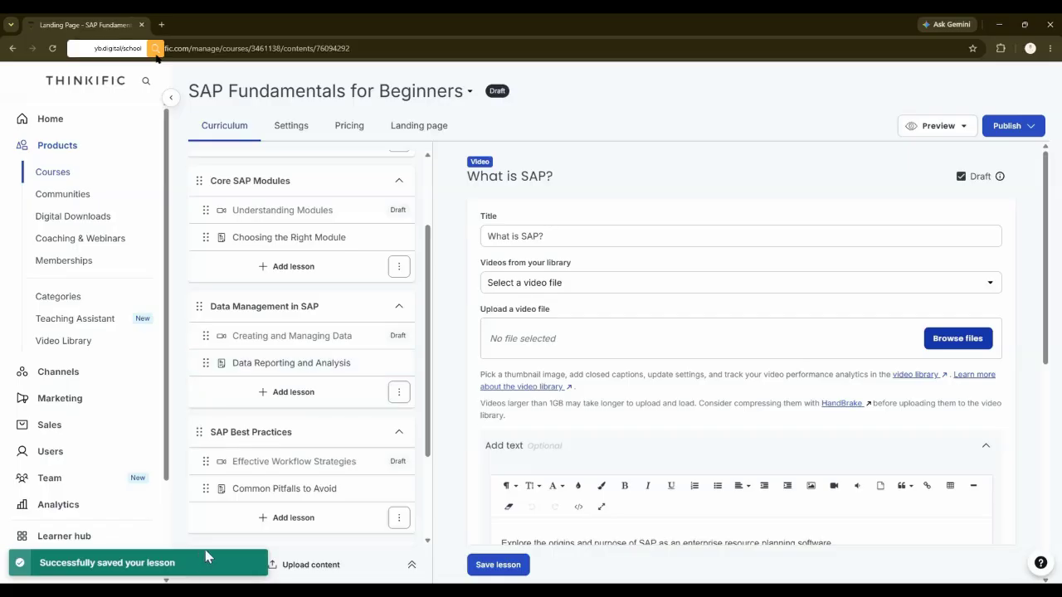
scroll(206, 550, down, 1)
scroll(206, 550, down, 2)
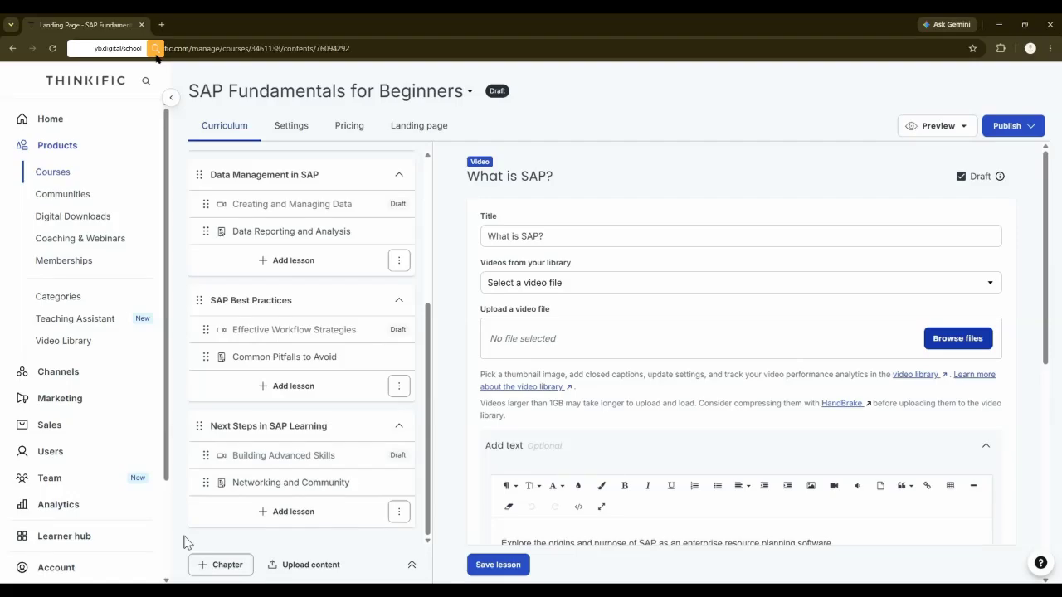
click(227, 565)
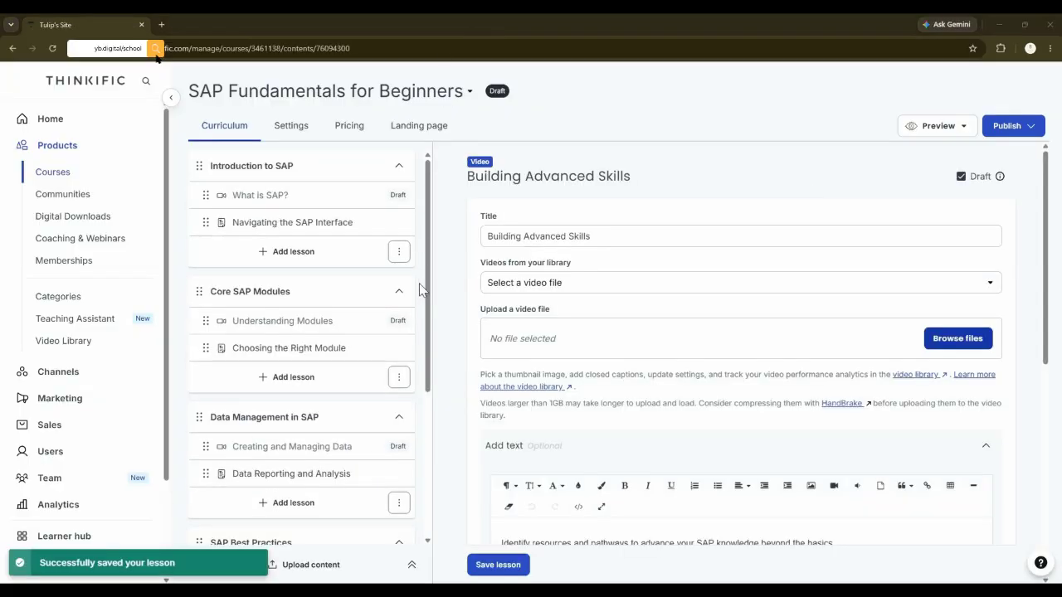
View the lesson types available for the Core SAP Modules chapter, and open the editing options of the "Next Steps in SAP Learning" chapter.
scroll(416, 292, down, 1)
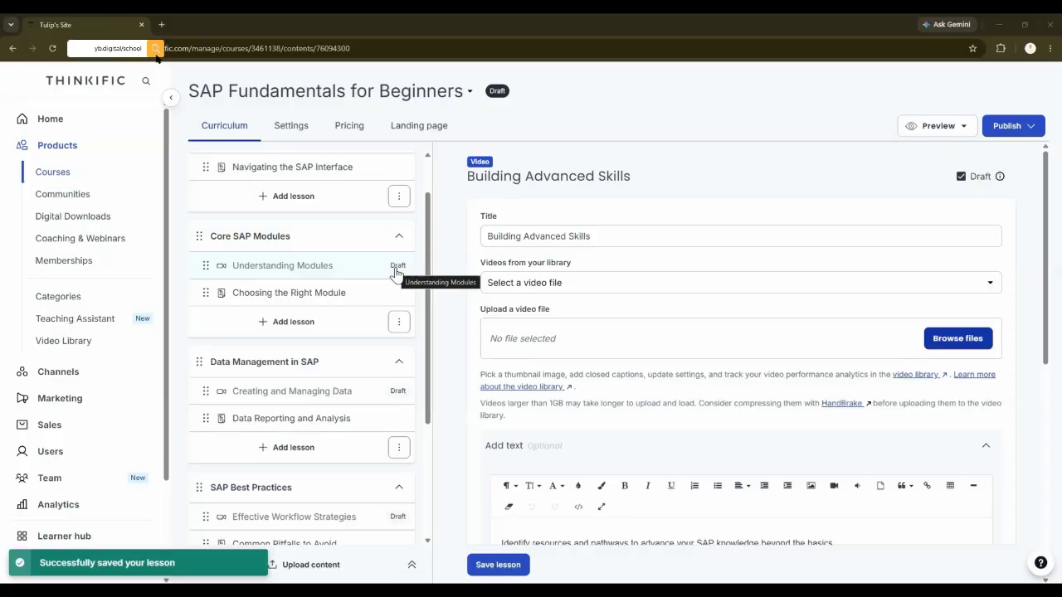
click(310, 324)
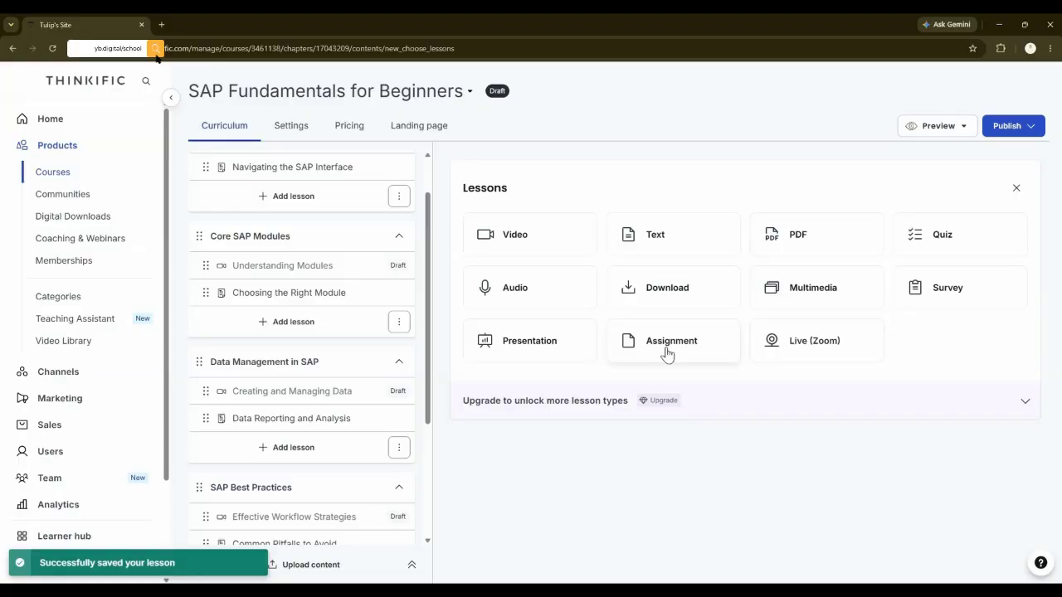
scroll(297, 335, down, 3)
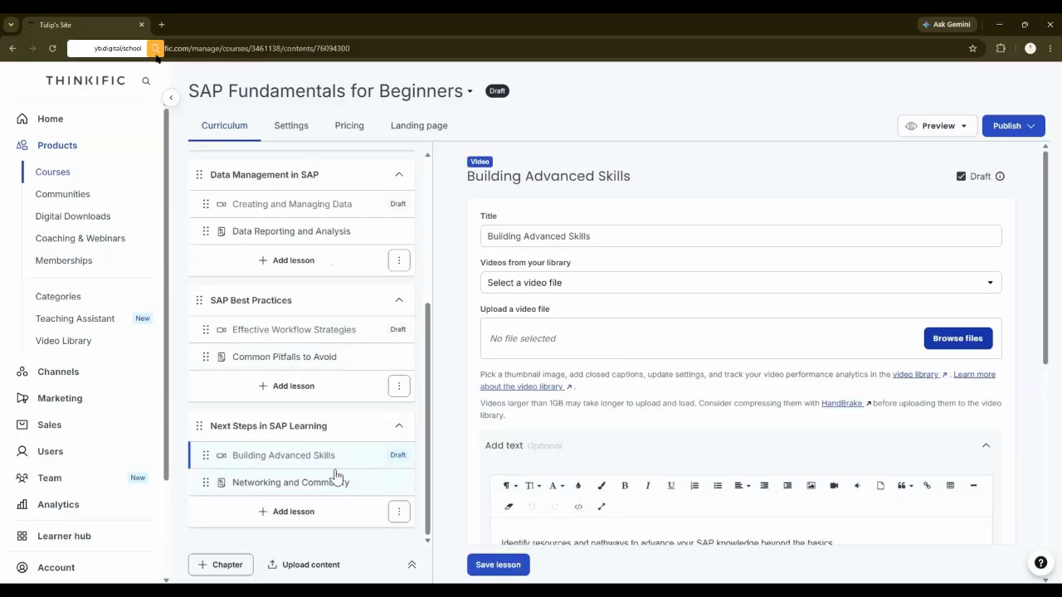
click(286, 432)
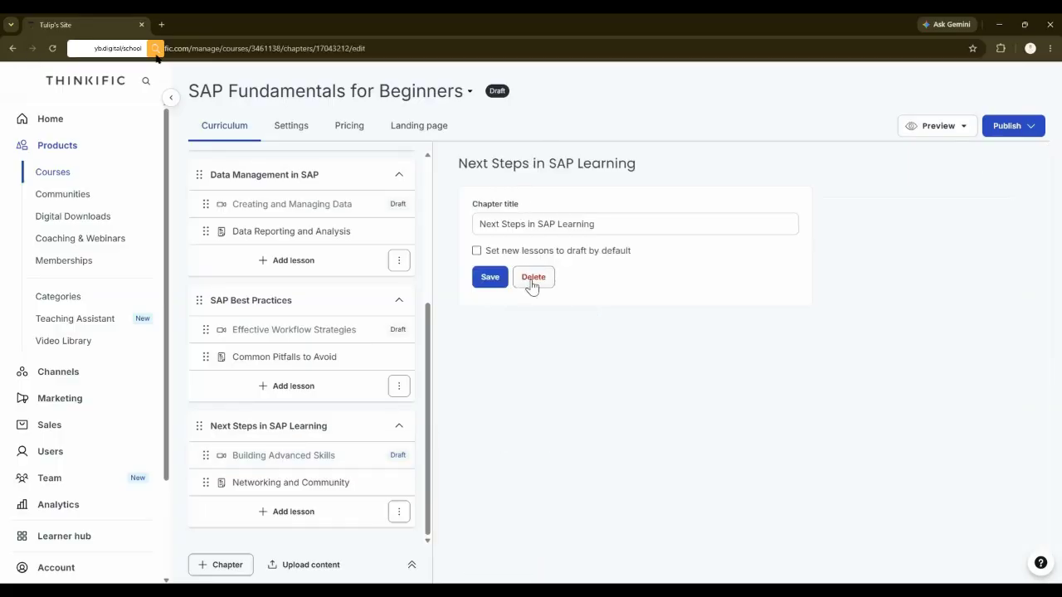
scroll(384, 336, up, 5)
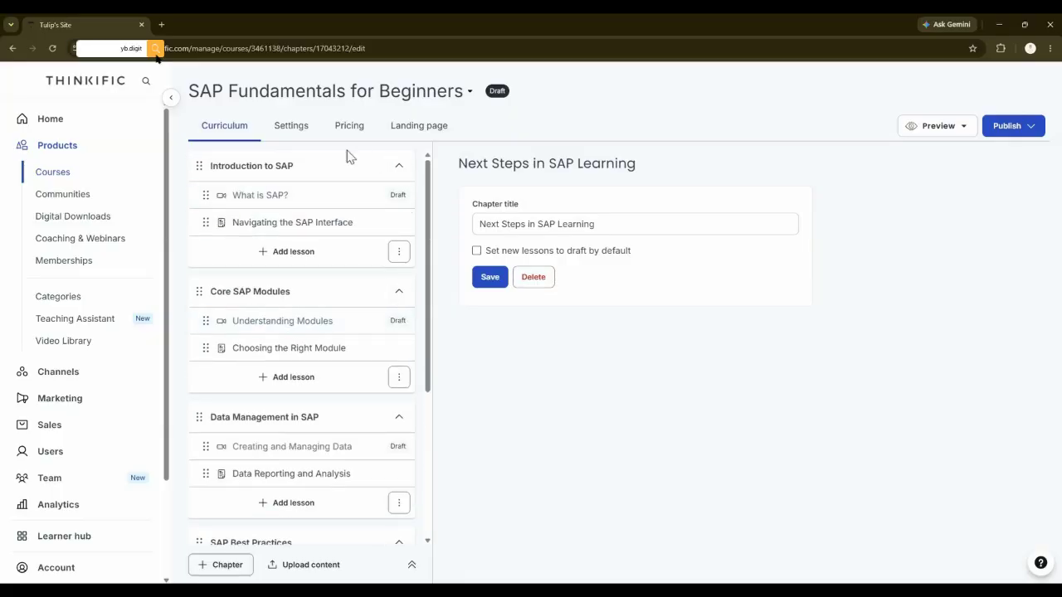
Open the course settings, make the course private, and read the explanations of the access and security options.
click(286, 129)
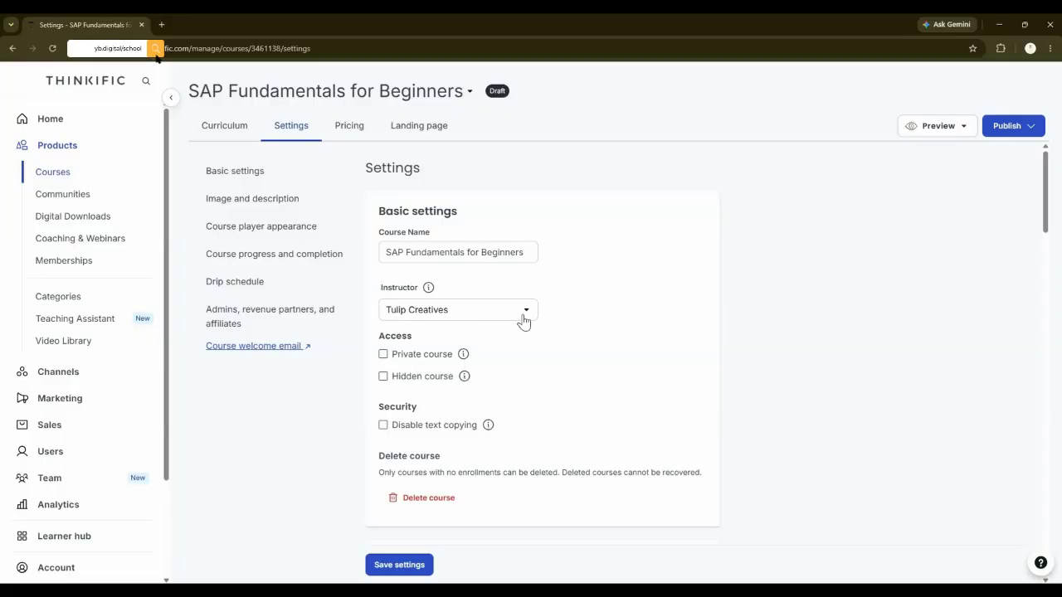
click(383, 355)
mouse_move(469, 354)
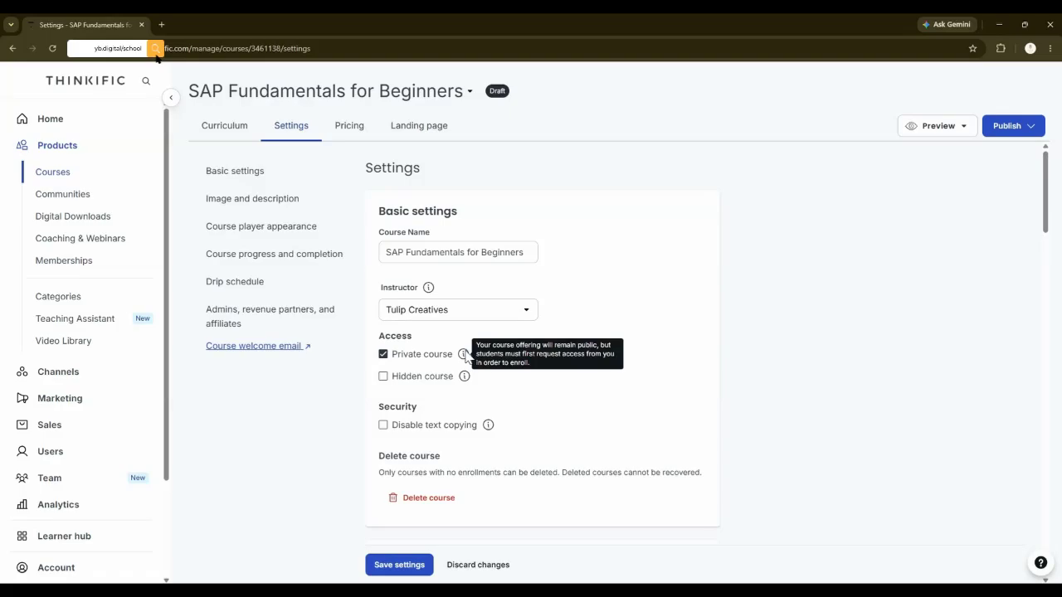
mouse_move(465, 380)
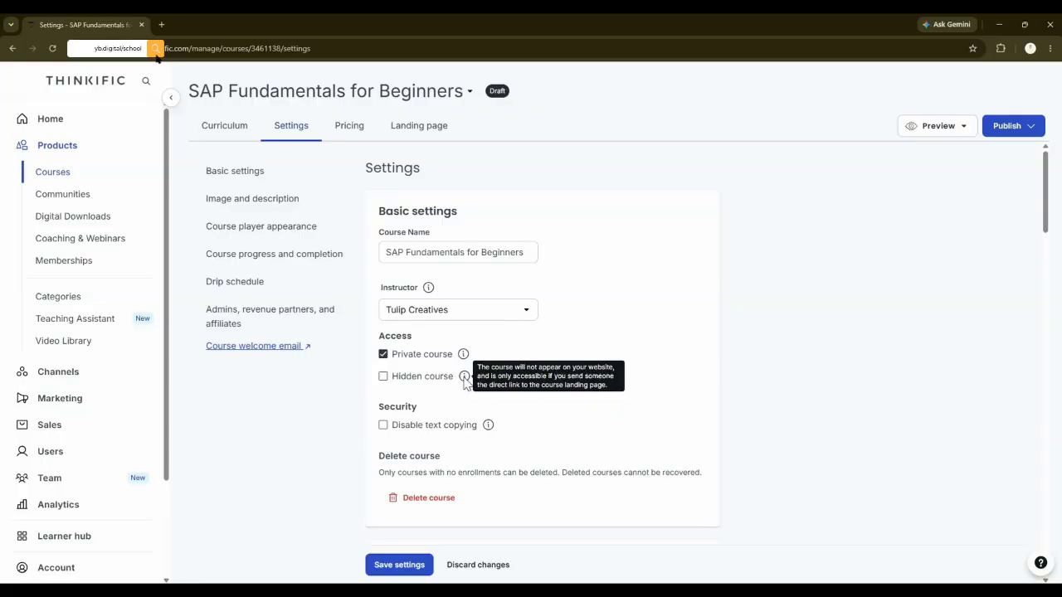
mouse_move(489, 426)
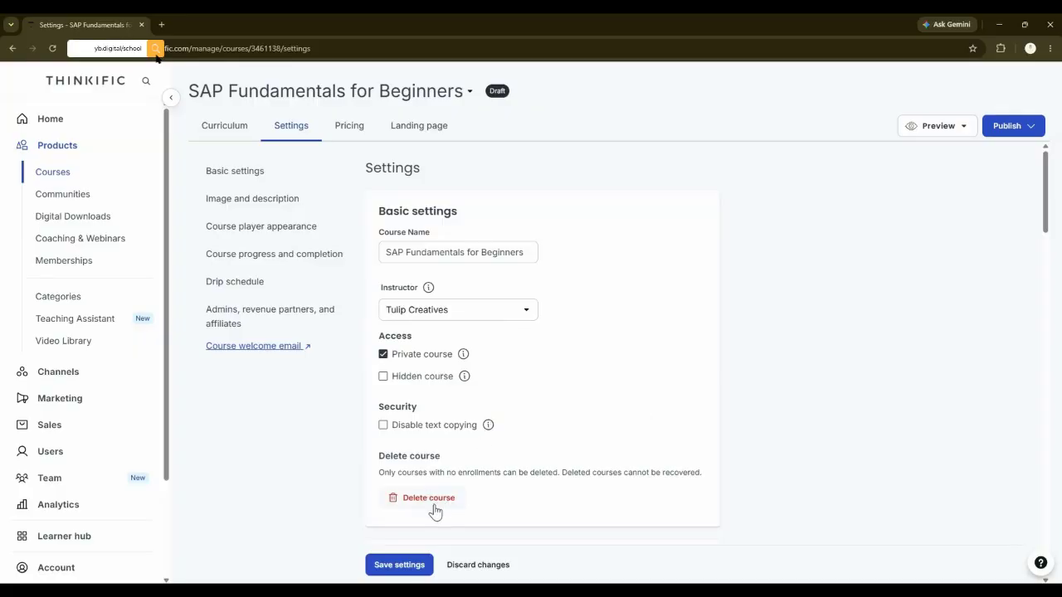
Examine the course image and description settings, view the image upload sources, and close the uploader without choosing an image.
scroll(448, 498, down, 5)
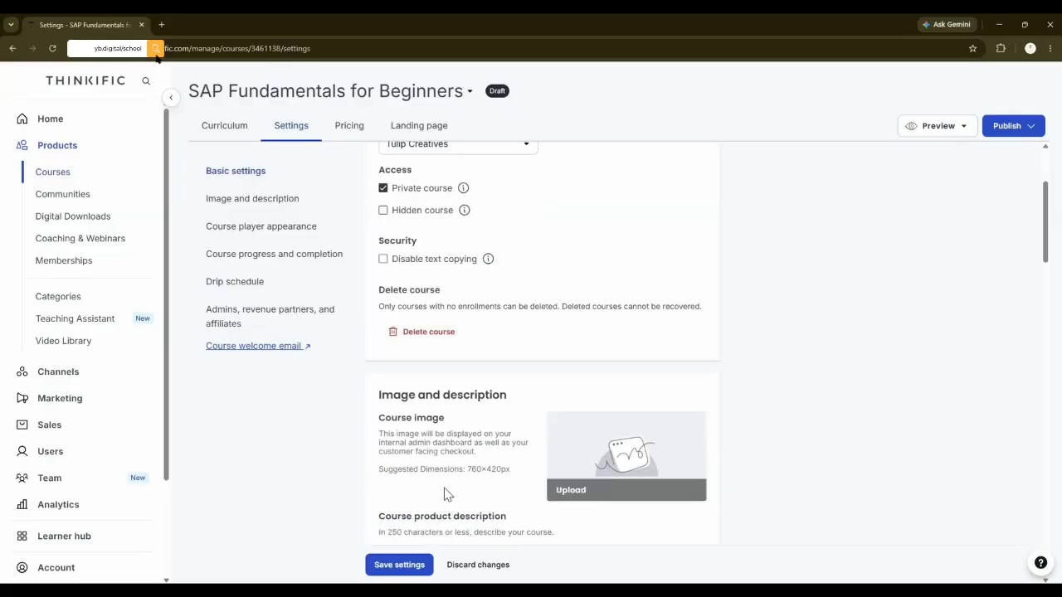
scroll(458, 433, up, 1)
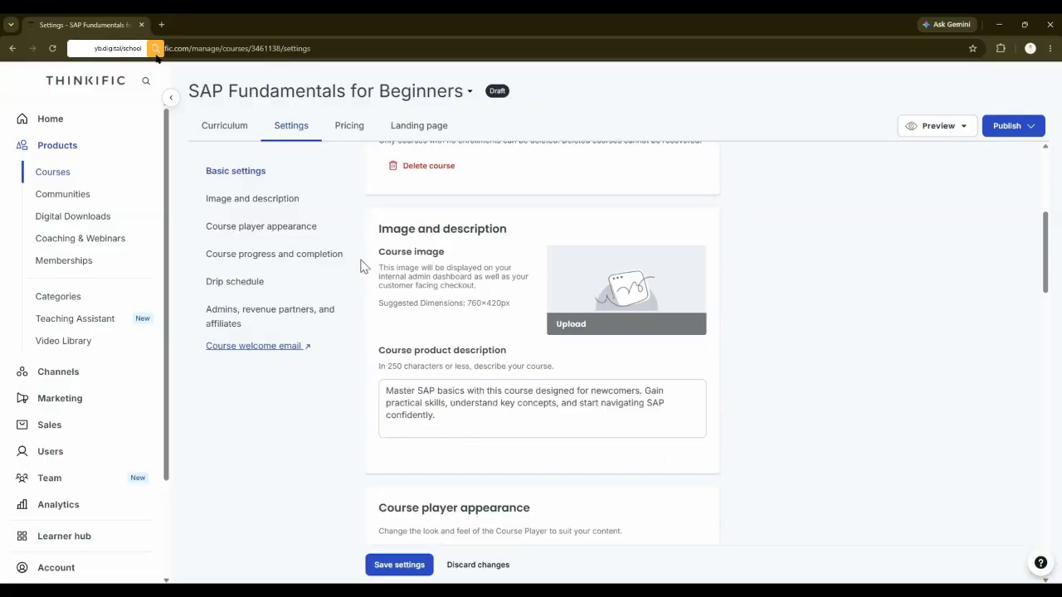
click(563, 327)
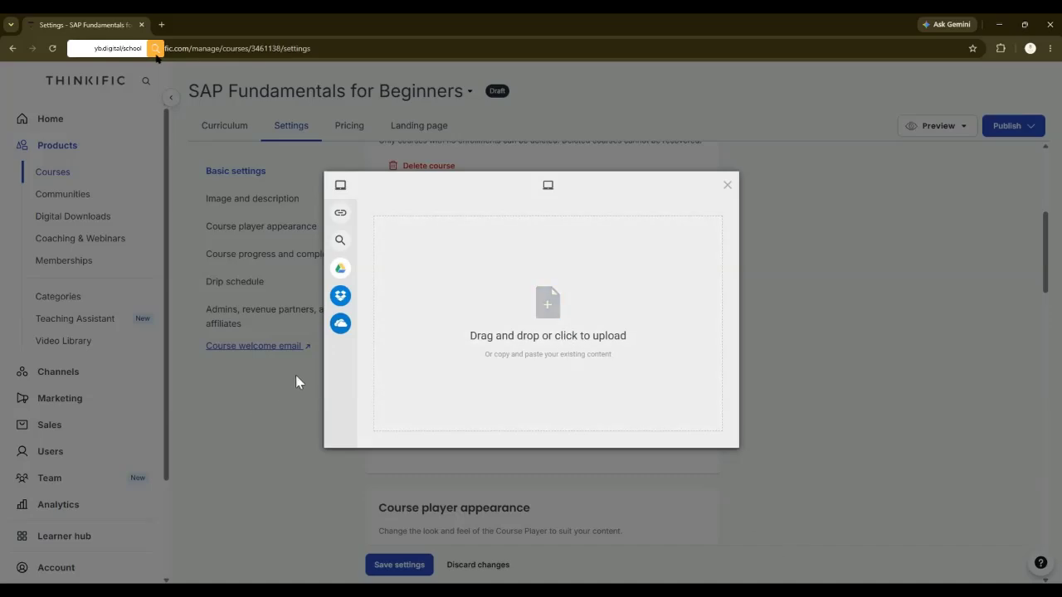
mouse_move(346, 242)
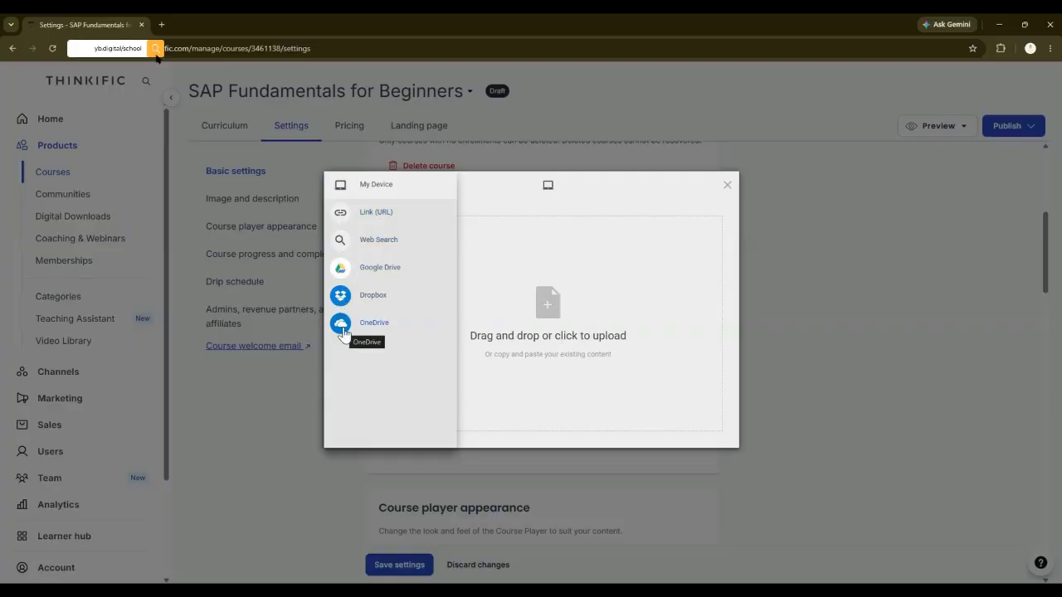
click(726, 186)
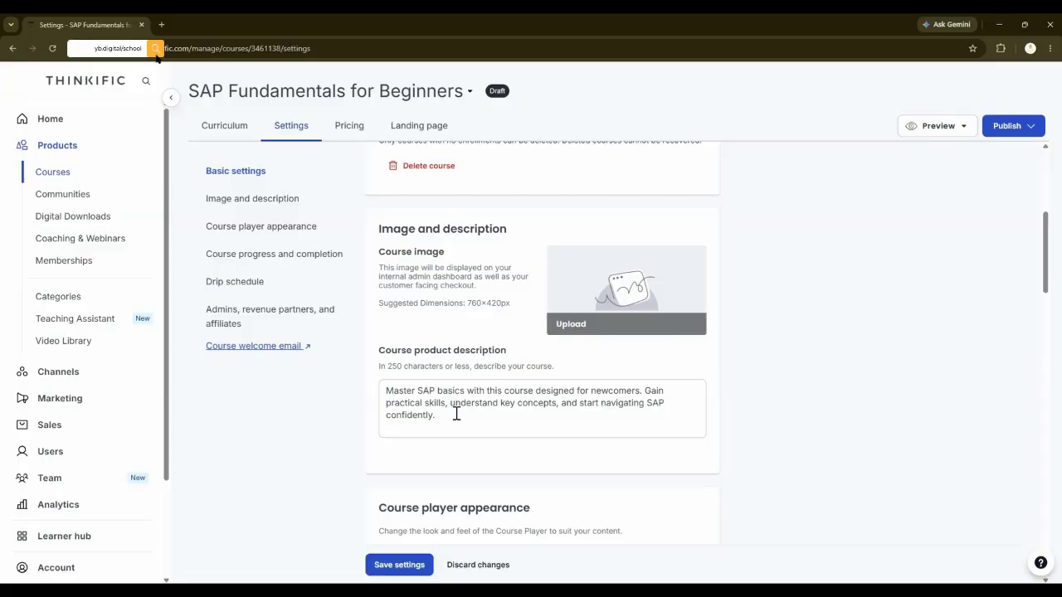
Switch the course player appearance to Dark Theme and back to Light Theme.
scroll(654, 413, down, 3)
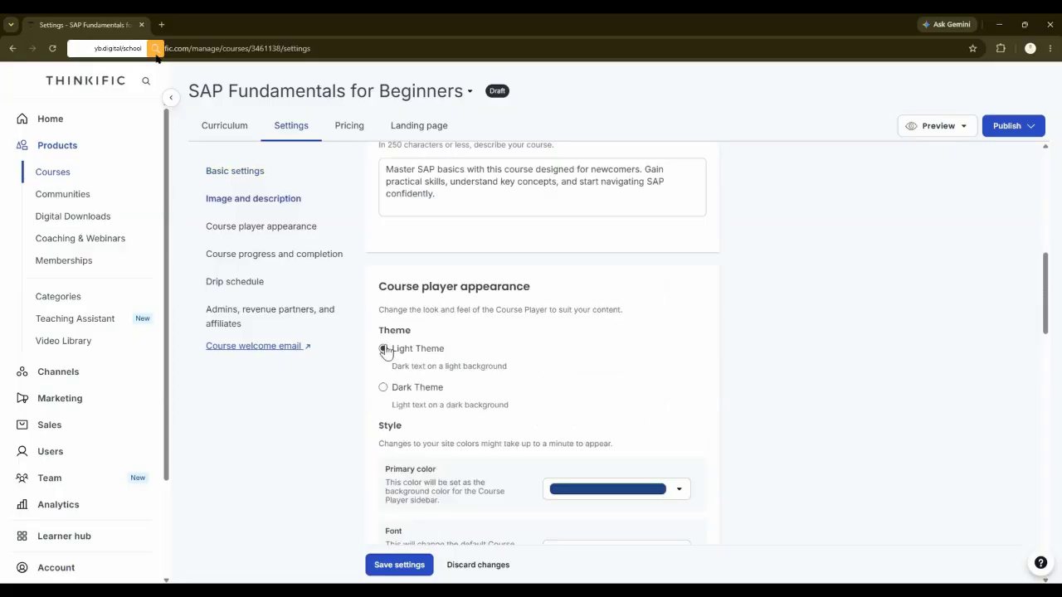
click(383, 388)
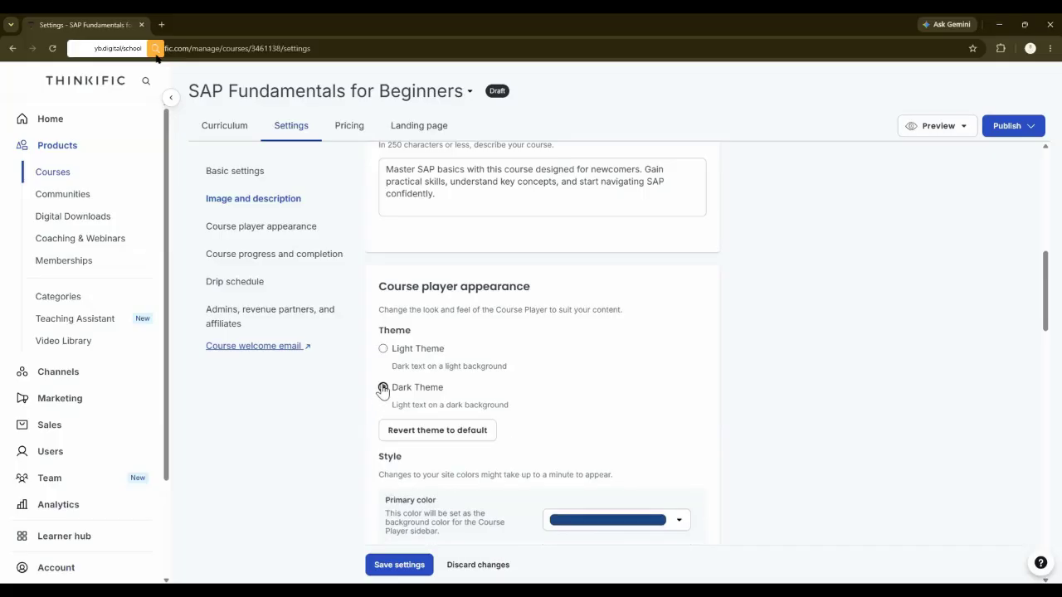
click(384, 349)
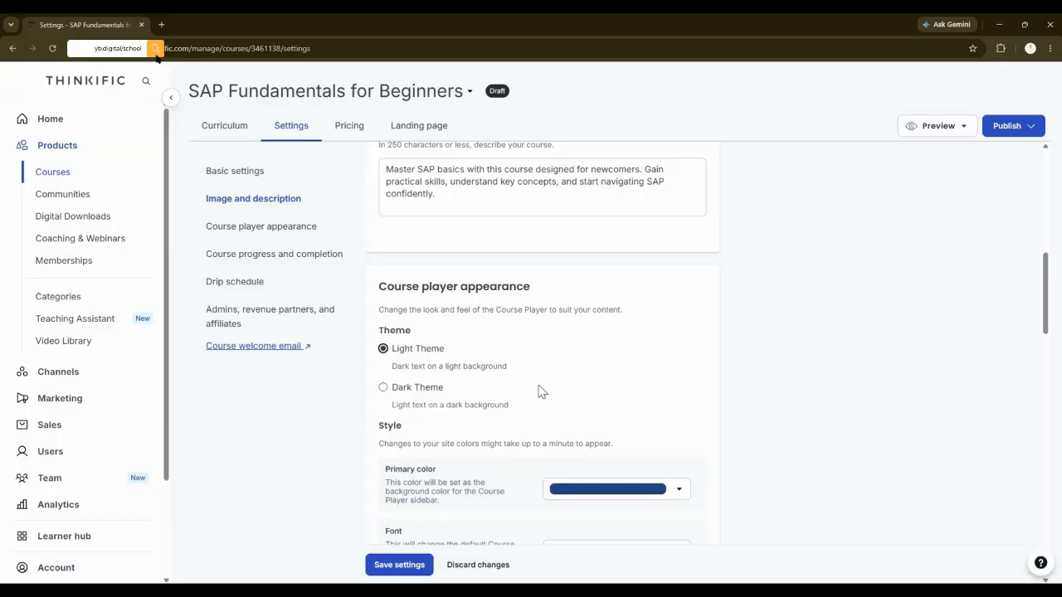
Examine the course player's primary color picker, font choices and logo settings, closing each list without changing anything.
scroll(674, 402, down, 2)
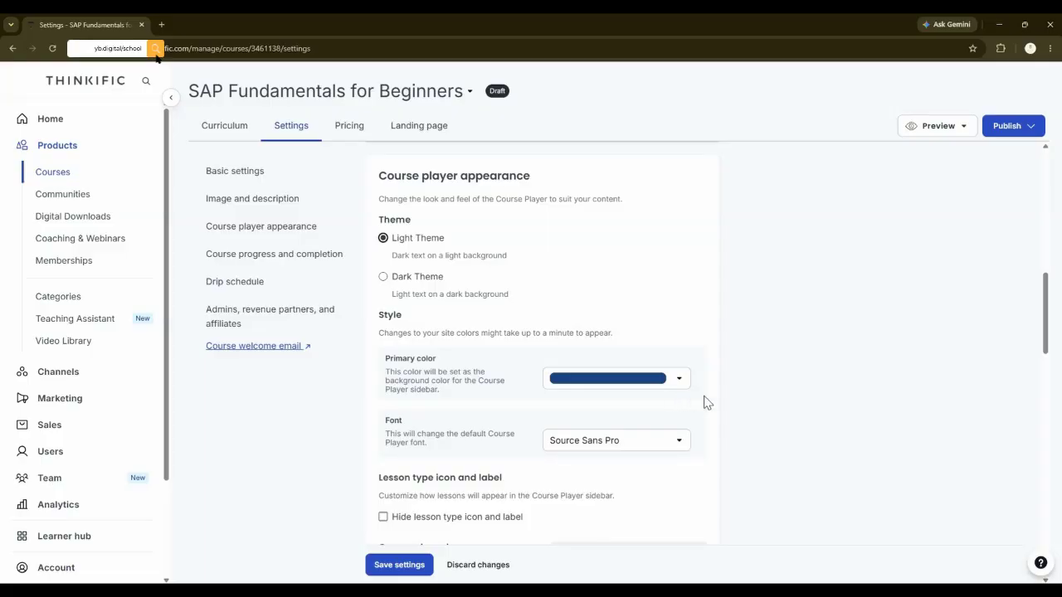
click(681, 381)
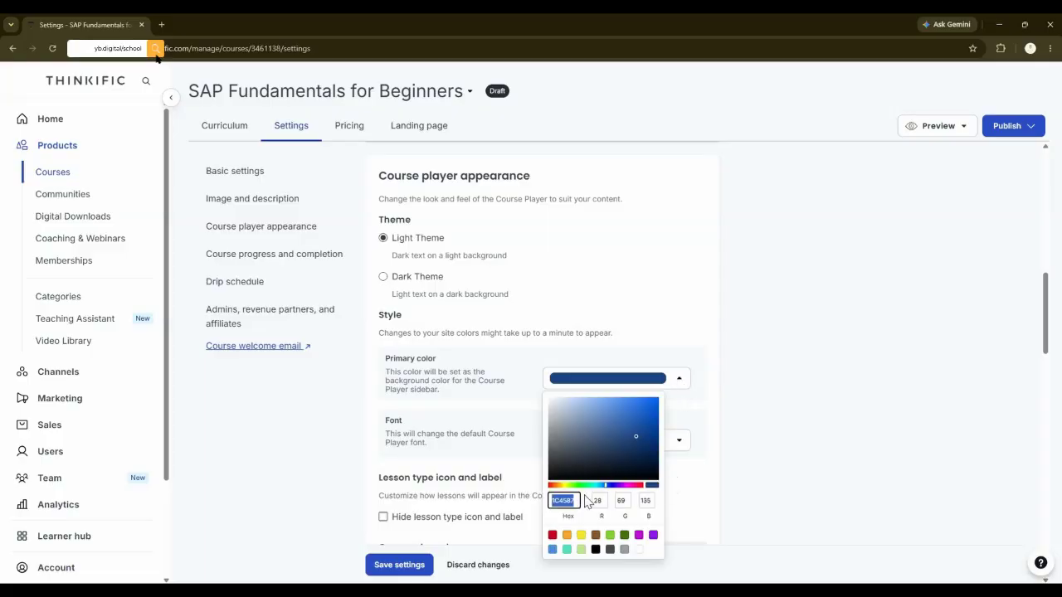
click(698, 474)
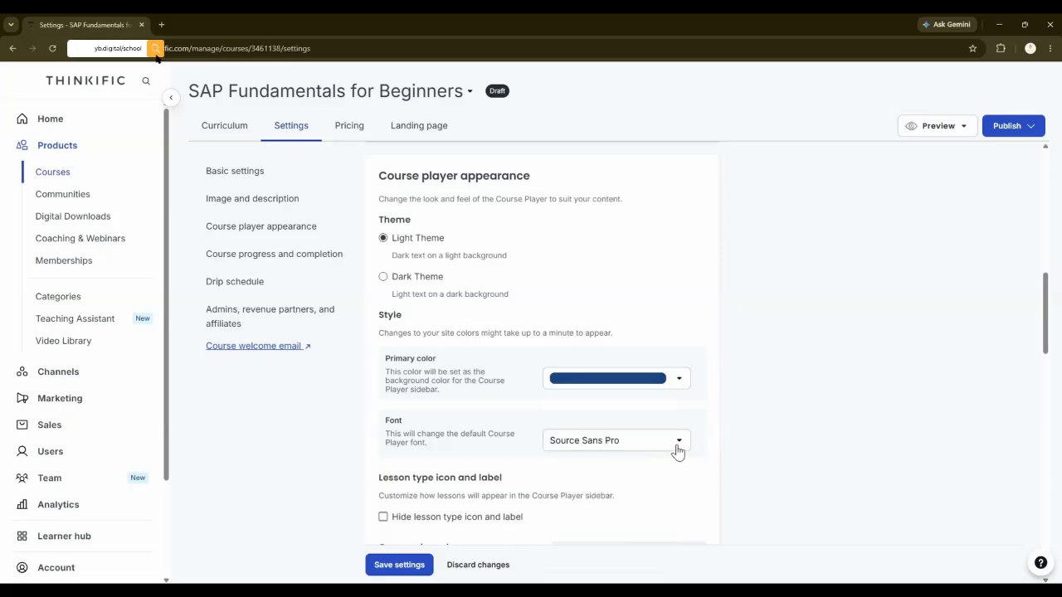
click(678, 448)
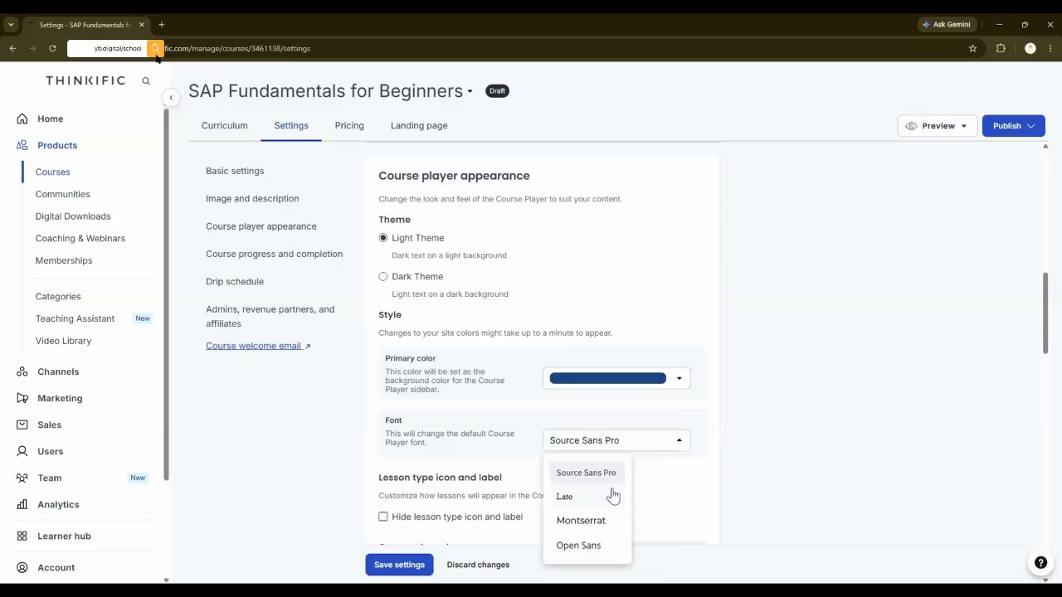
click(699, 493)
scroll(699, 493, down, 2)
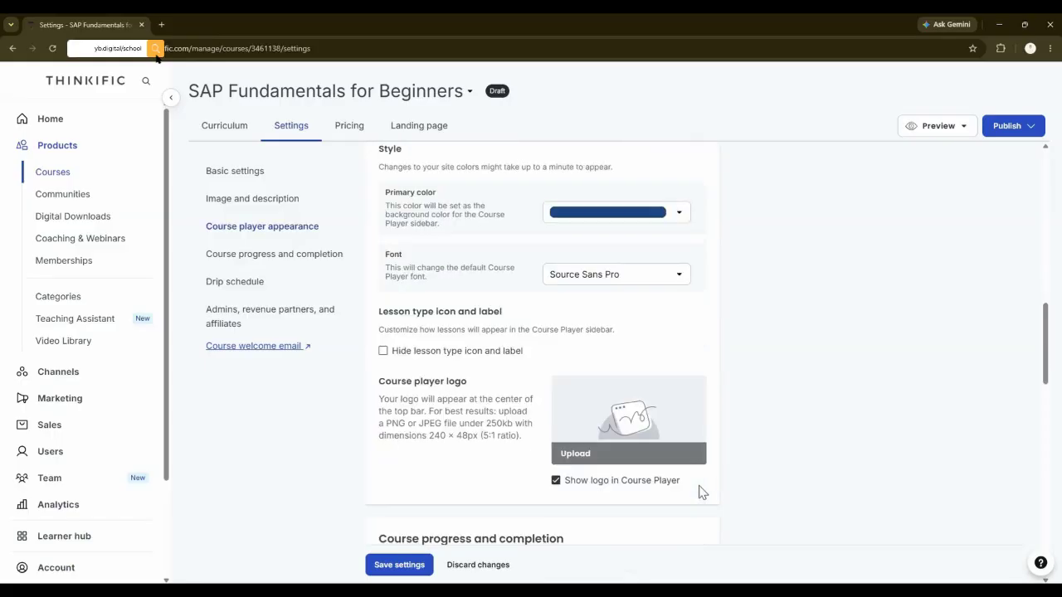
scroll(700, 491, down, 1)
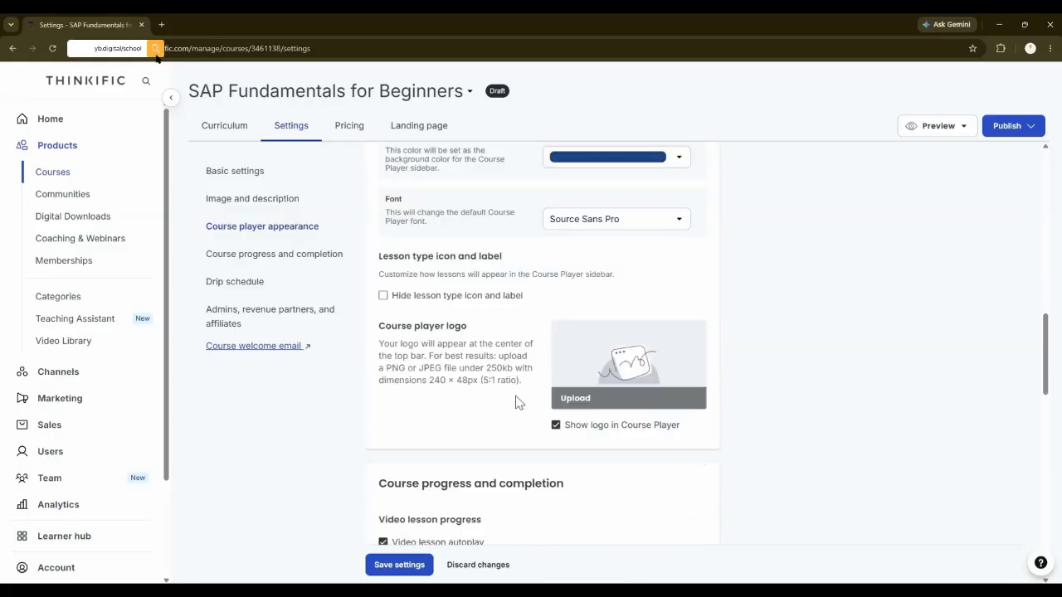
scroll(518, 402, down, 1)
Require video completion for lessons and set the completion percentage to 90%.
scroll(517, 402, down, 2)
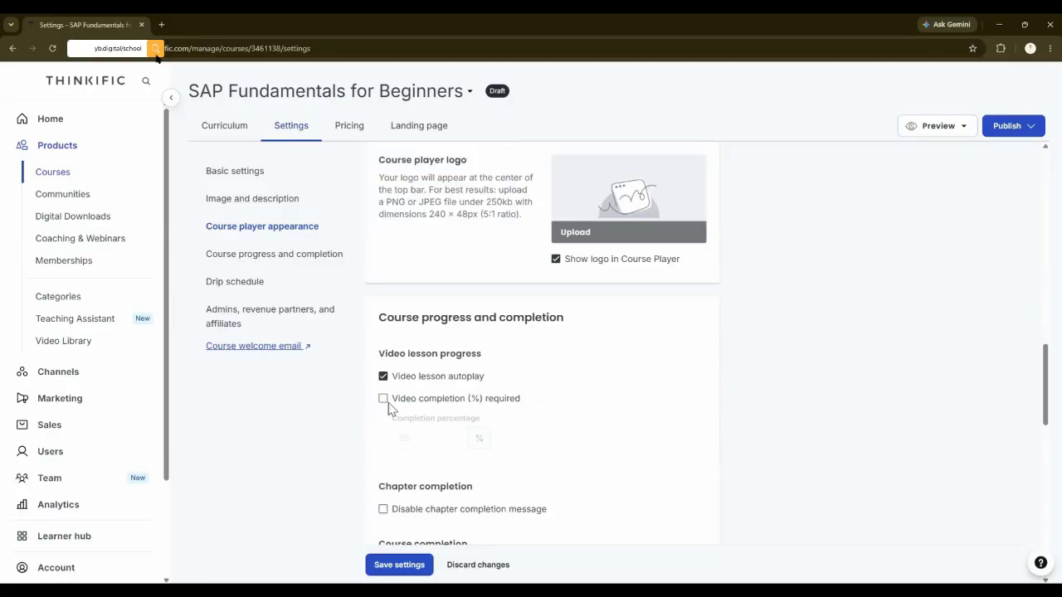
scroll(388, 408, down, 2)
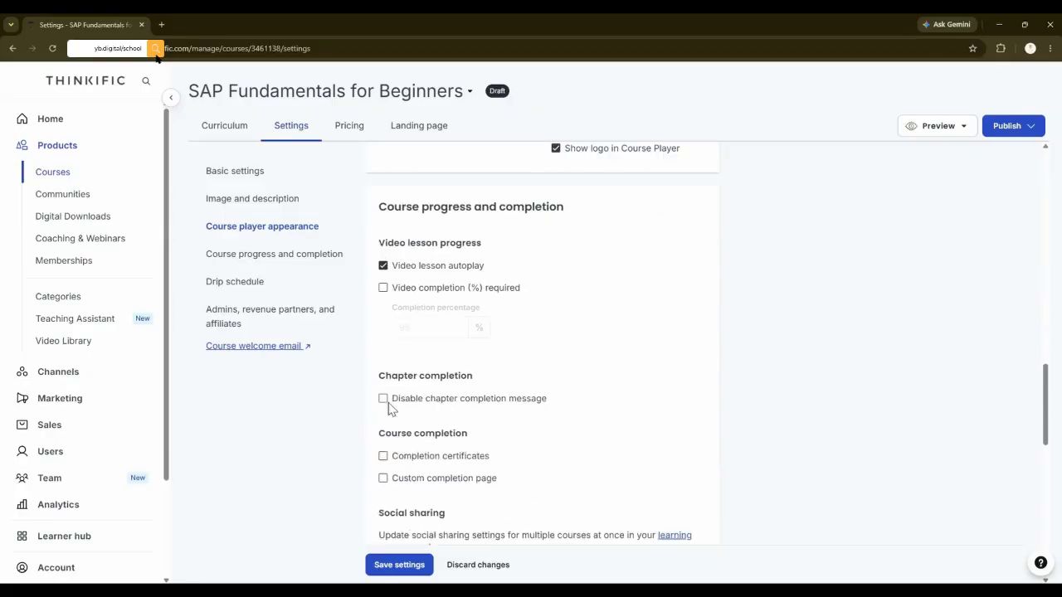
click(383, 289)
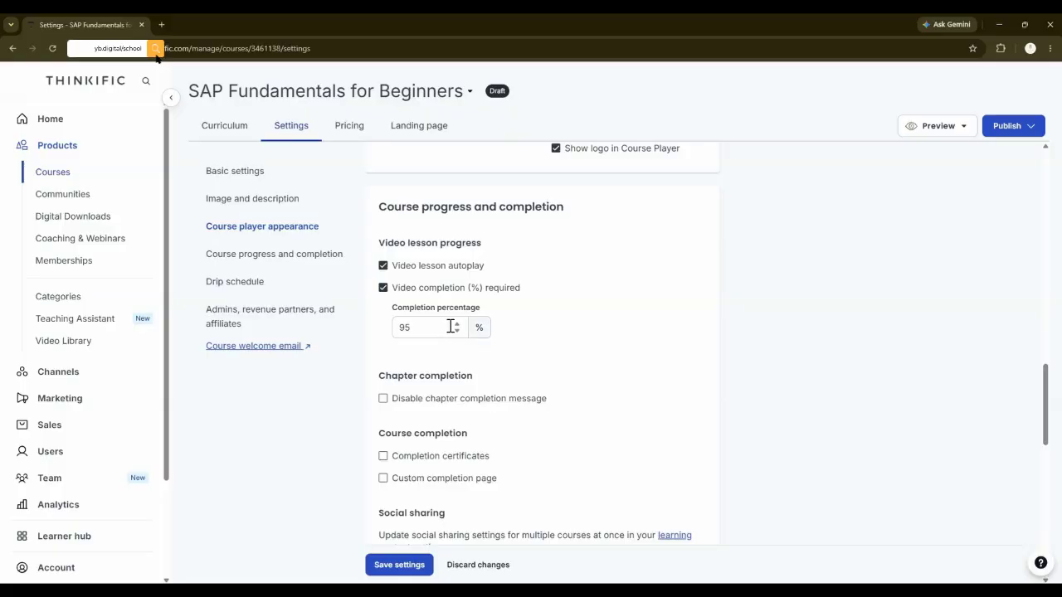
click(411, 332)
key(BackSpace)
text(0)
click(486, 369)
Try disabling the chapter completion message, enable completion certificates, and turn certificate expiration on and off again.
click(383, 400)
click(383, 400)
click(382, 457)
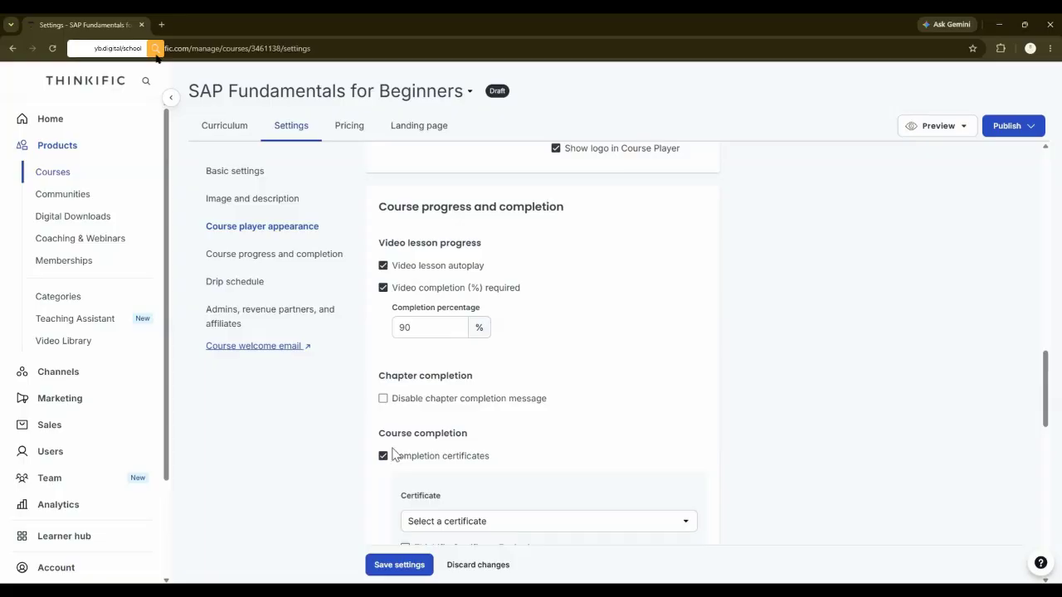
scroll(389, 472, down, 2)
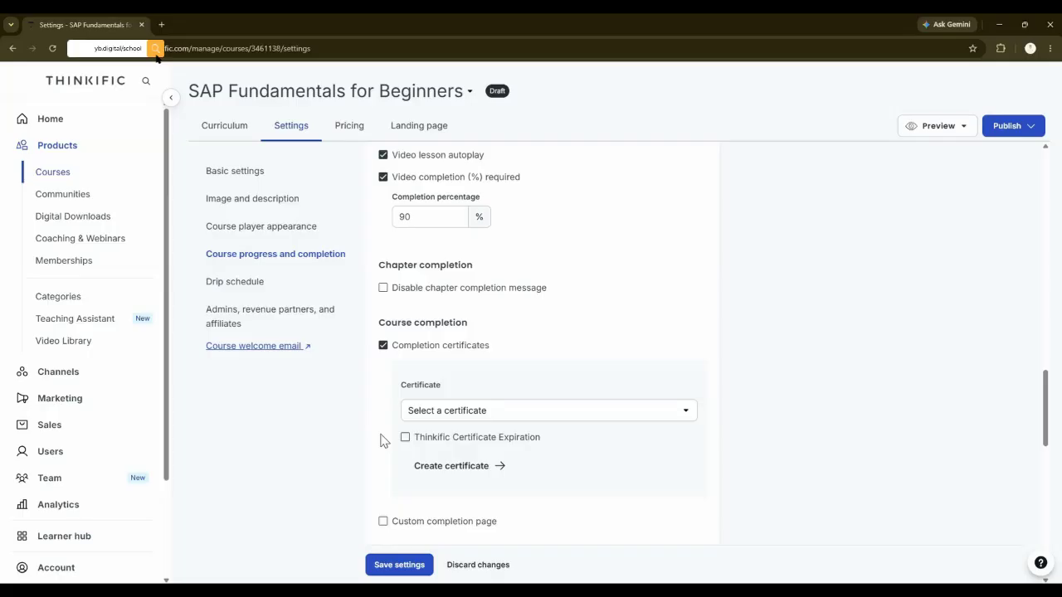
scroll(633, 349, down, 3)
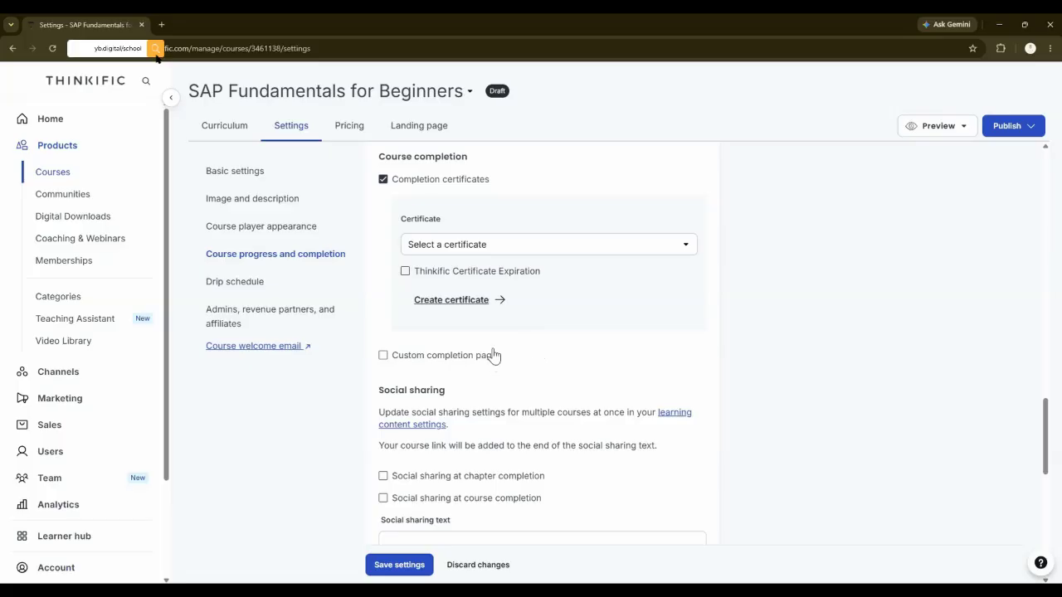
click(404, 274)
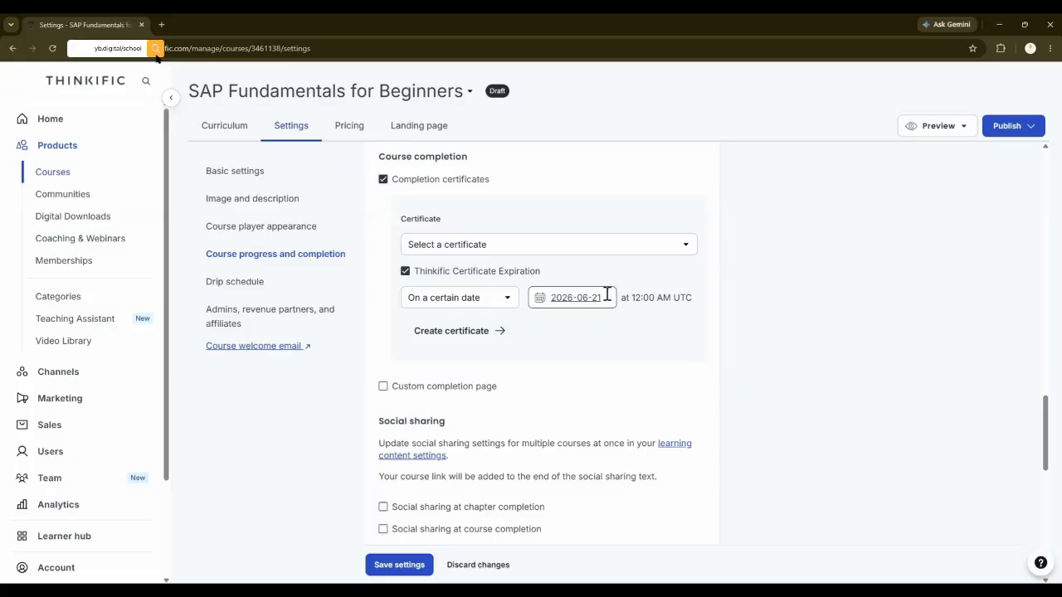
click(404, 276)
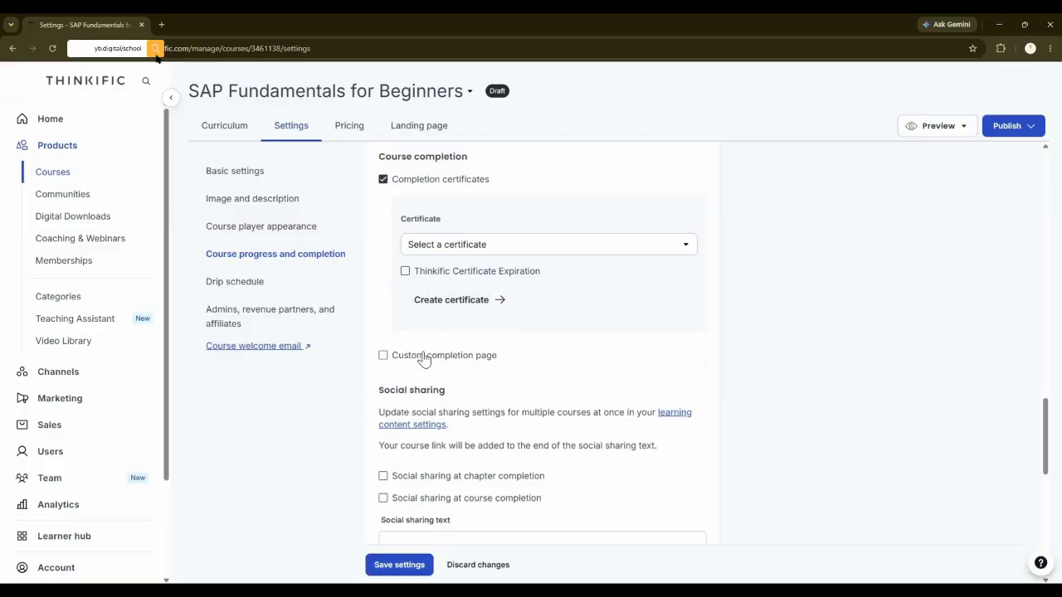
Enable the drip schedule for the course and save the course settings.
scroll(486, 393, down, 2)
scroll(382, 188, down, 2)
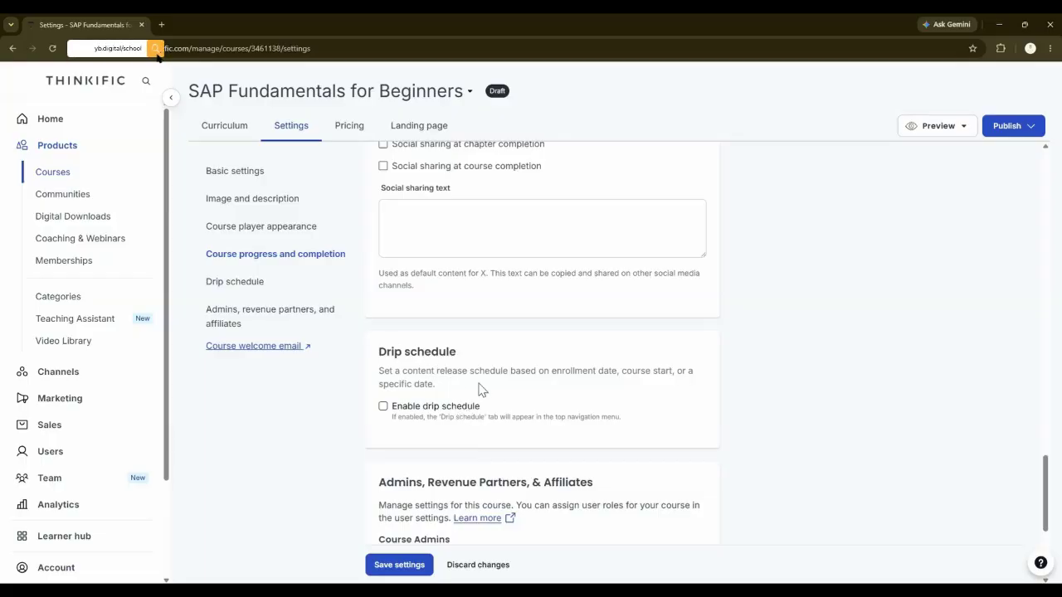
click(383, 406)
scroll(545, 415, down, 2)
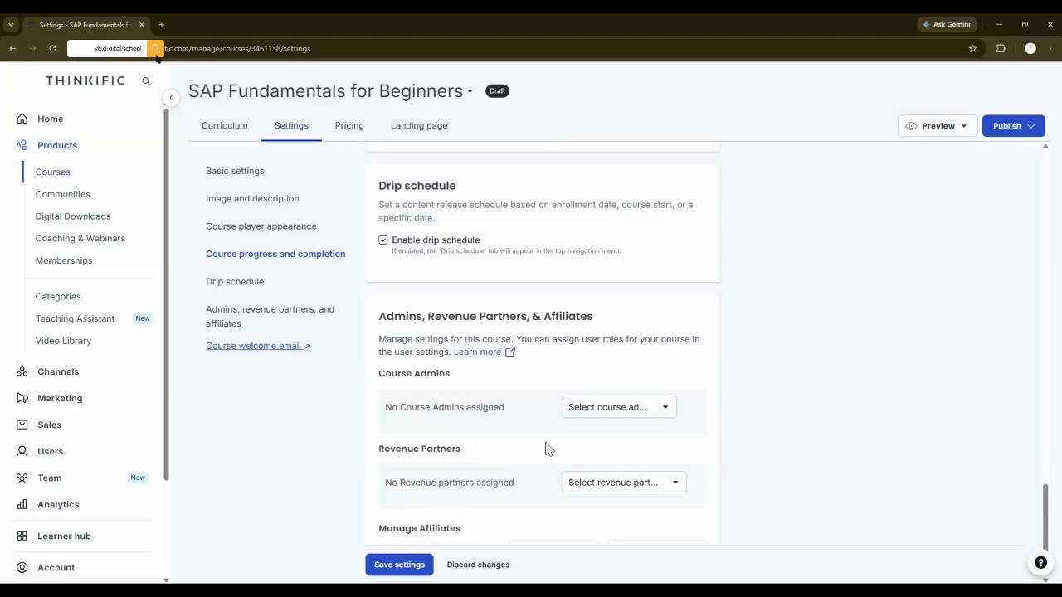
scroll(545, 449, down, 1)
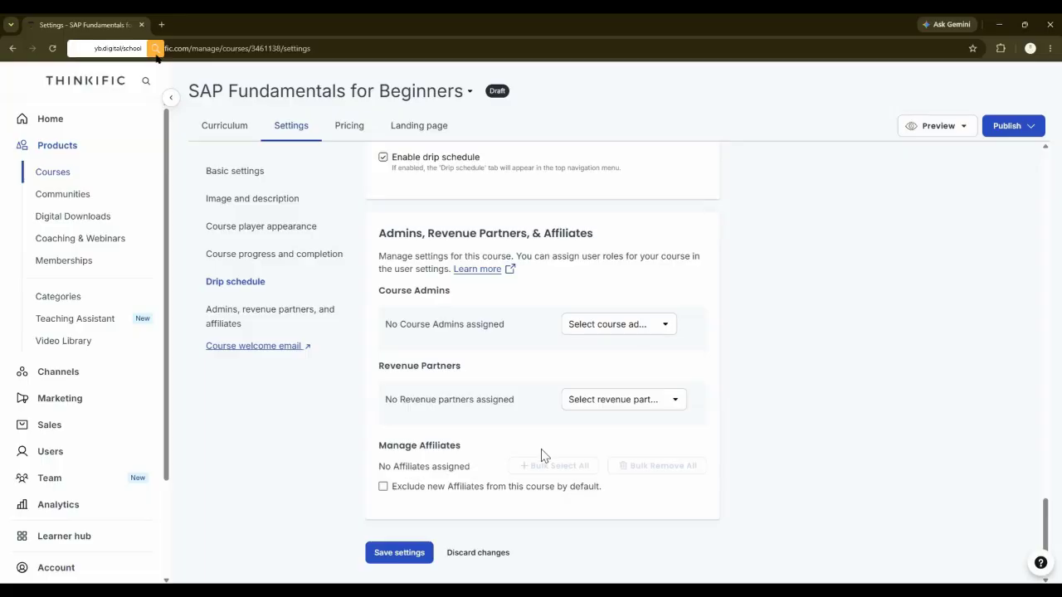
click(397, 554)
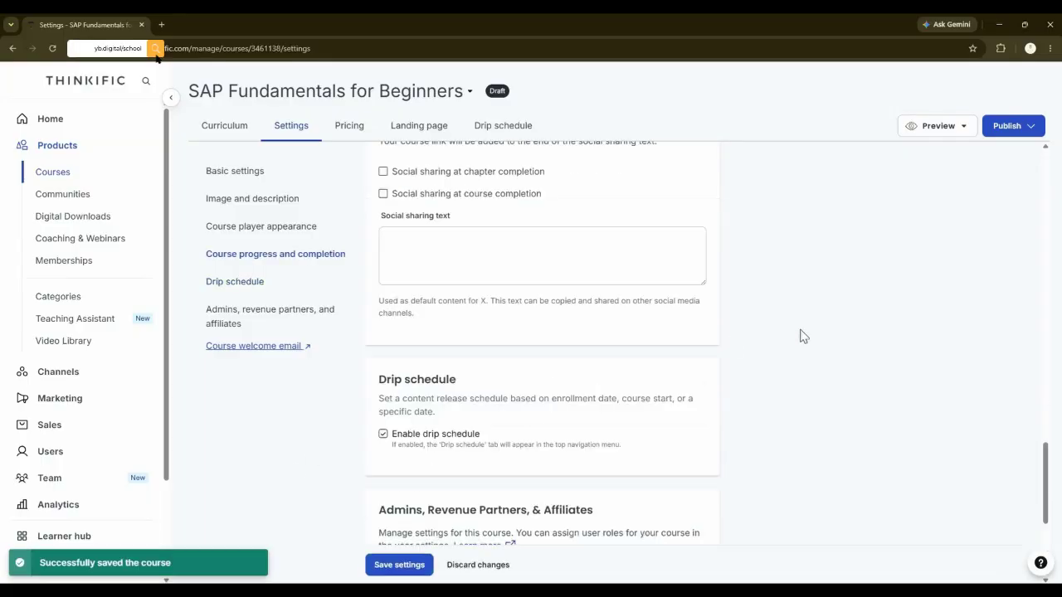
Create a drip schedule that releases content by student start date, and save it, accepting that the course's schedule is cleared.
scroll(803, 336, up, 3)
scroll(564, 411, down, 7)
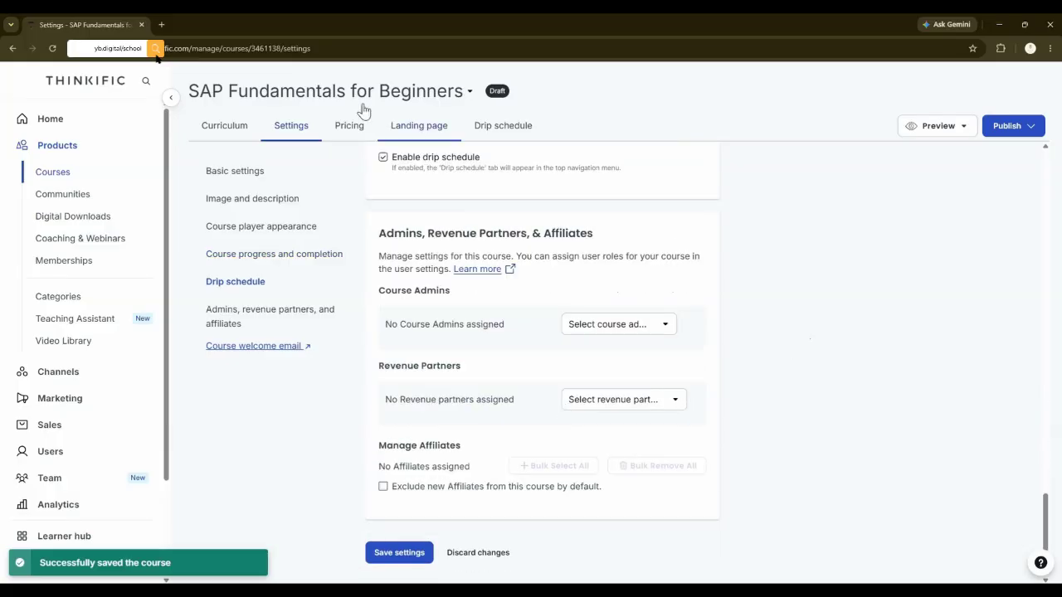
click(528, 129)
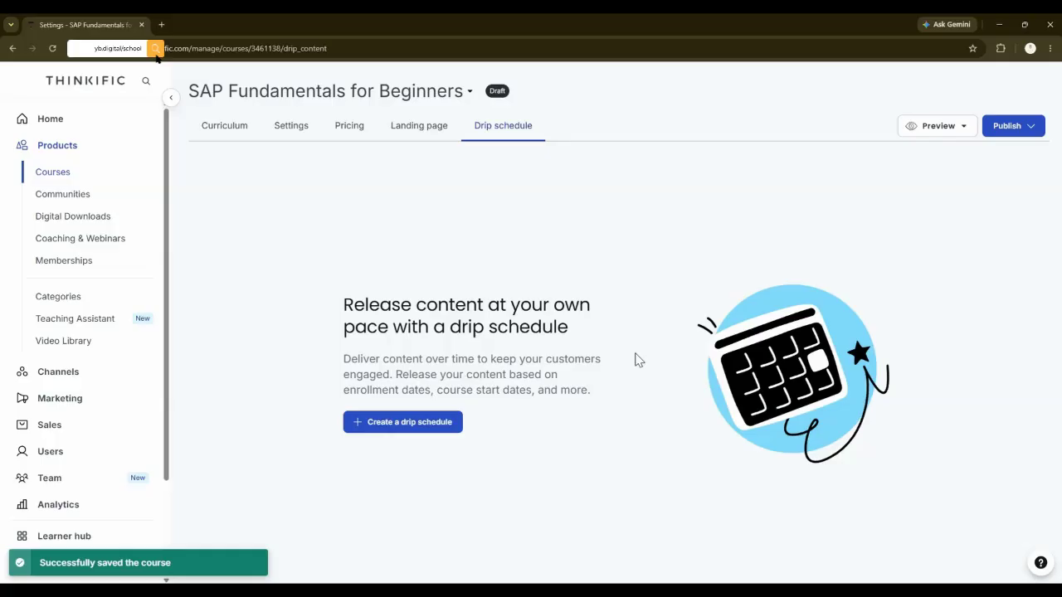
click(410, 424)
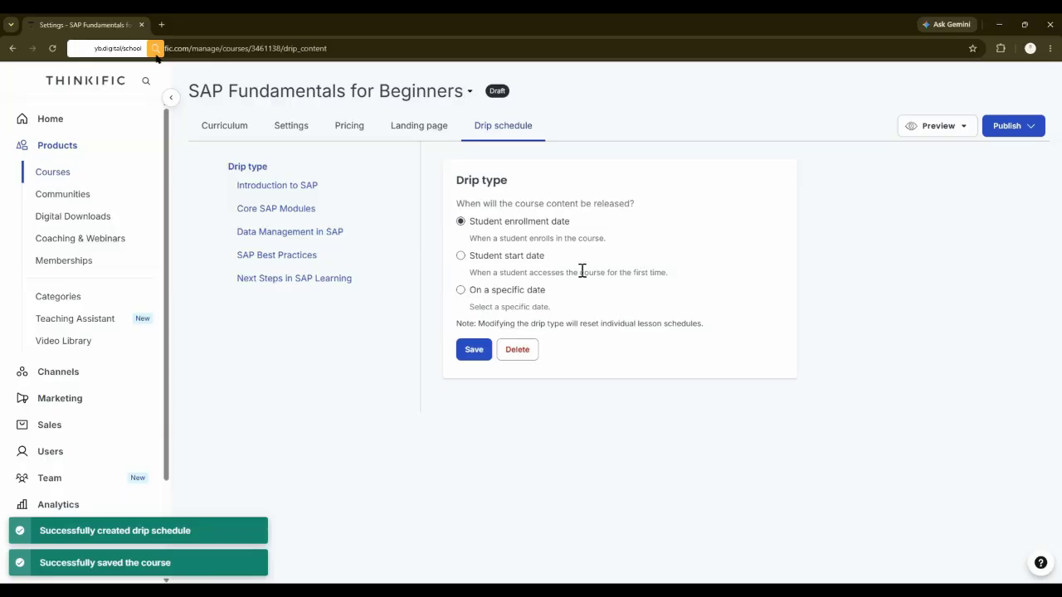
click(461, 256)
click(474, 350)
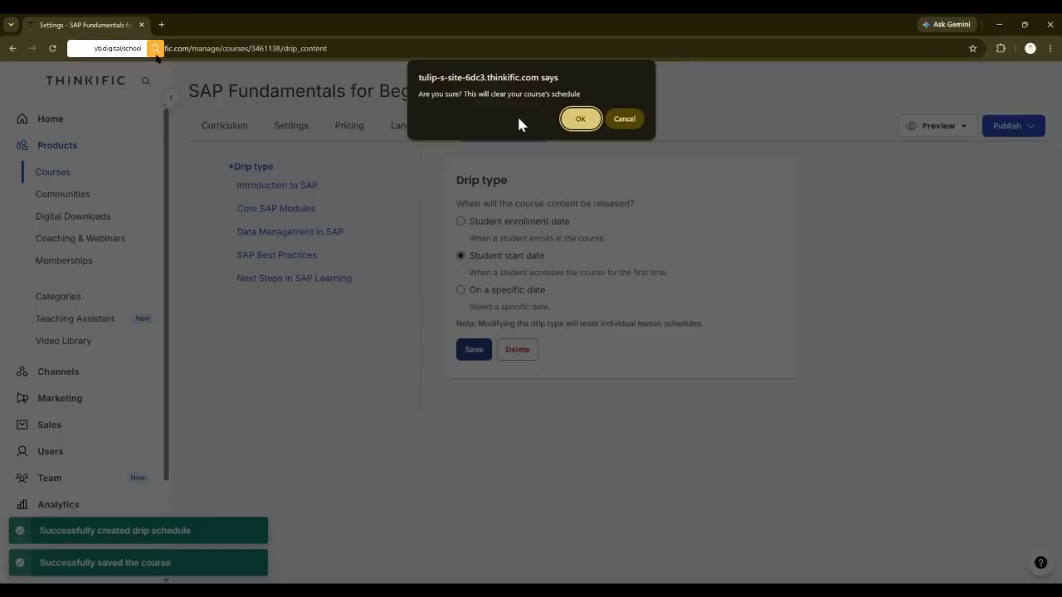
click(581, 118)
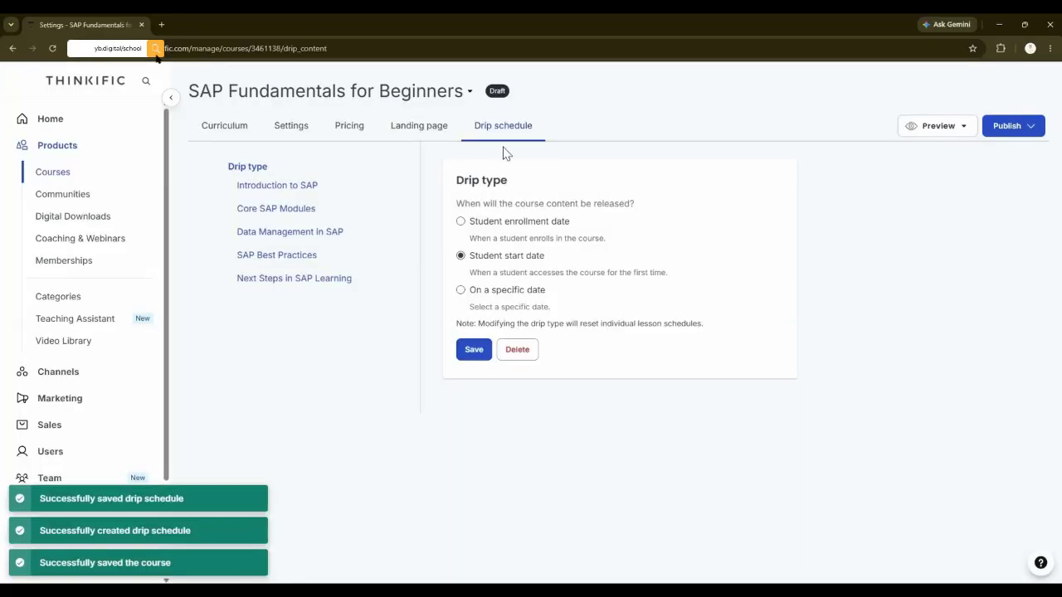
Return to the course settings, enable completion certificates, and start a new certificate, leaving without saving the settings.
click(290, 132)
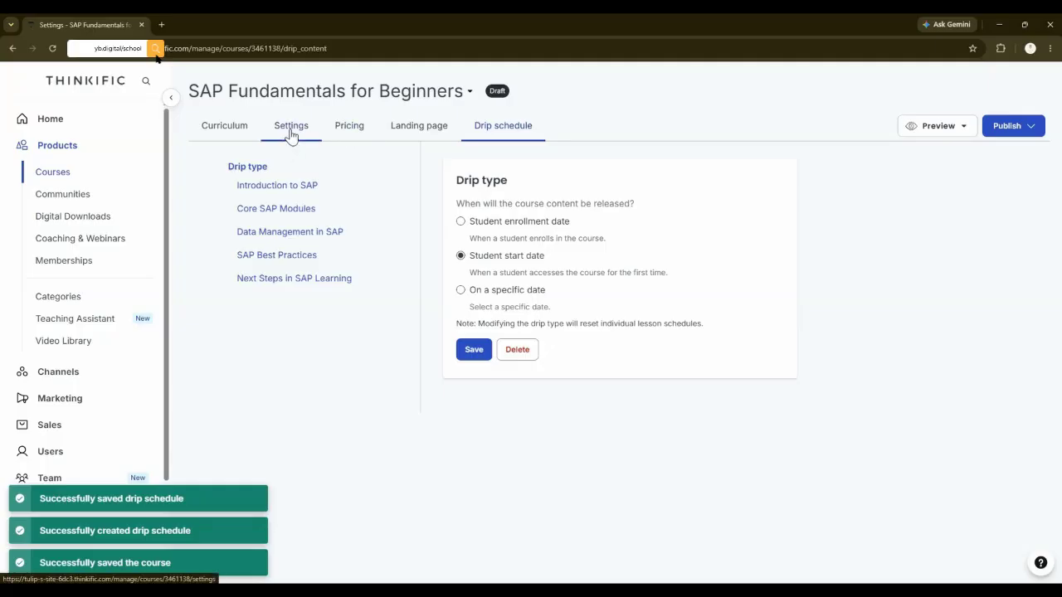
scroll(641, 302, down, 2)
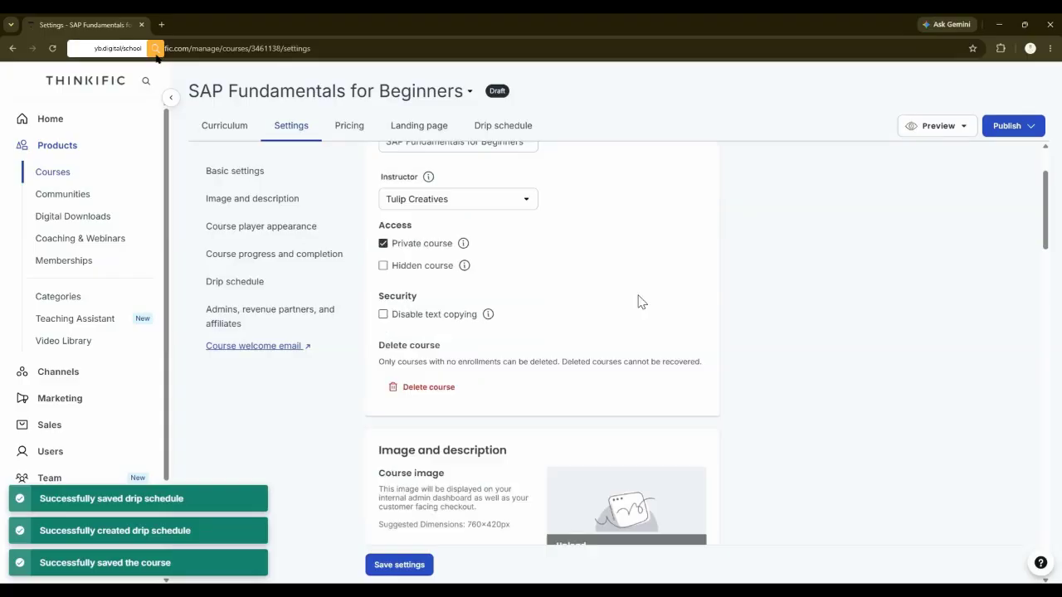
scroll(639, 300, down, 10)
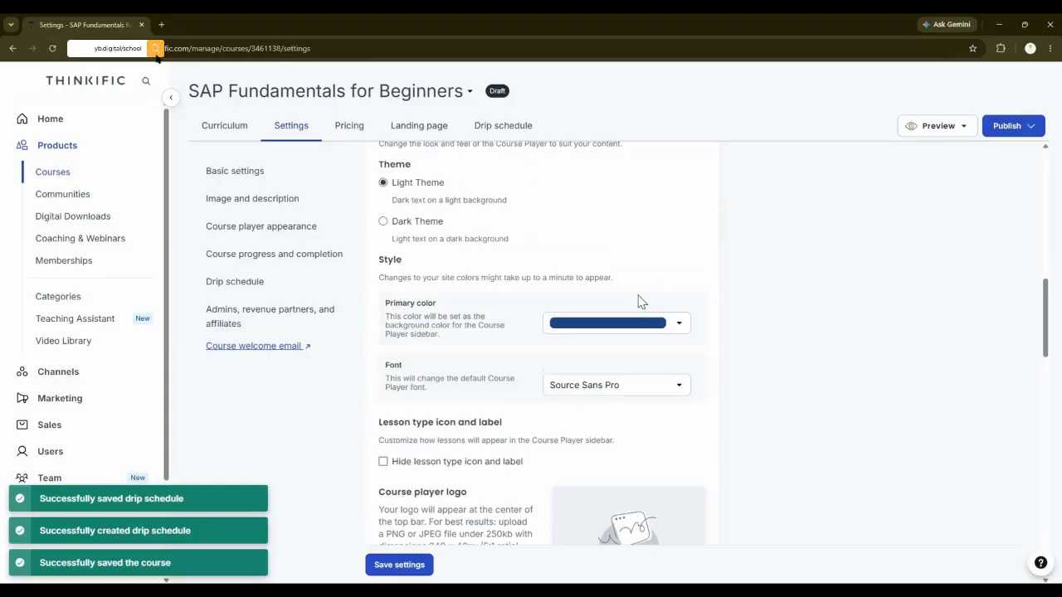
scroll(639, 301, down, 3)
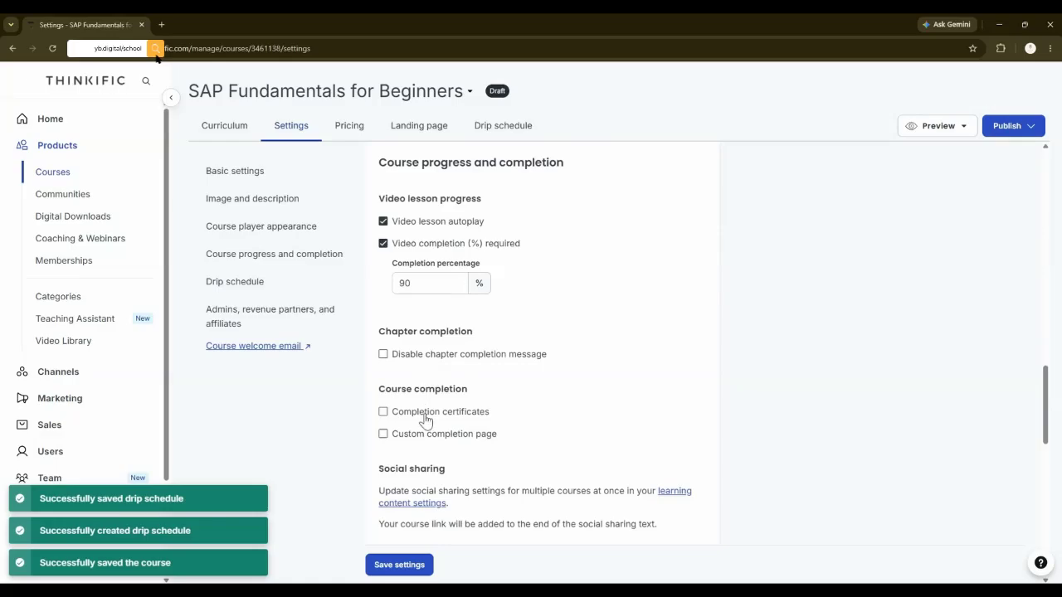
click(425, 413)
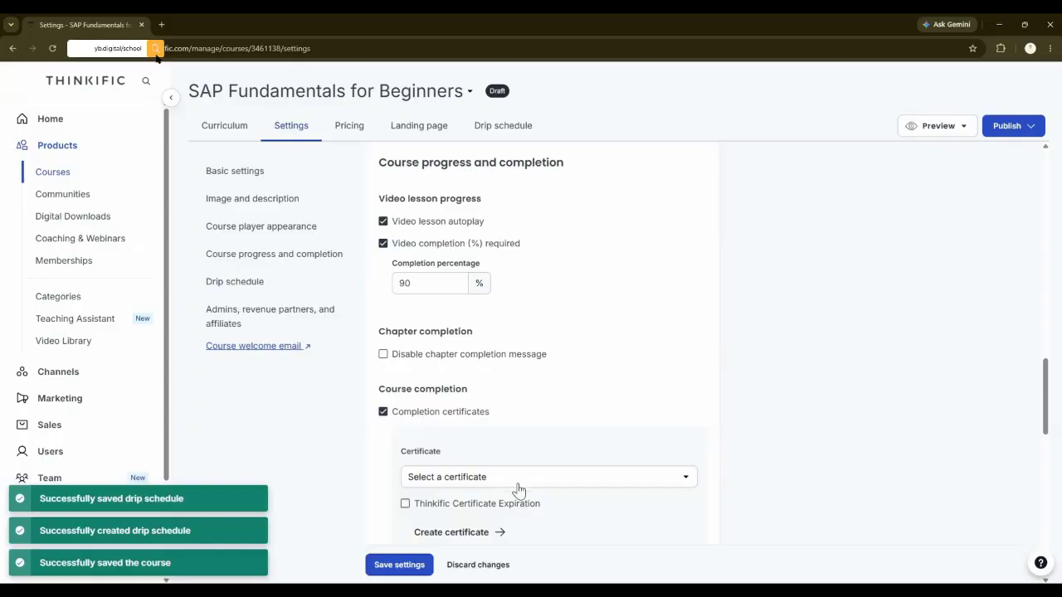
click(457, 532)
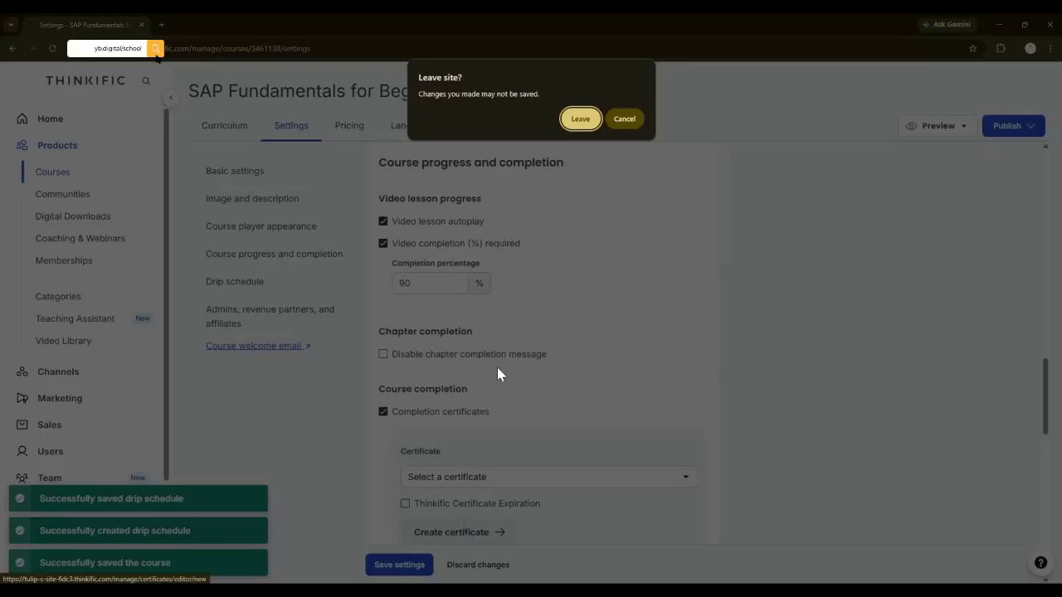
click(594, 123)
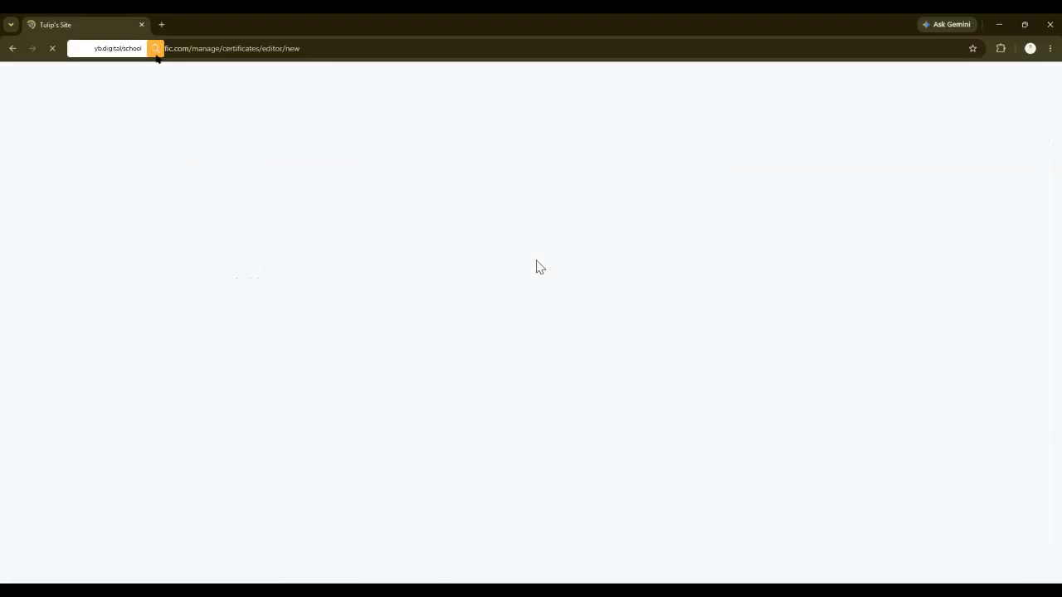
Look through the available certificate templates, from Abstract - Vibrant down to Modern - Simple.
scroll(385, 343, down, 1)
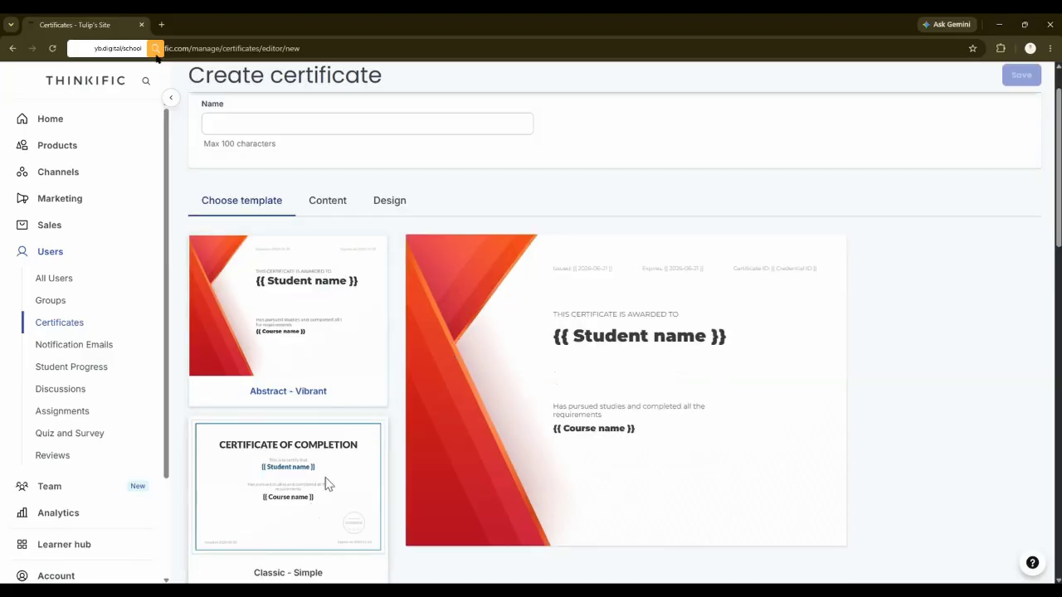
scroll(329, 484, down, 4)
scroll(327, 337, down, 3)
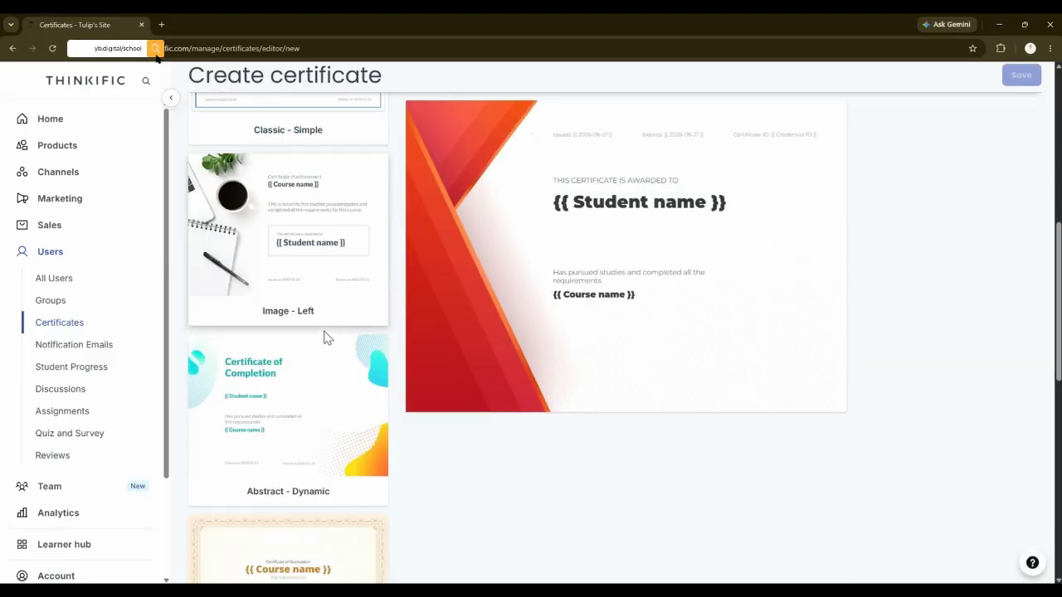
scroll(329, 343, down, 6)
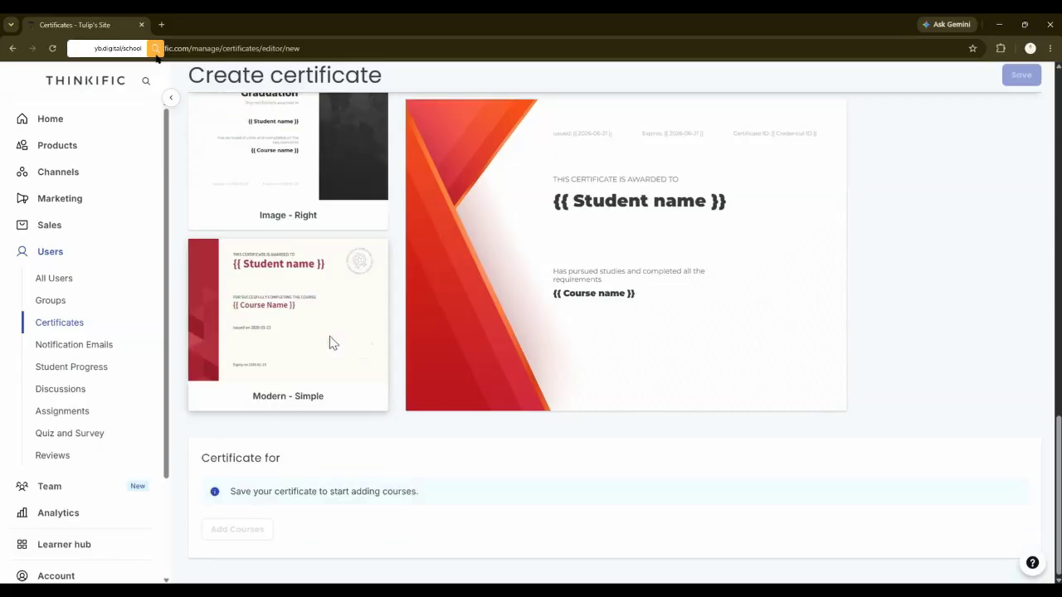
scroll(329, 343, up, 1)
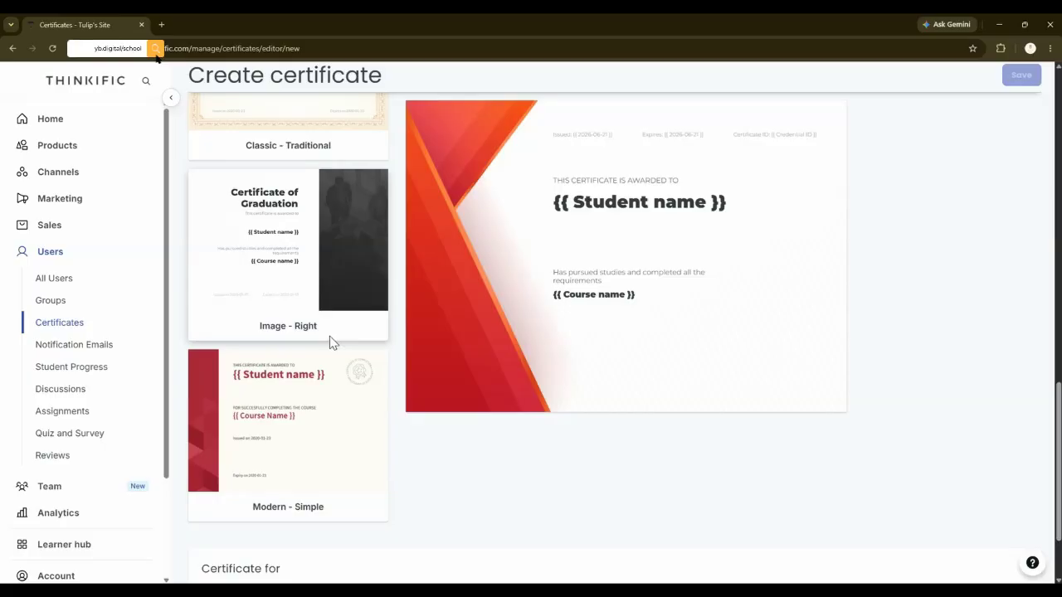
scroll(330, 340, up, 7)
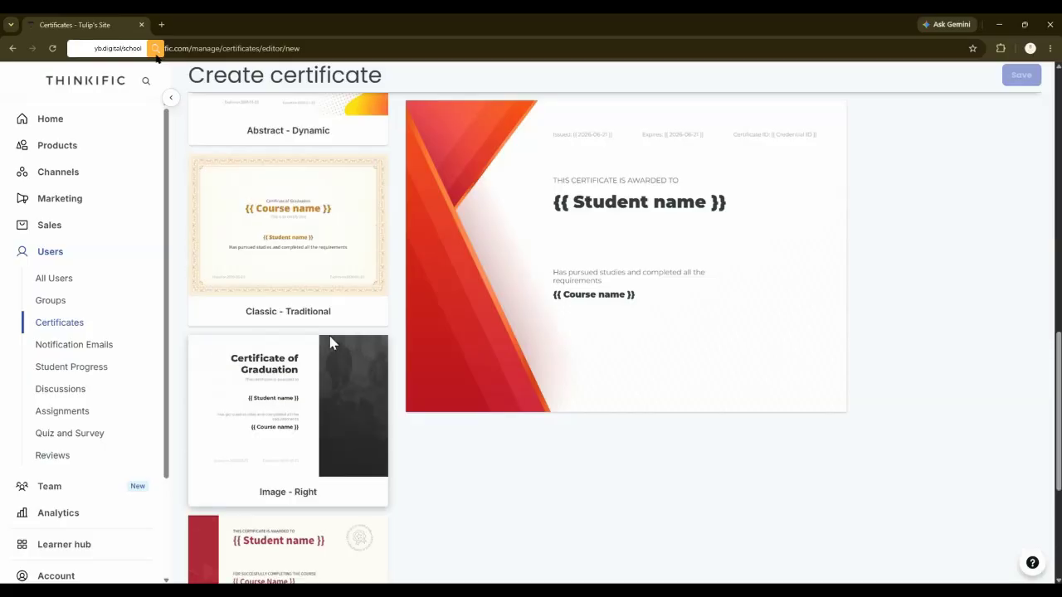
scroll(329, 342, up, 4)
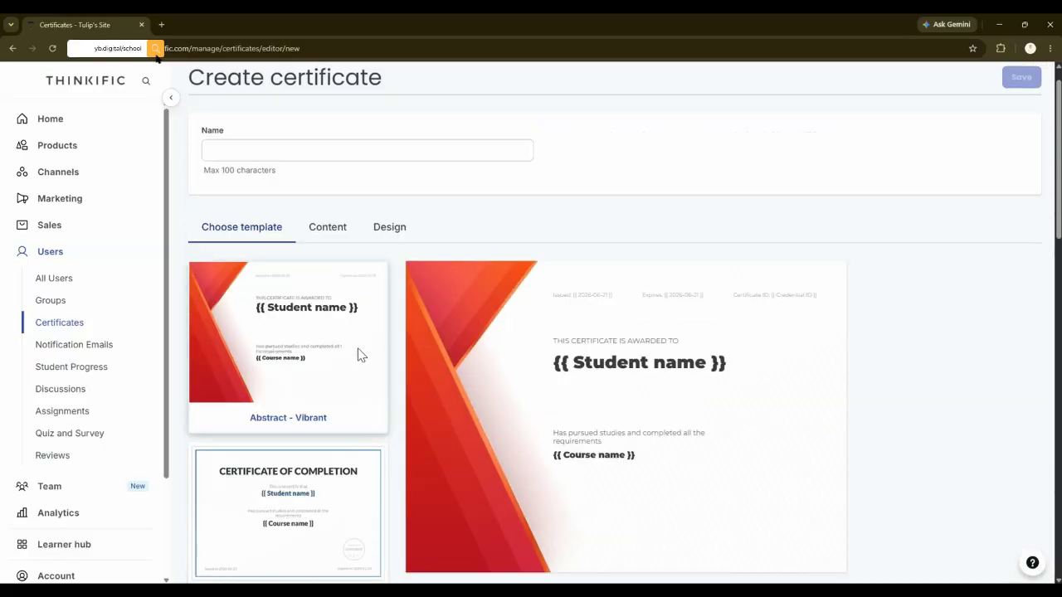
Review the new certificate's content and design options, including its background image and logo, and return to the course settings without saving.
click(312, 239)
click(370, 230)
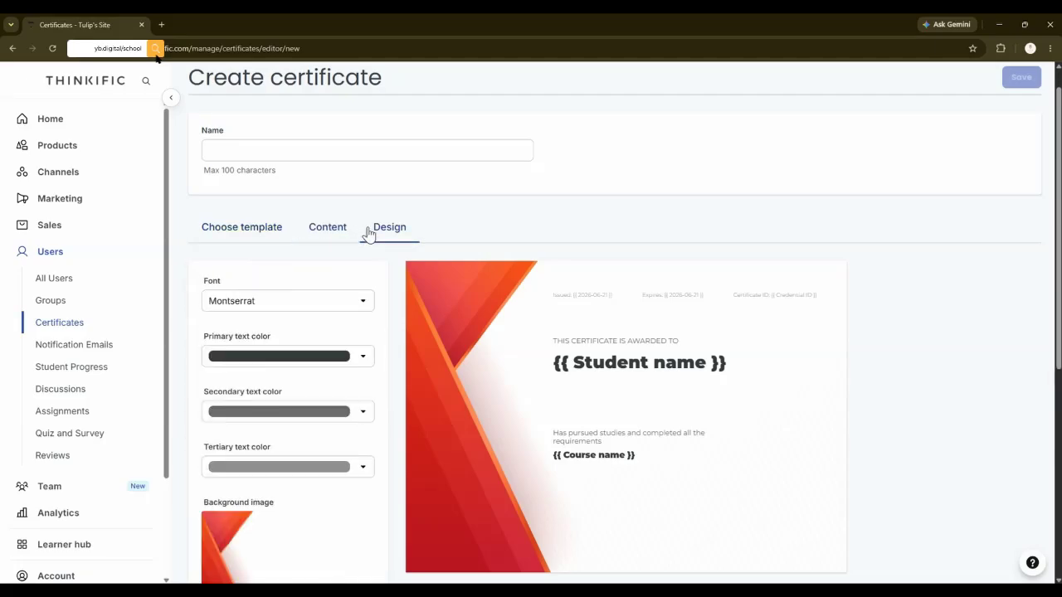
scroll(268, 282, down, 2)
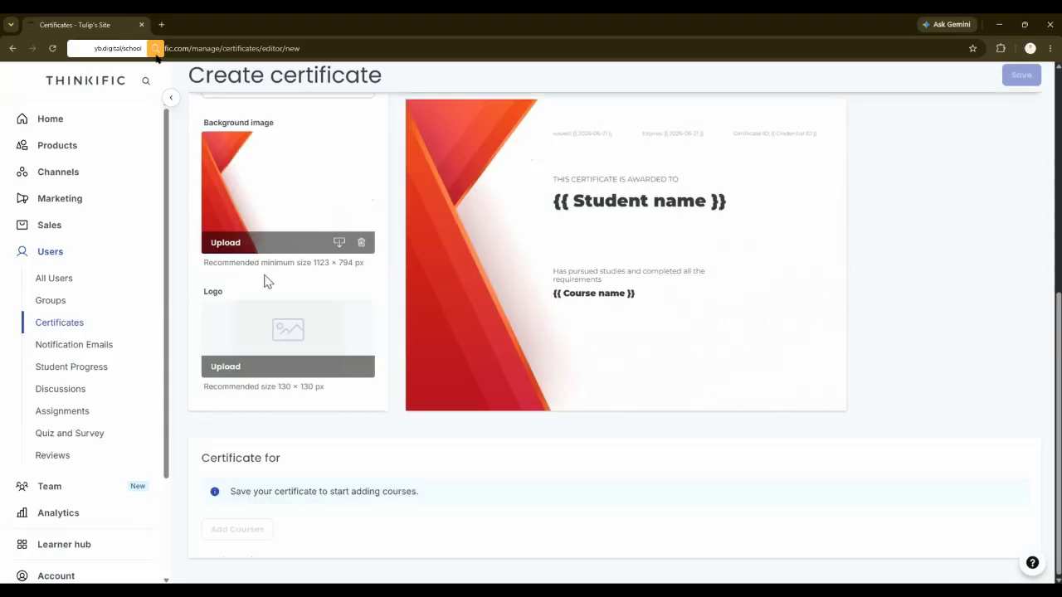
scroll(268, 281, up, 3)
click(243, 258)
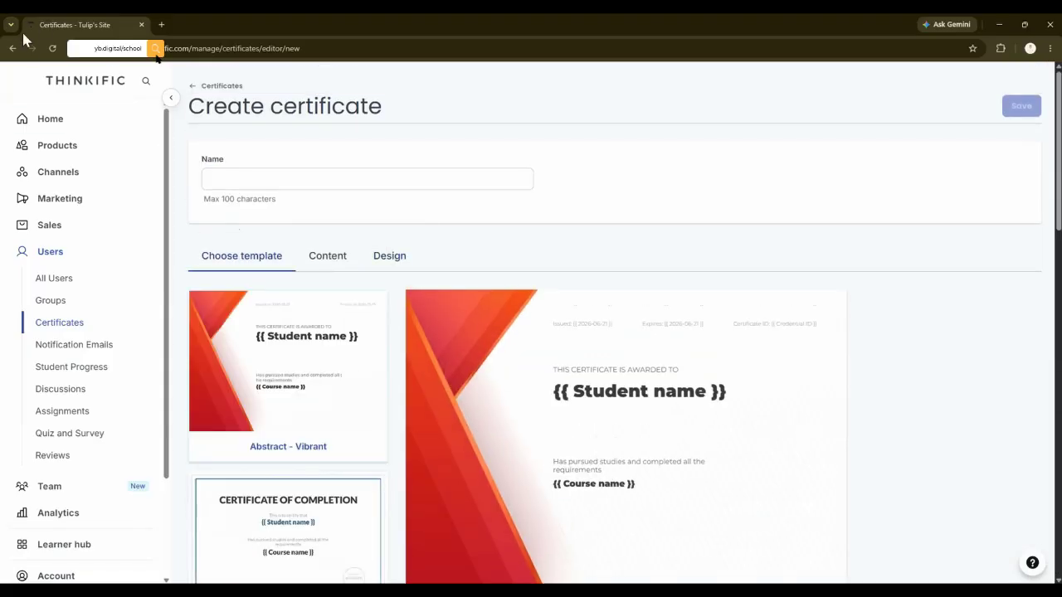
click(13, 48)
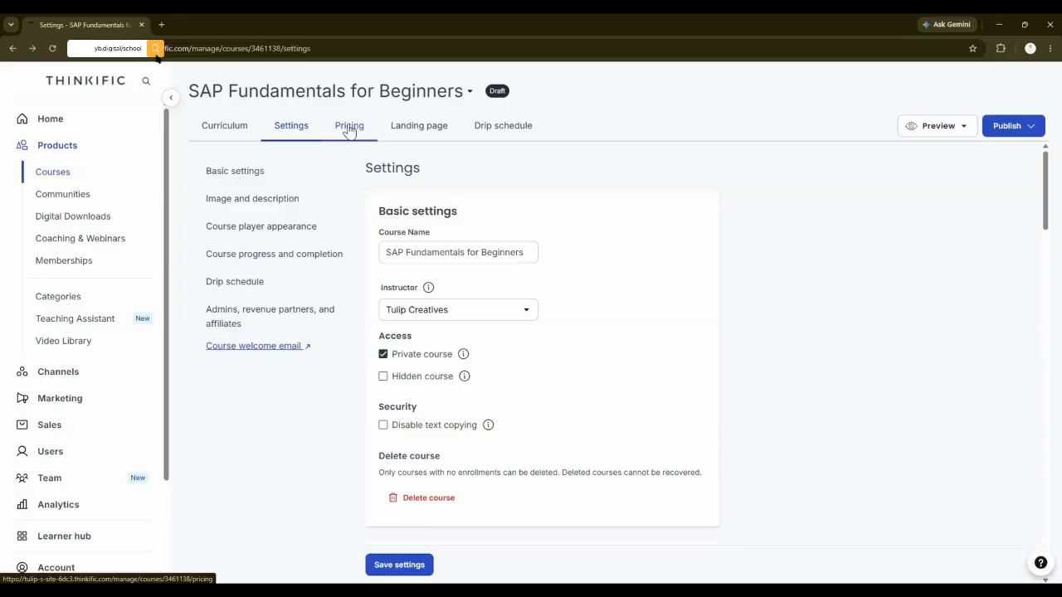
Set the course's primary pricing to a one-time payment of $99 with a 365-day enrollment duration, and save it.
click(349, 128)
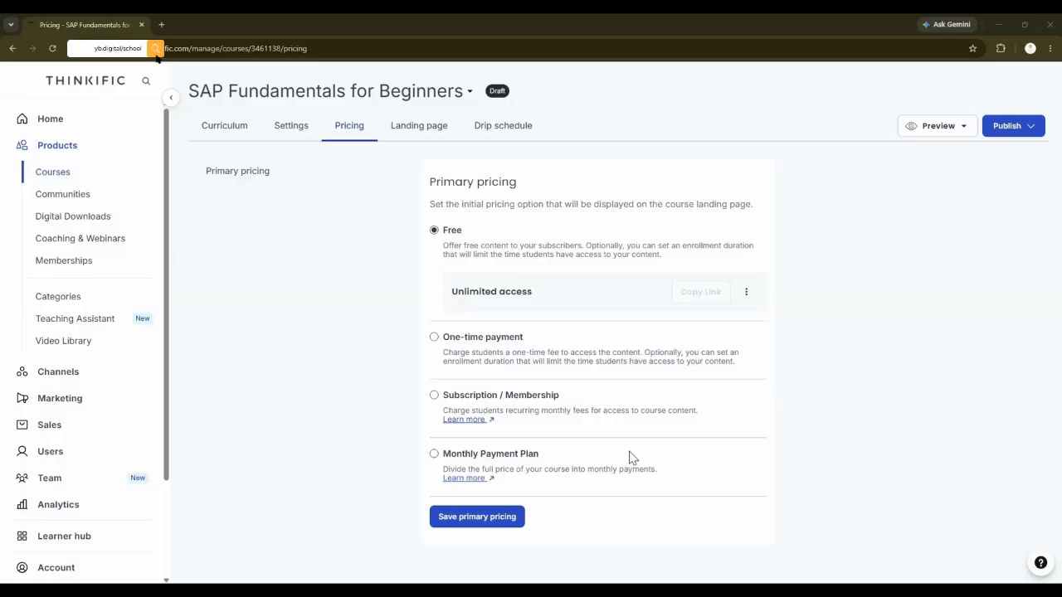
click(434, 338)
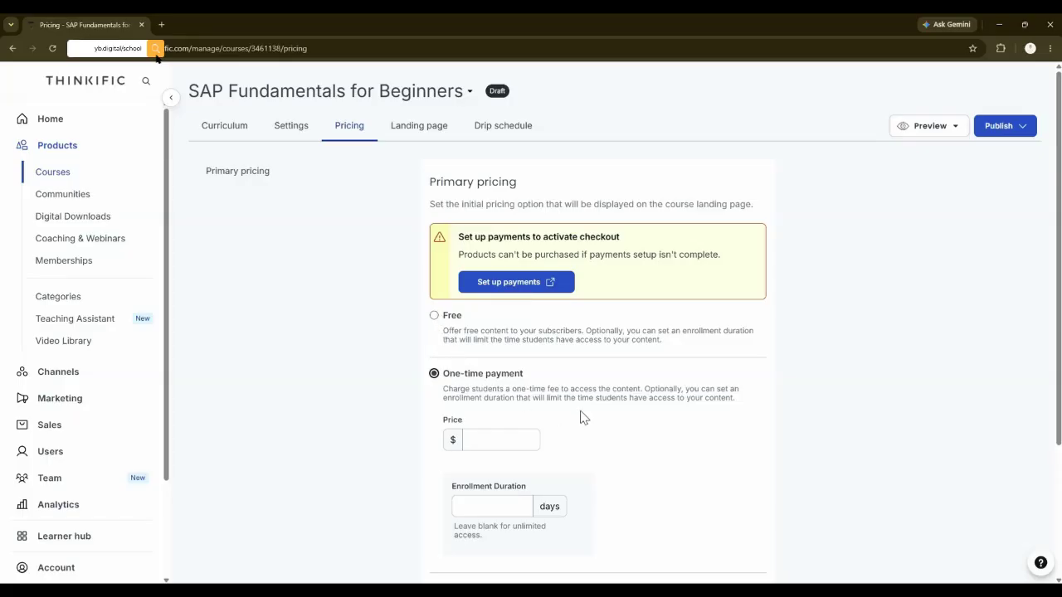
scroll(584, 418, down, 2)
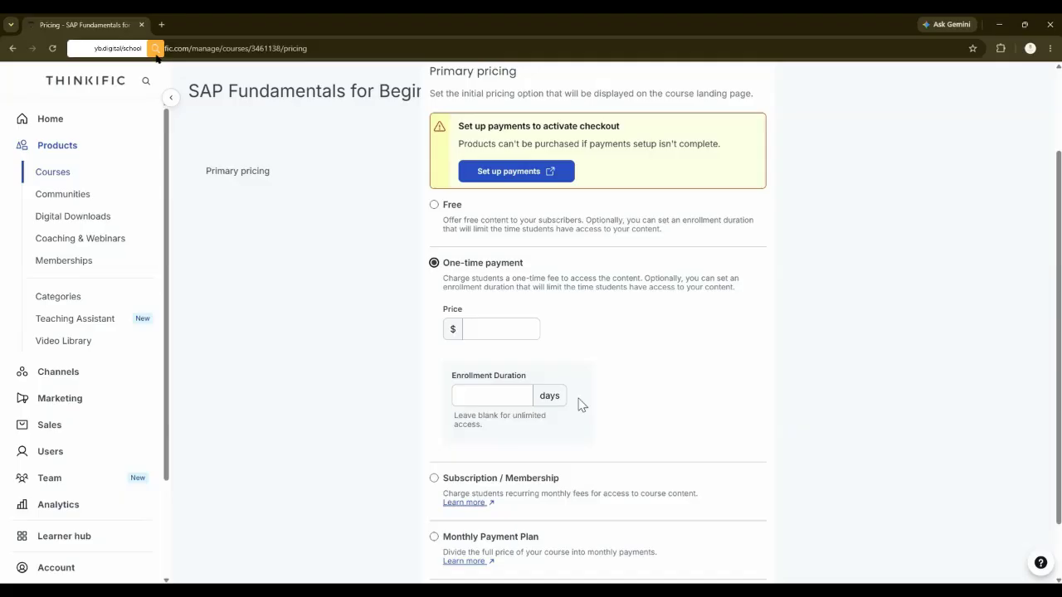
click(521, 330)
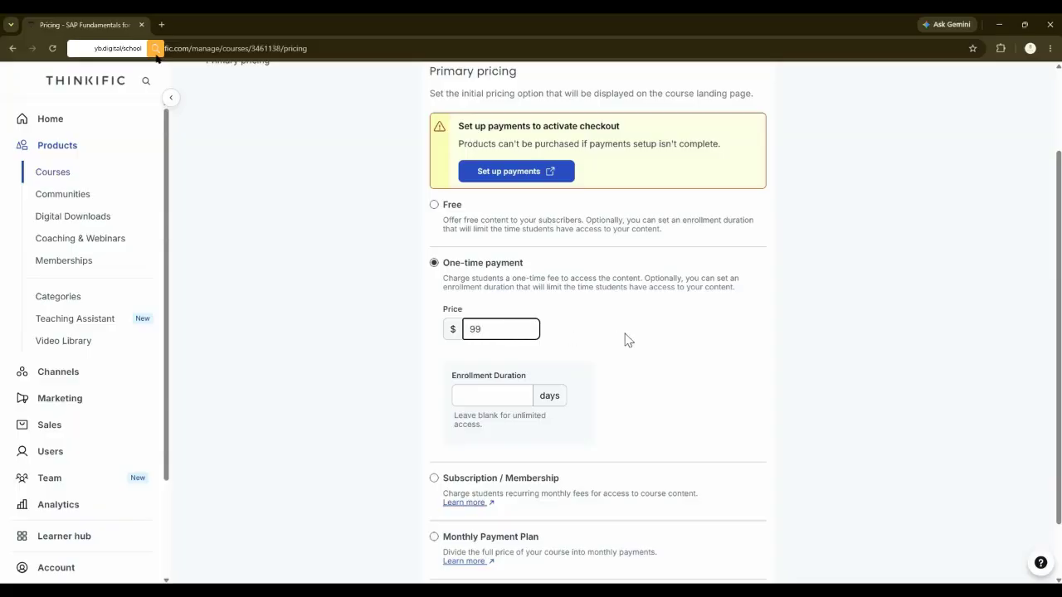
click(514, 395)
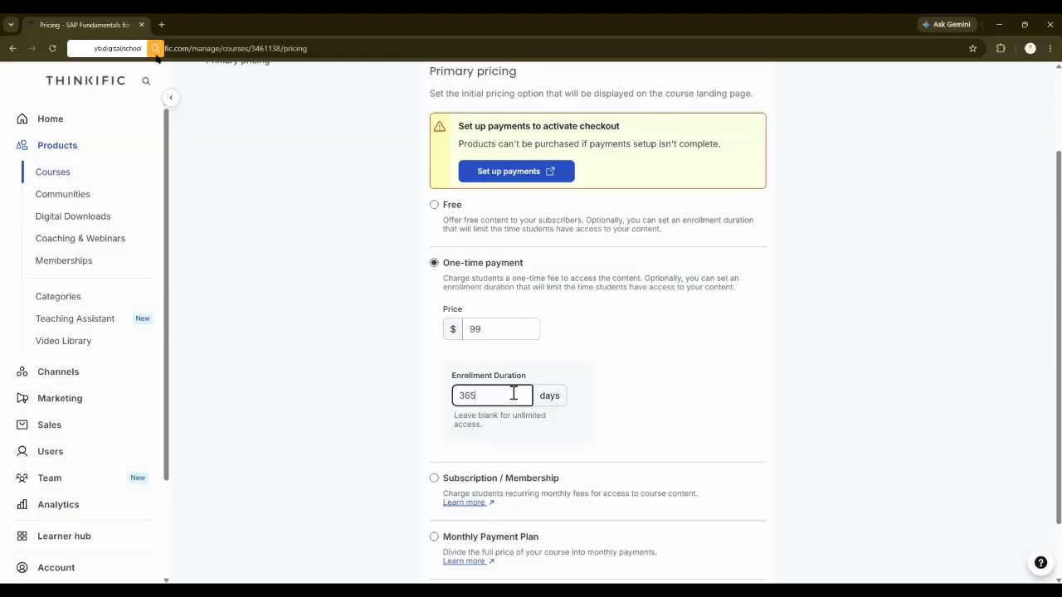
click(673, 424)
scroll(672, 423, down, 1)
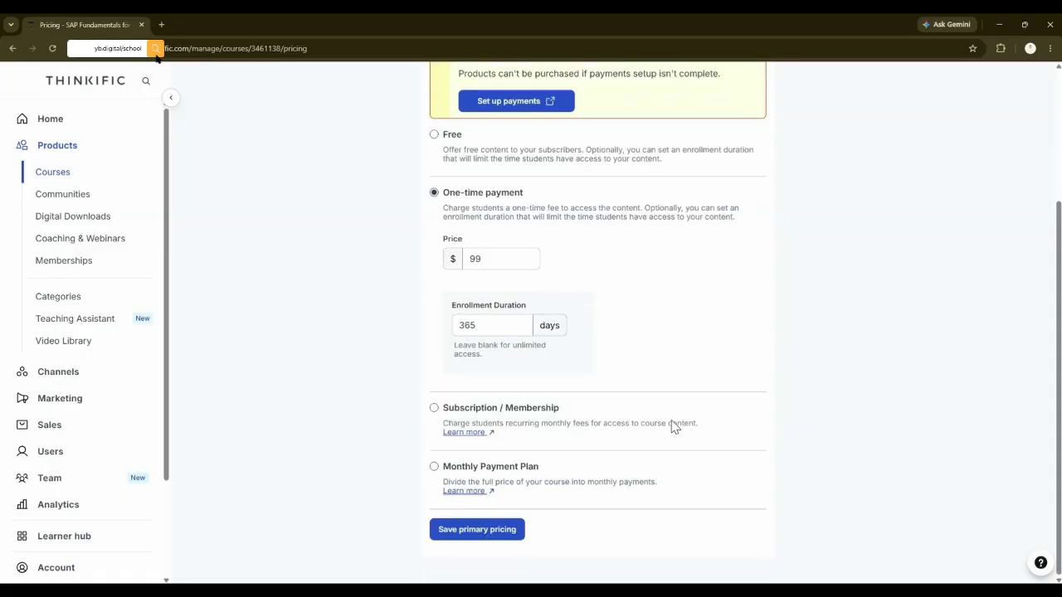
click(506, 536)
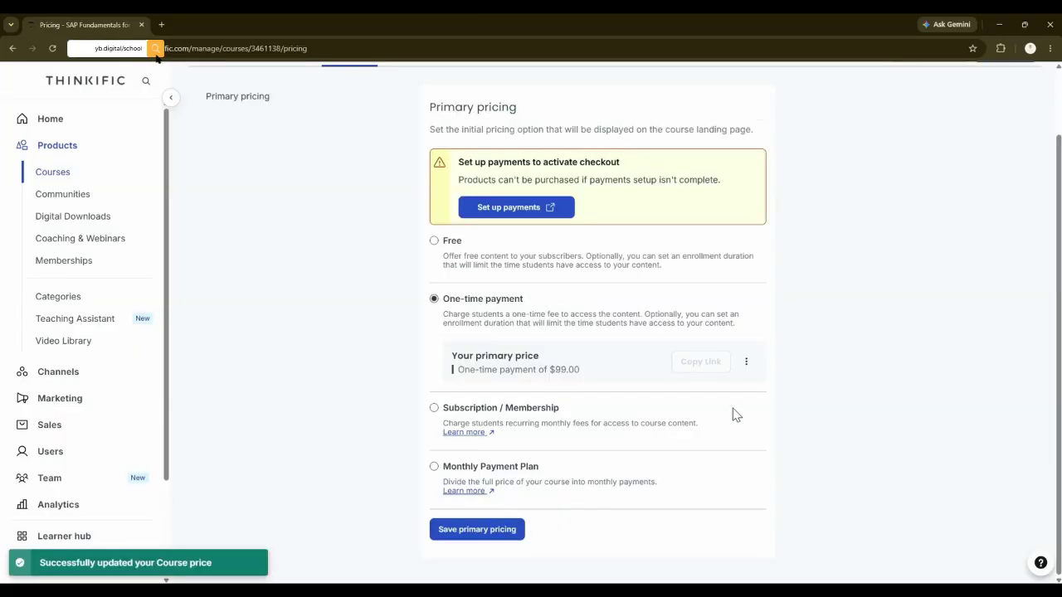
Open the course's landing page for editing and look over its sections.
scroll(501, 540, up, 2)
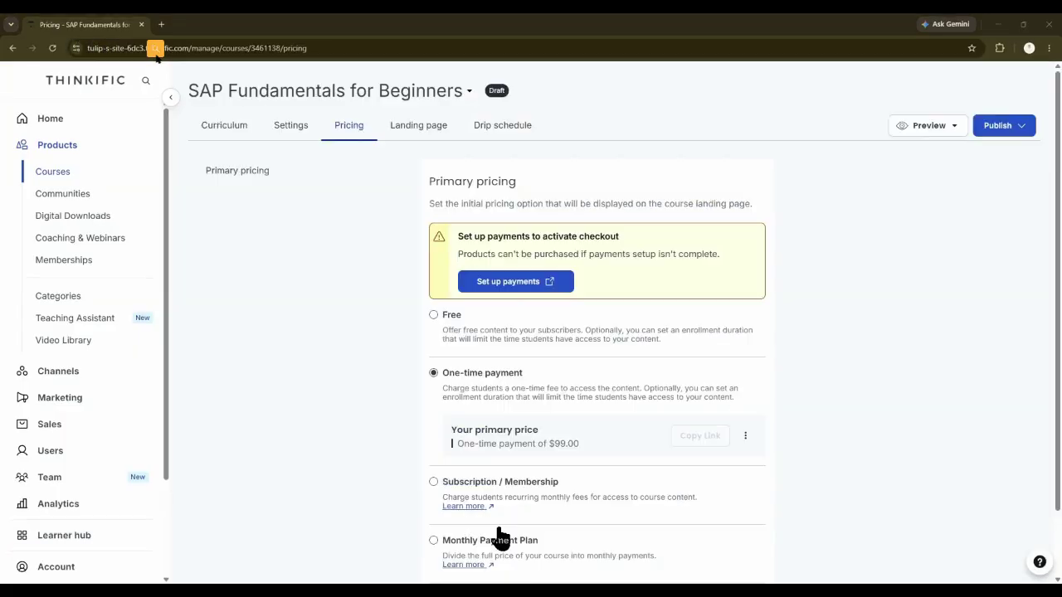
click(410, 139)
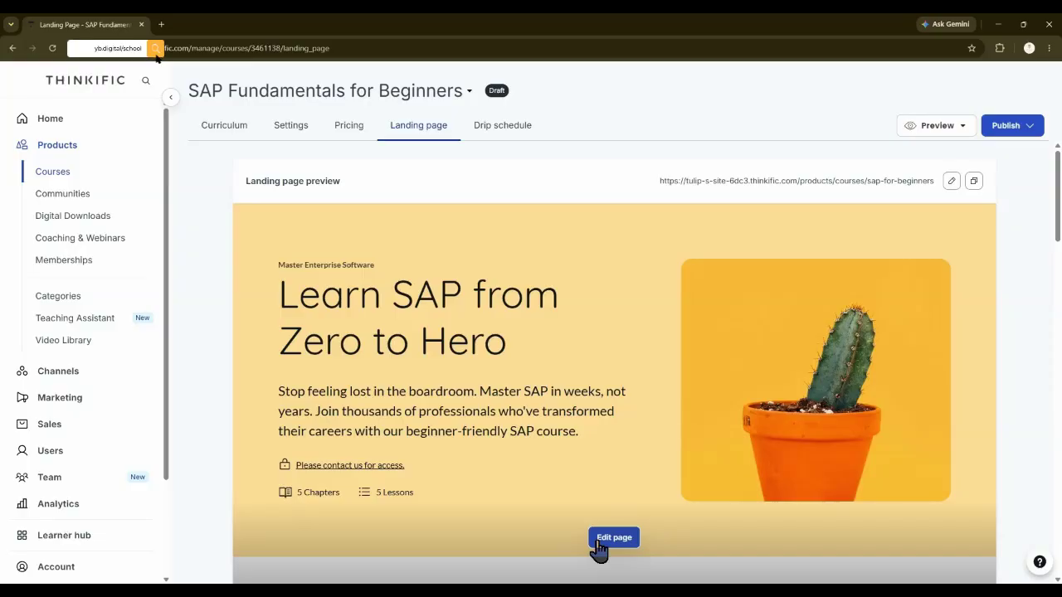
click(614, 538)
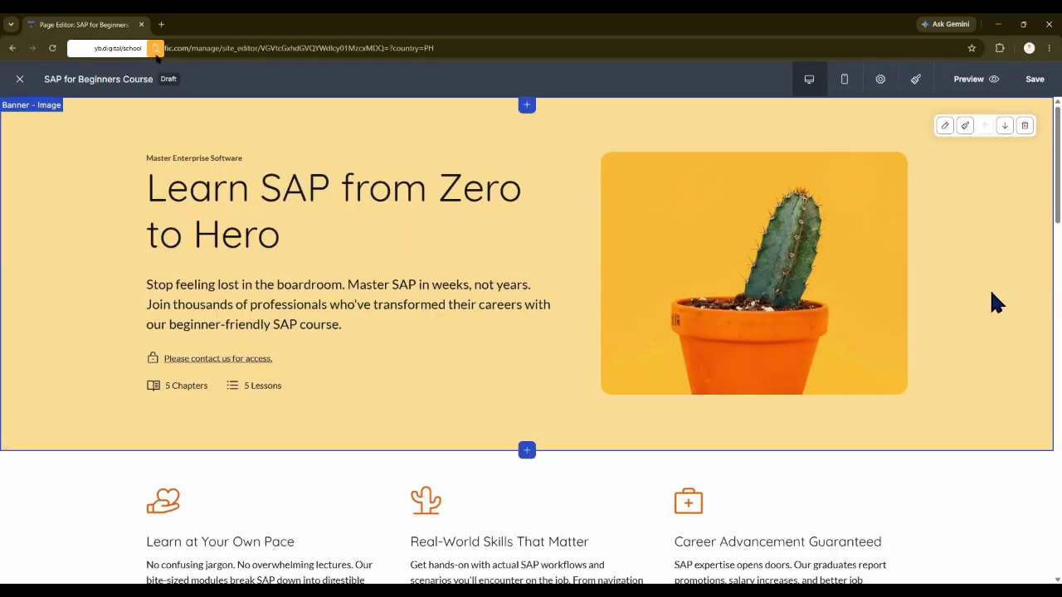
scroll(992, 293, down, 7)
scroll(989, 293, up, 7)
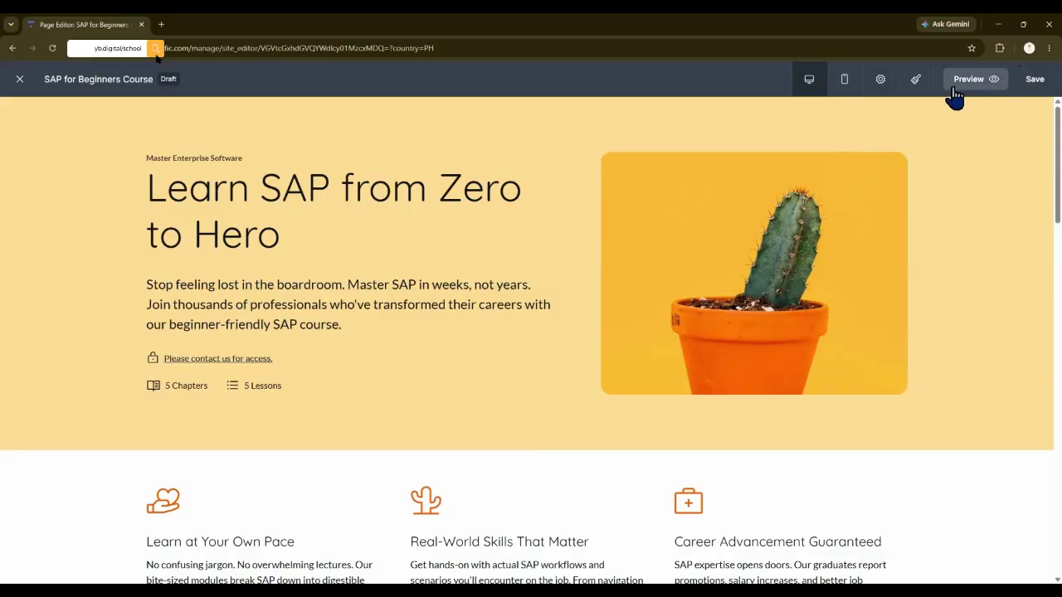
Try several designer color palettes in the landing page theme and choose the light green one with a green accent.
click(913, 78)
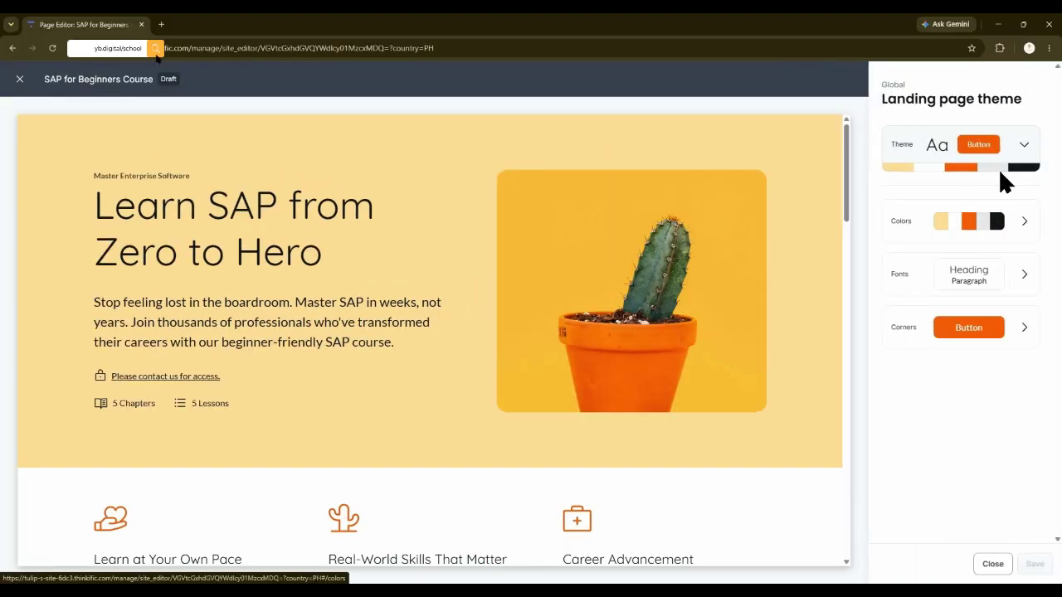
click(1032, 226)
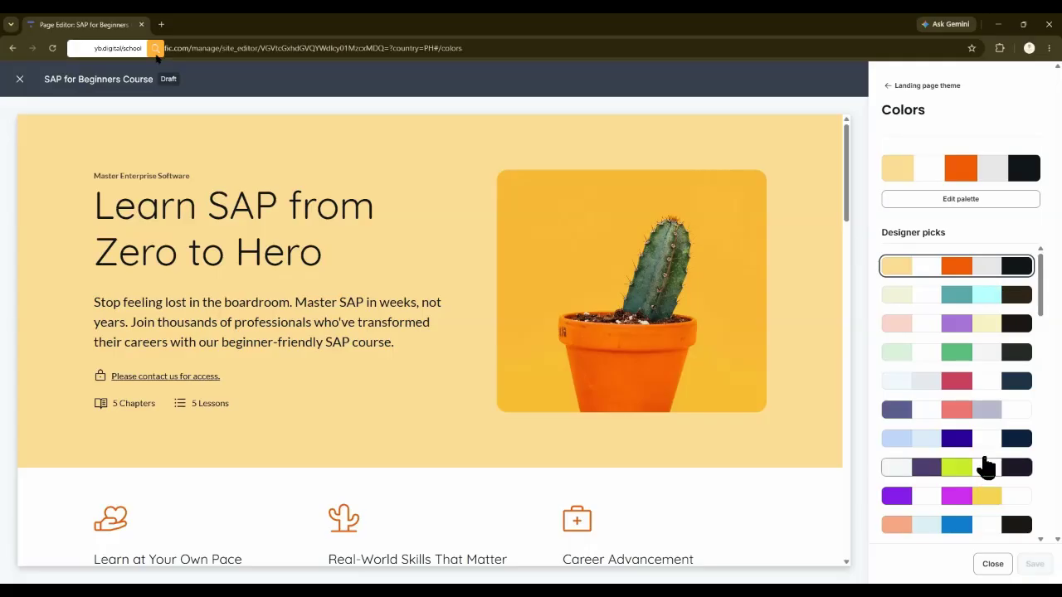
click(1001, 300)
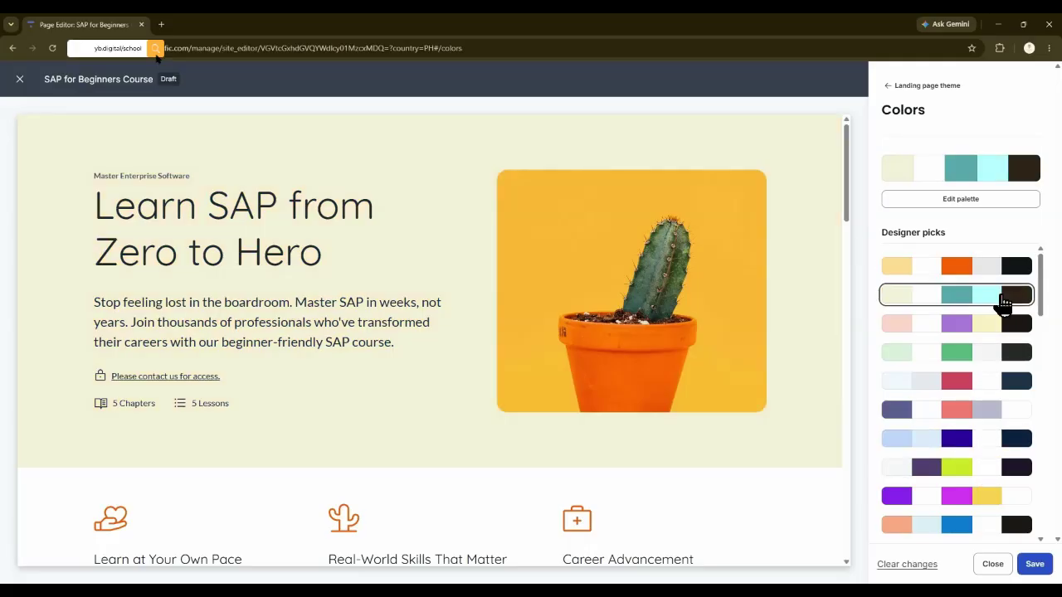
click(1009, 328)
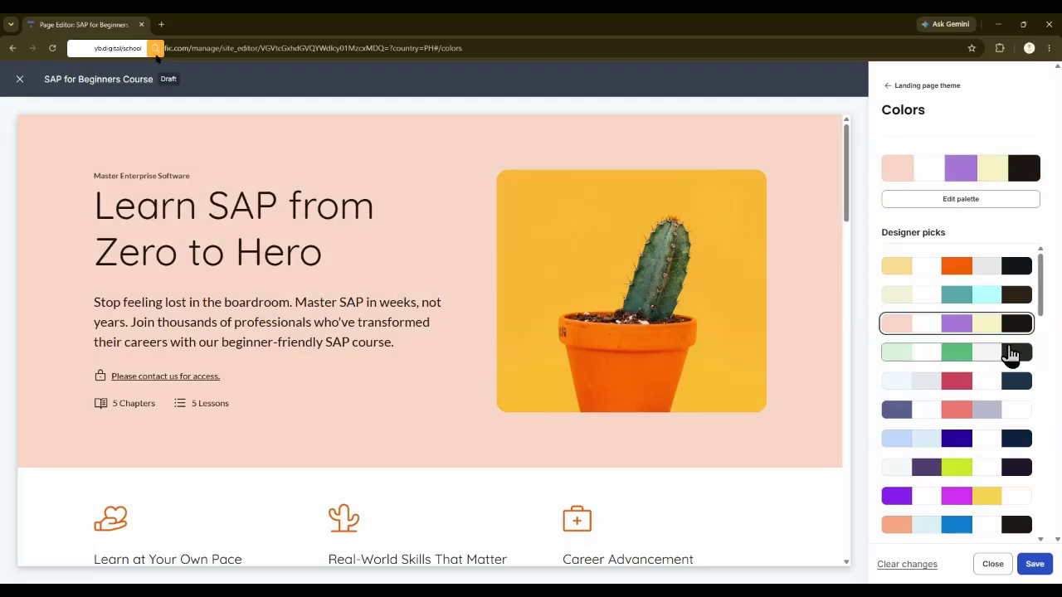
click(1012, 355)
click(1008, 384)
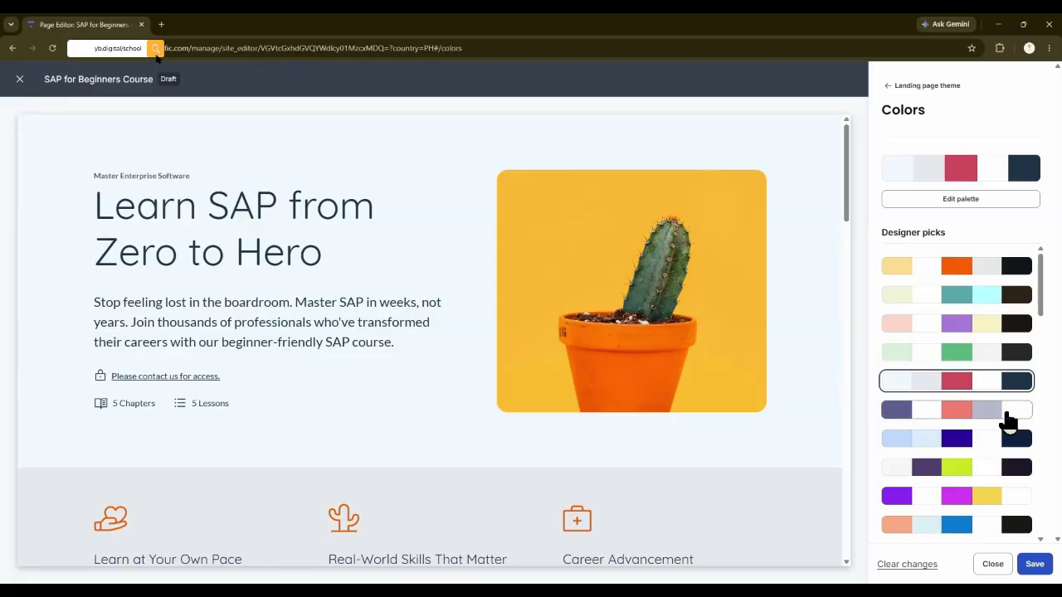
click(1007, 412)
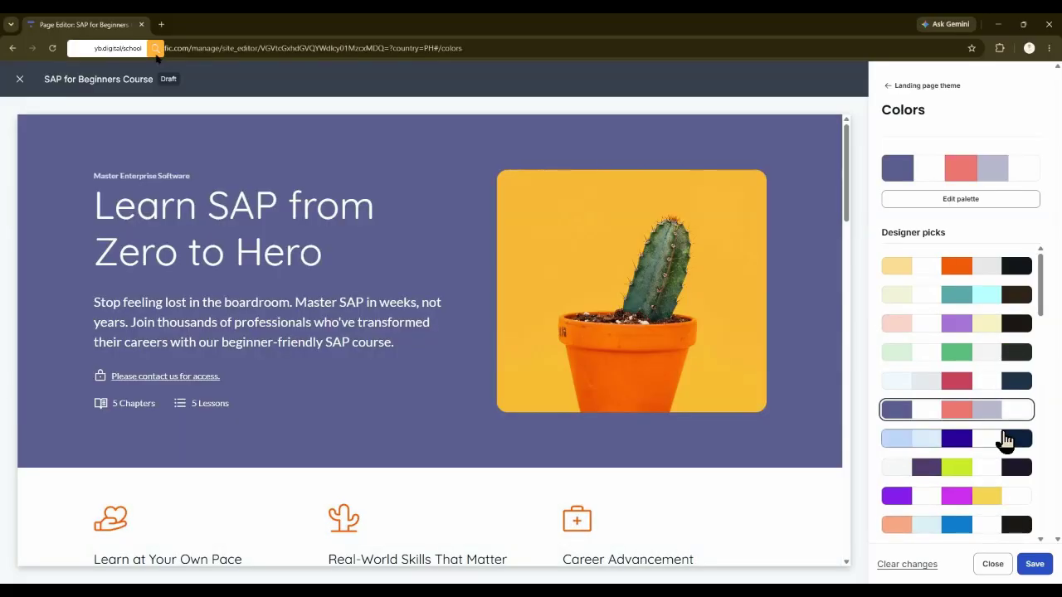
scroll(1007, 438, down, 5)
scroll(1003, 438, down, 6)
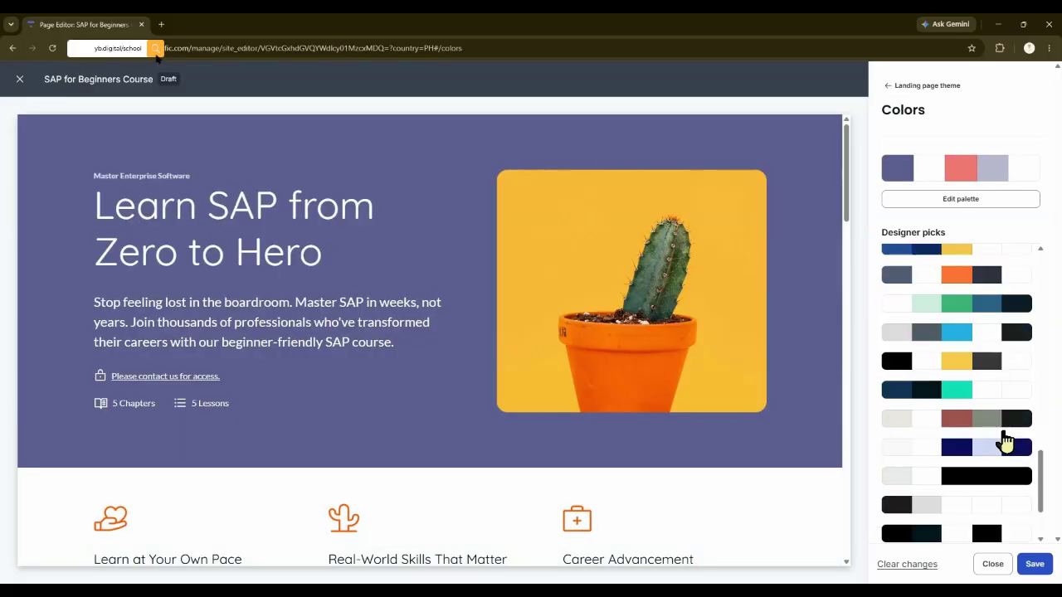
scroll(1003, 430, up, 10)
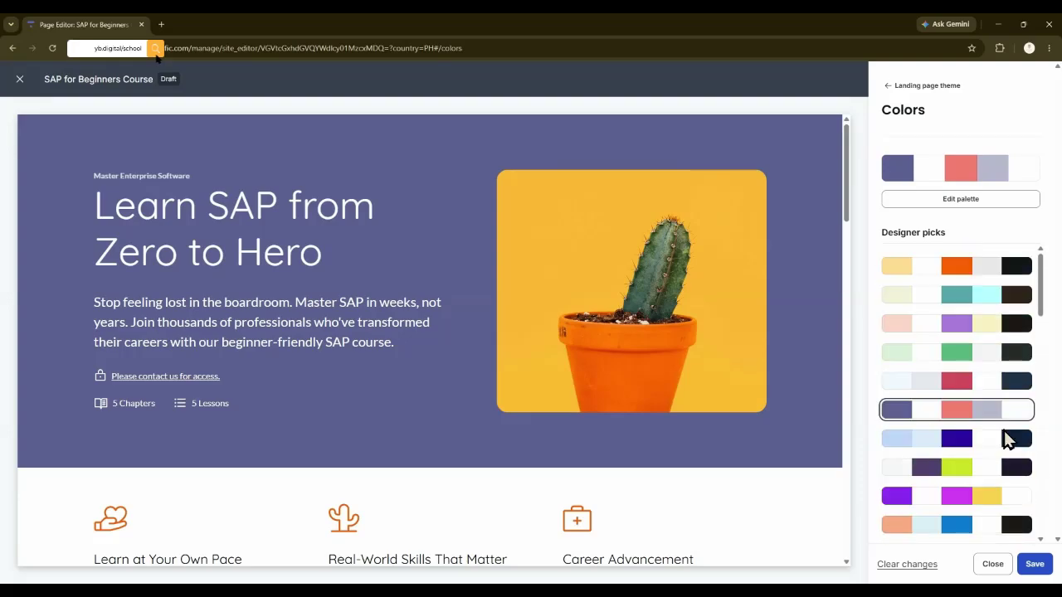
click(1009, 355)
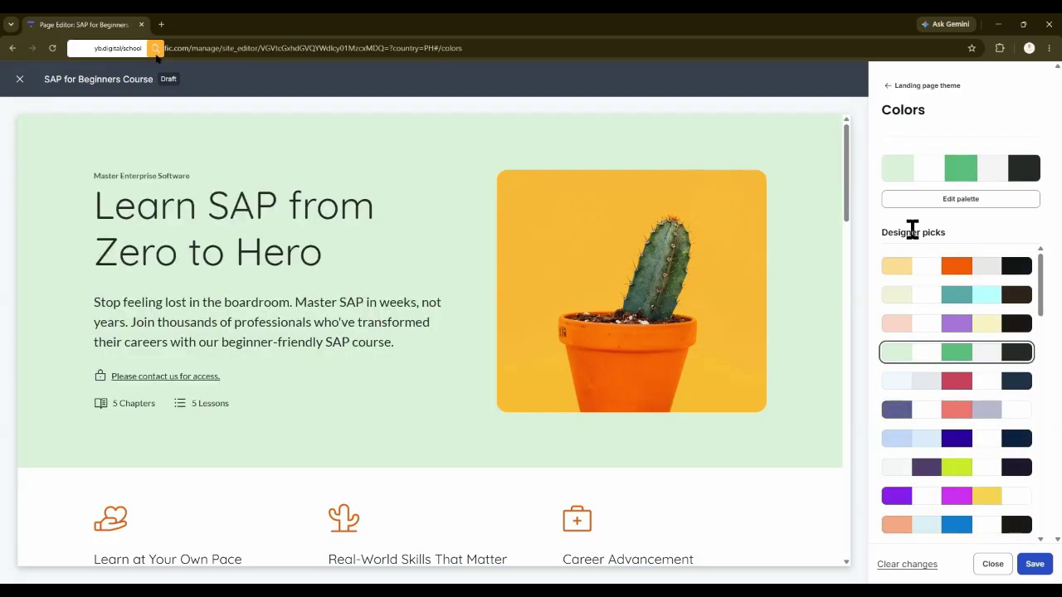
Open the landing page theme's font settings and browse the available heading fonts.
click(888, 86)
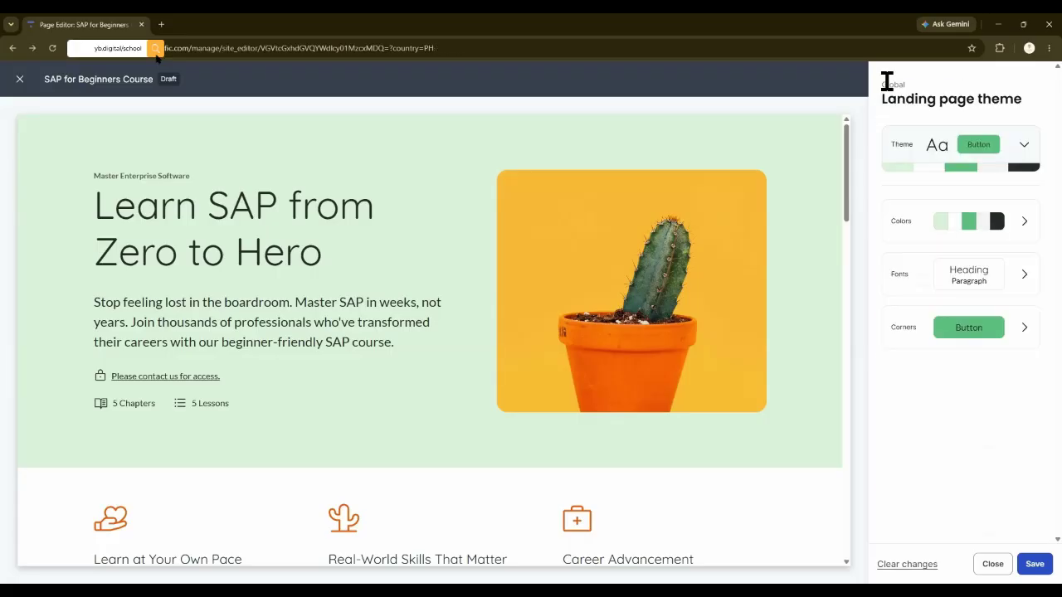
click(1023, 285)
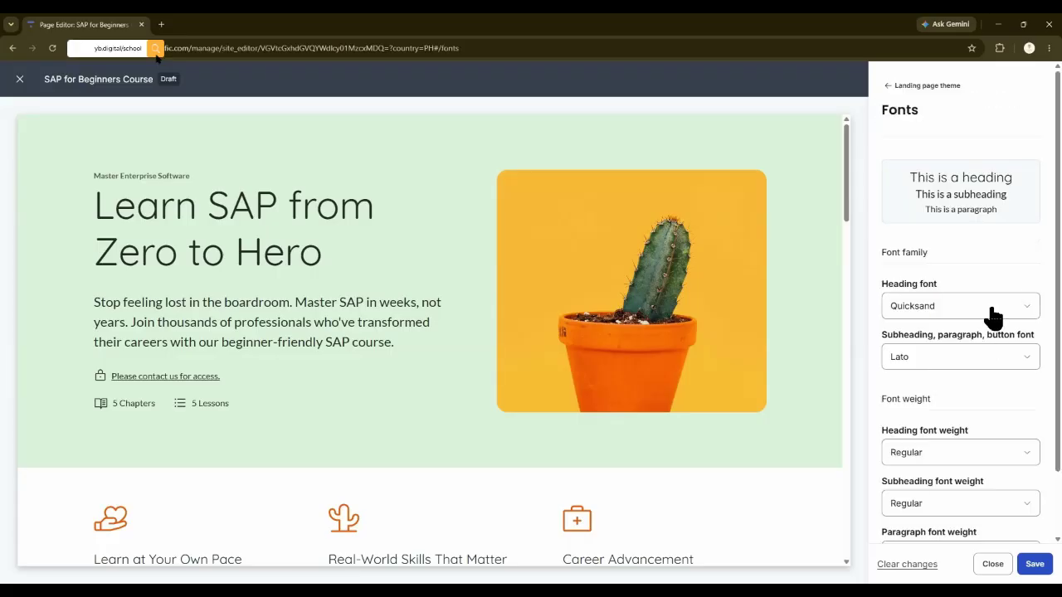
click(993, 312)
scroll(1001, 397, down, 2)
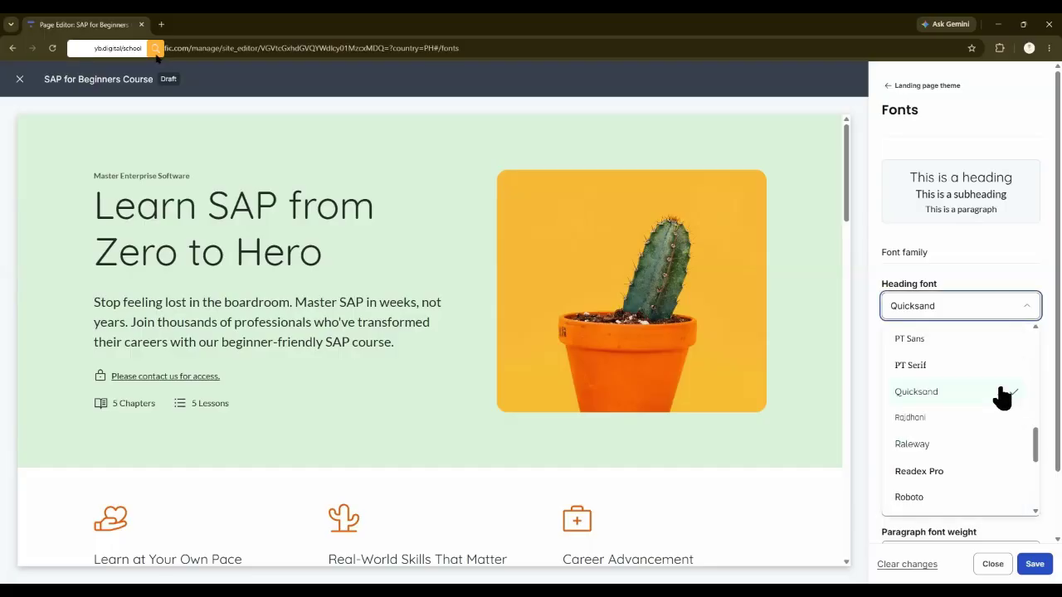
scroll(1002, 397, down, 3)
scroll(1002, 397, up, 4)
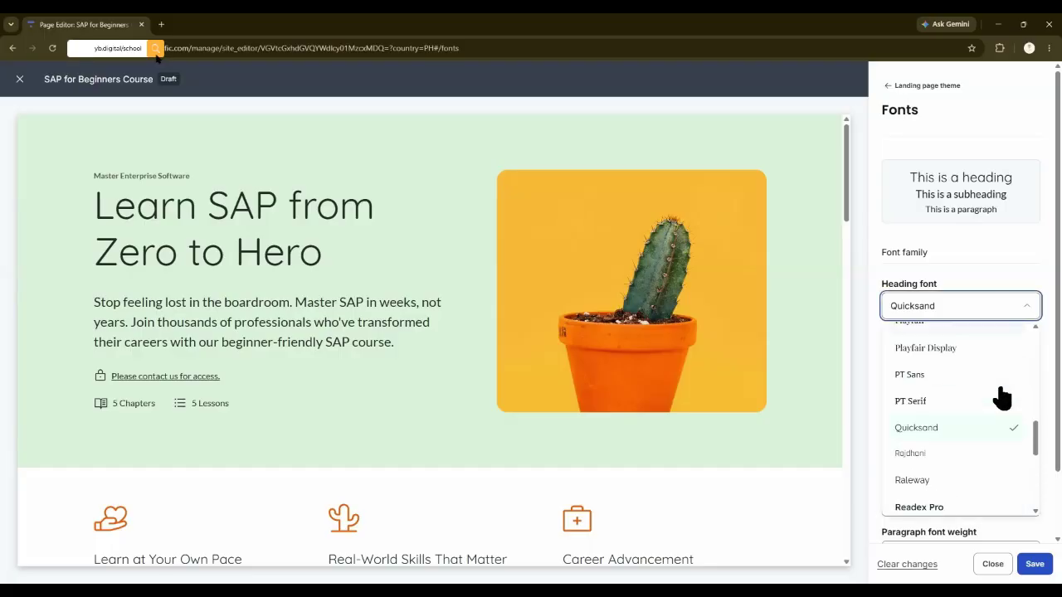
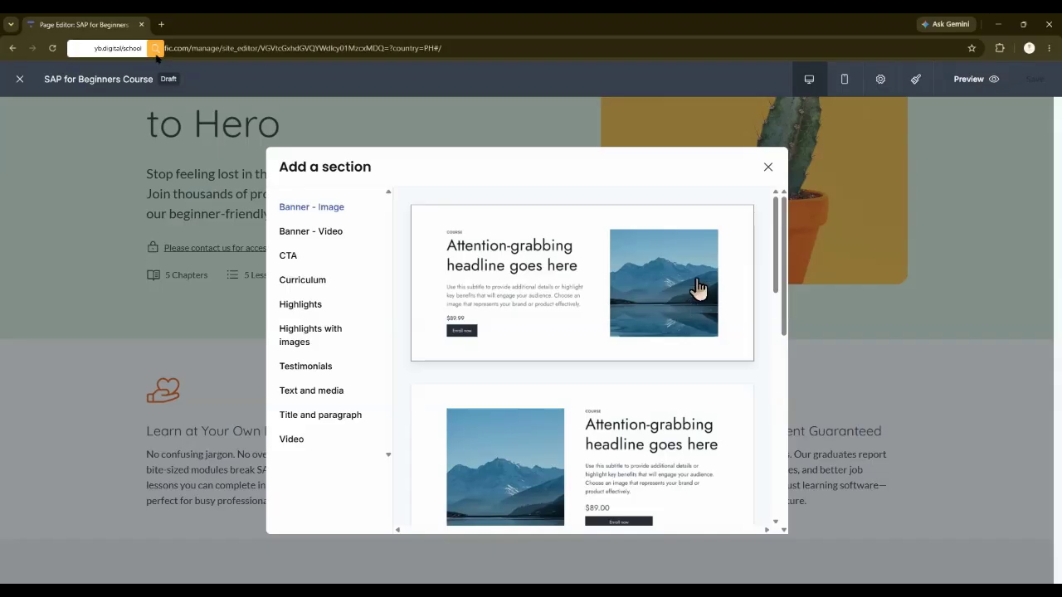
Dismiss the section picker without adding a section and check the inline text editing of the second and third highlight paragraphs.
click(769, 168)
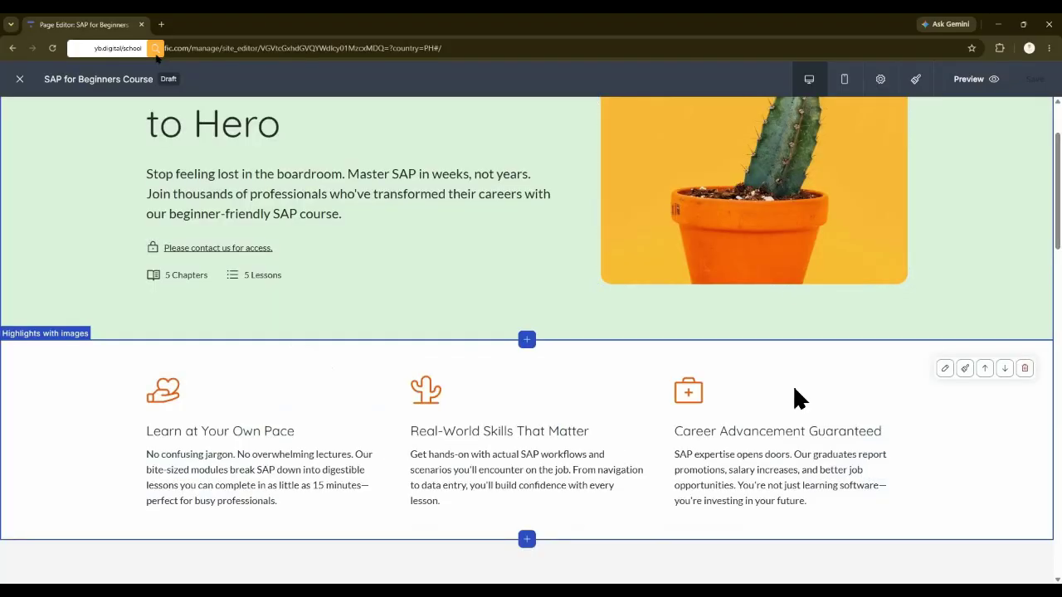
click(747, 485)
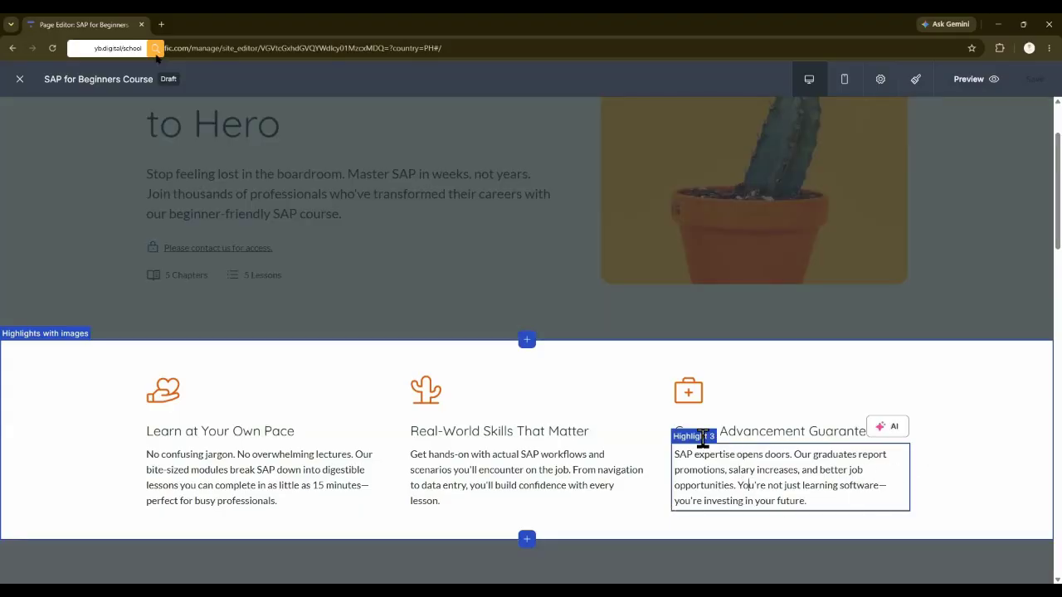
click(543, 472)
click(944, 496)
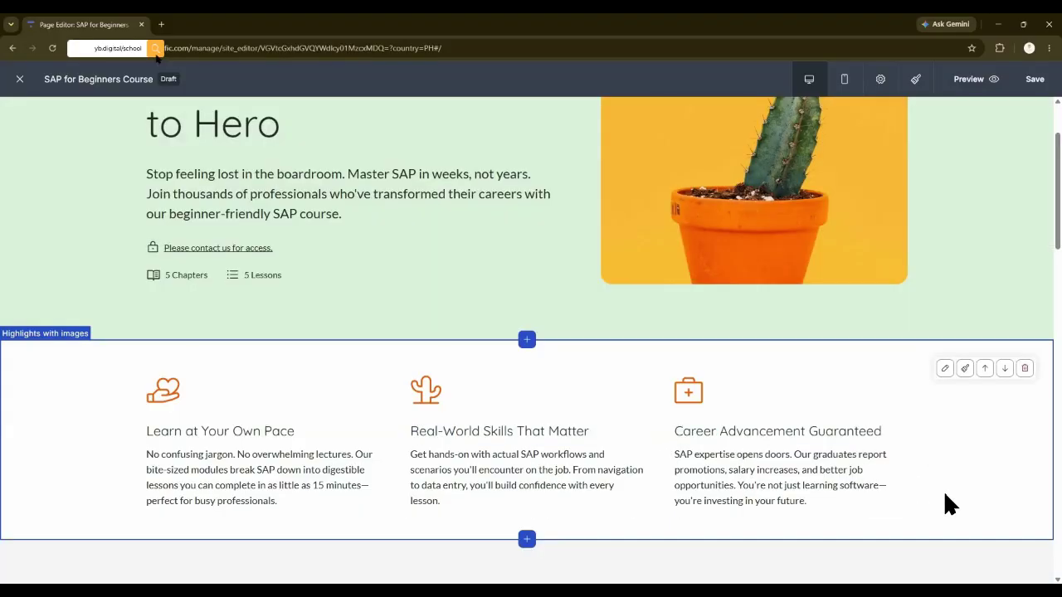
Move the Highlights with images section above the banner, and return it to its place below the banner.
click(1003, 370)
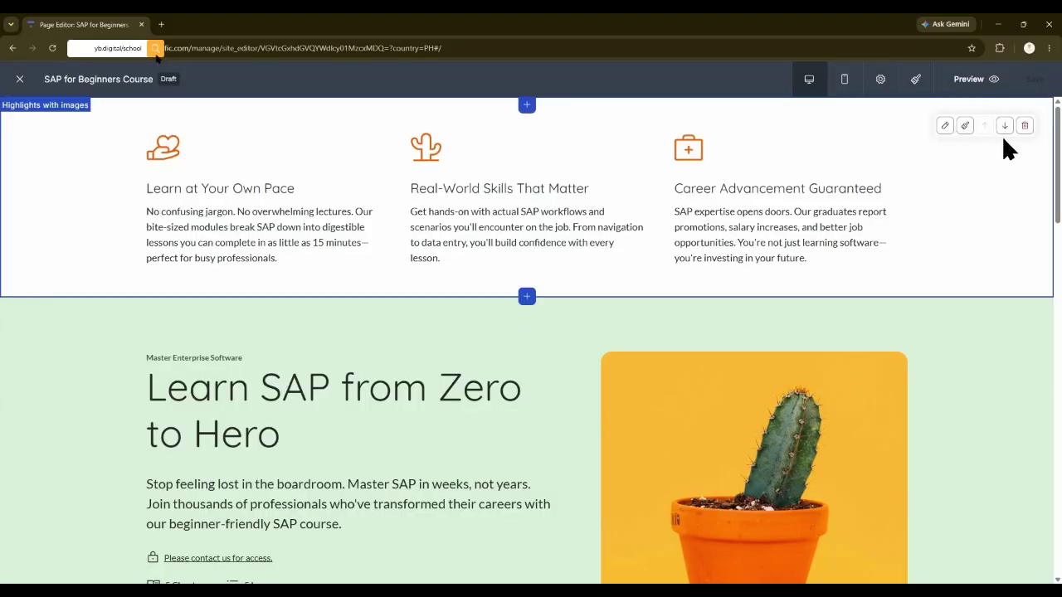
click(1004, 126)
Examine the About the Course section and its editable paragraph, leaving the text as it is.
scroll(942, 406, down, 5)
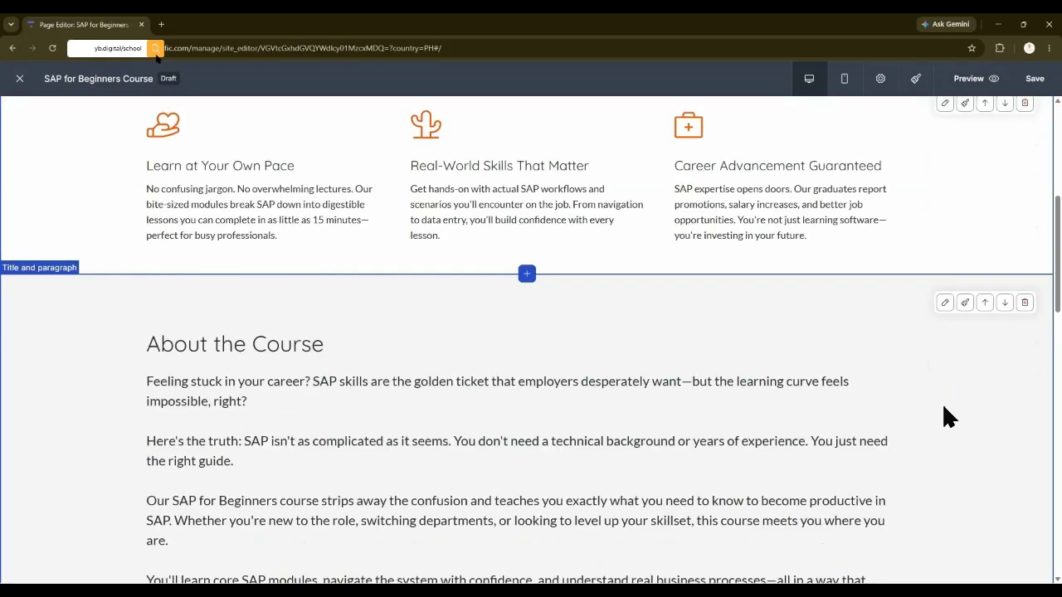
scroll(943, 407, up, 2)
scroll(946, 398, down, 1)
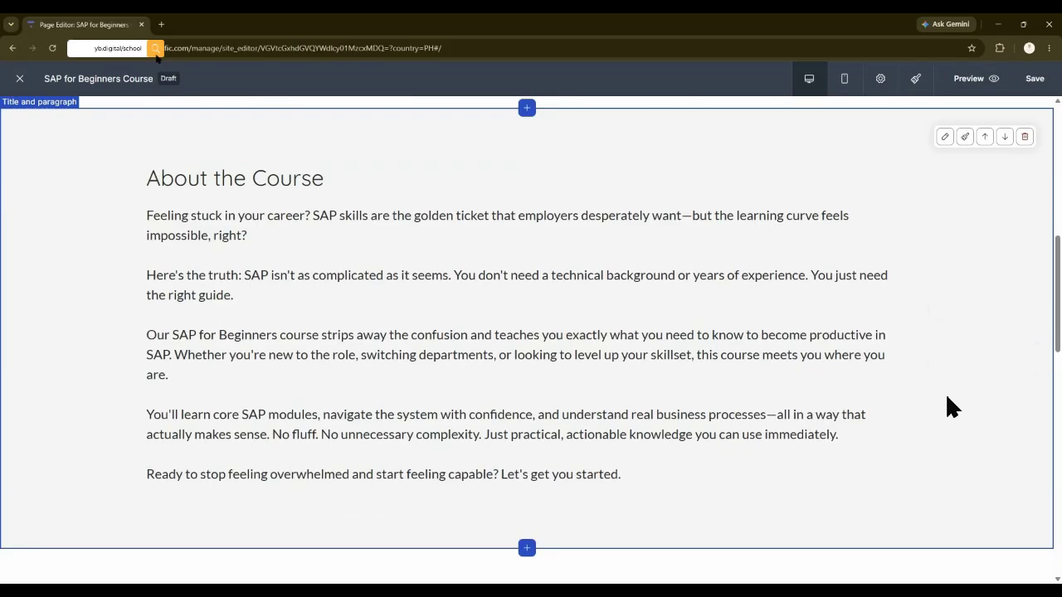
click(783, 403)
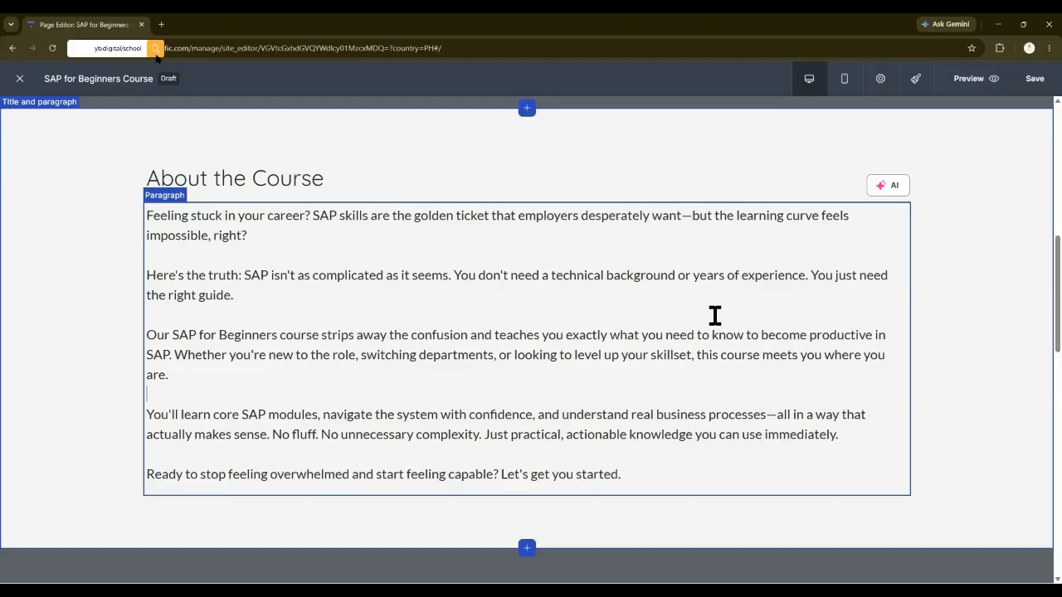
click(986, 380)
Review the instructor, curriculum and call-to-action sections of the landing page and return to the banner.
scroll(985, 380, down, 5)
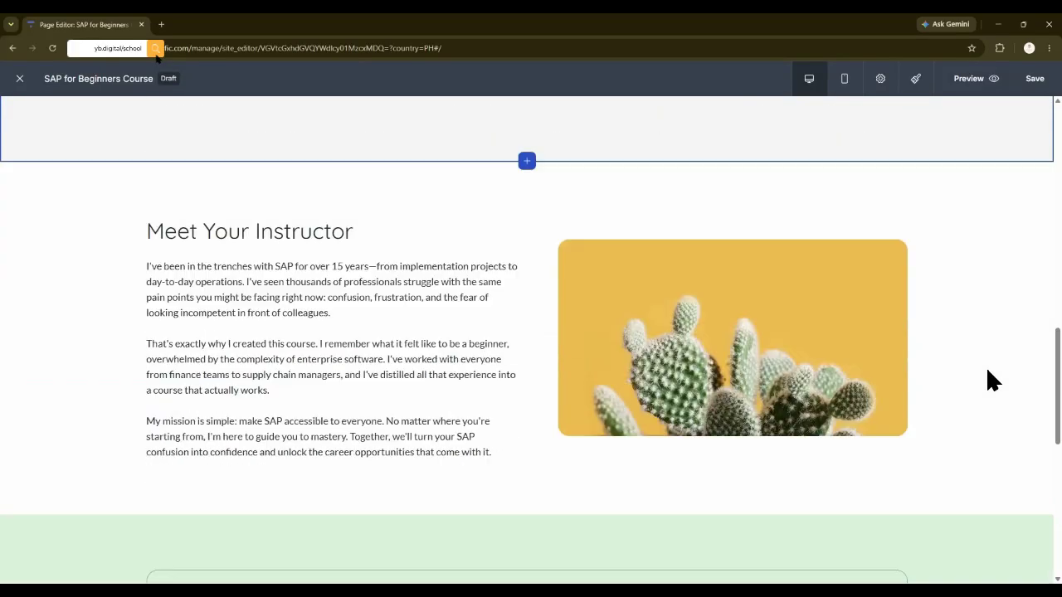
scroll(988, 371, down, 3)
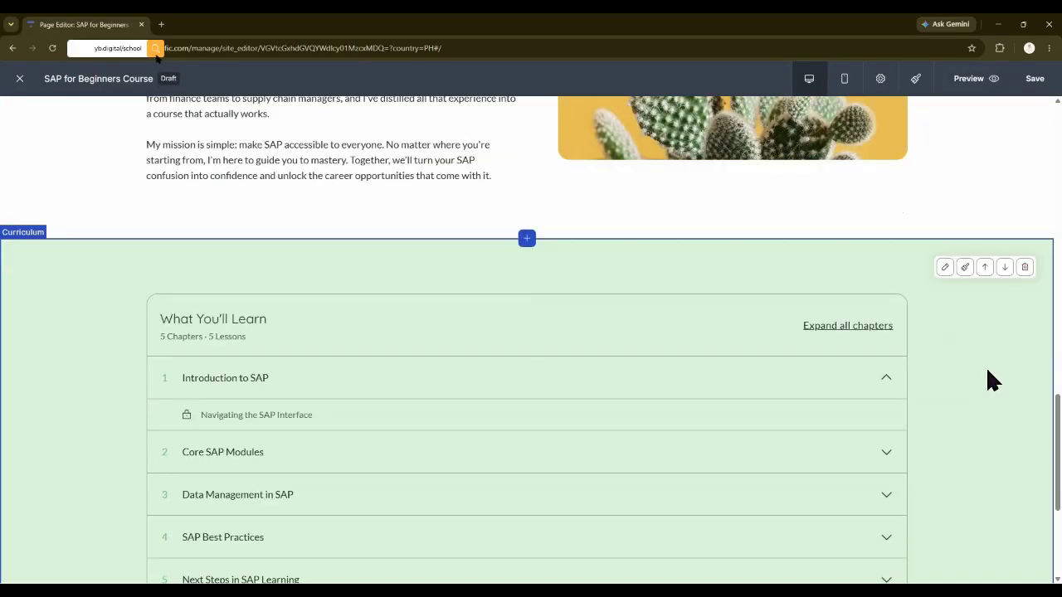
scroll(987, 372, down, 1)
scroll(987, 371, down, 2)
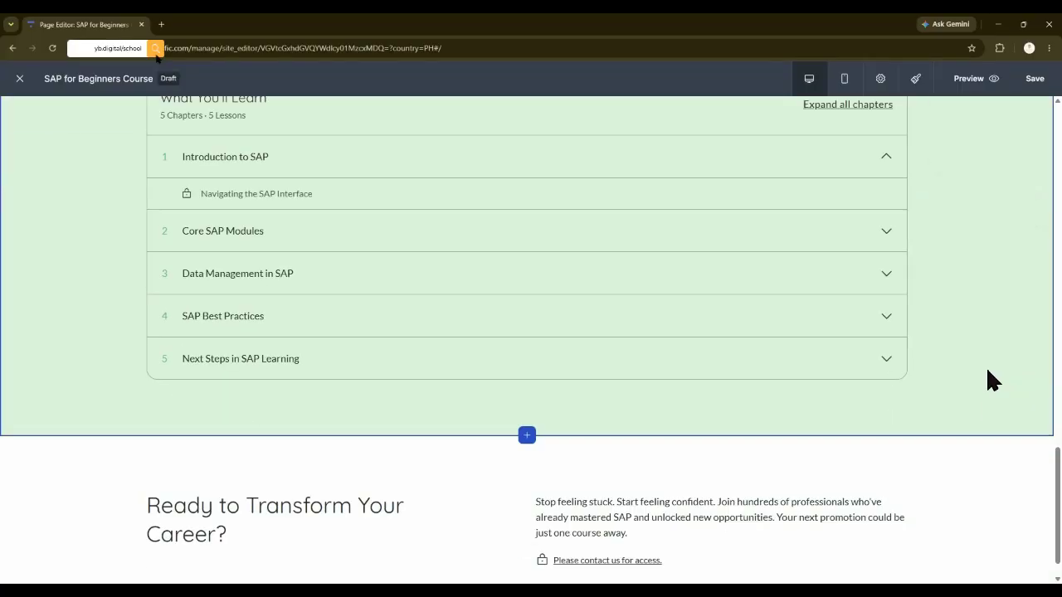
scroll(991, 379, down, 1)
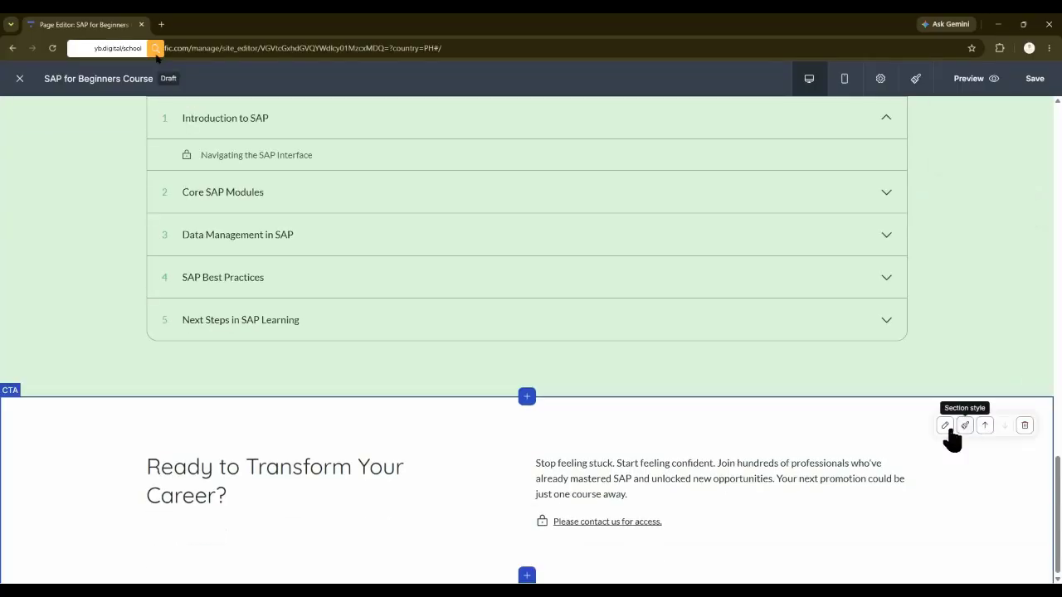
scroll(946, 431, up, 5)
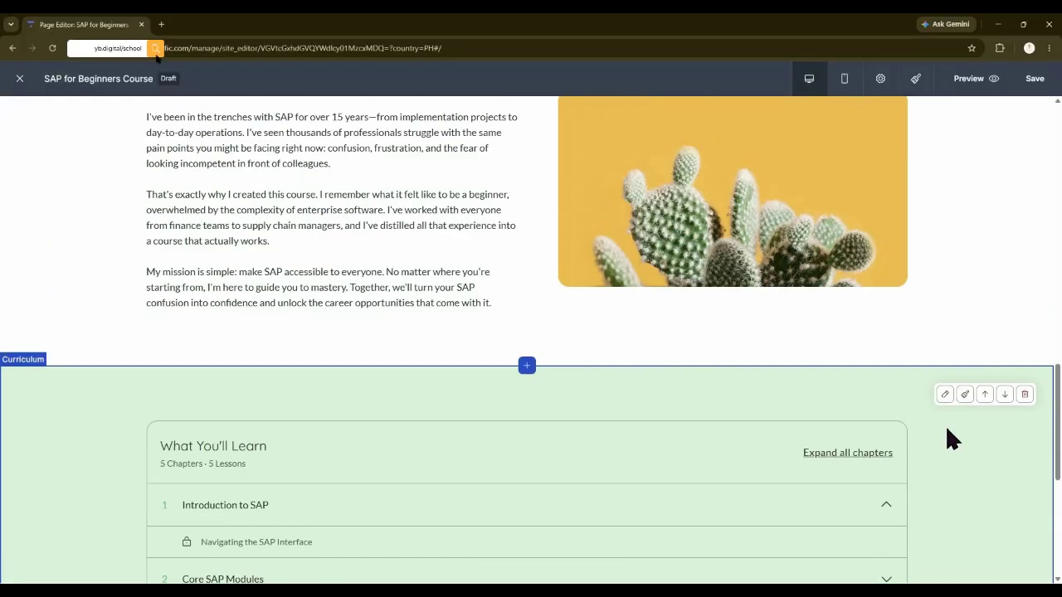
scroll(946, 428, up, 1)
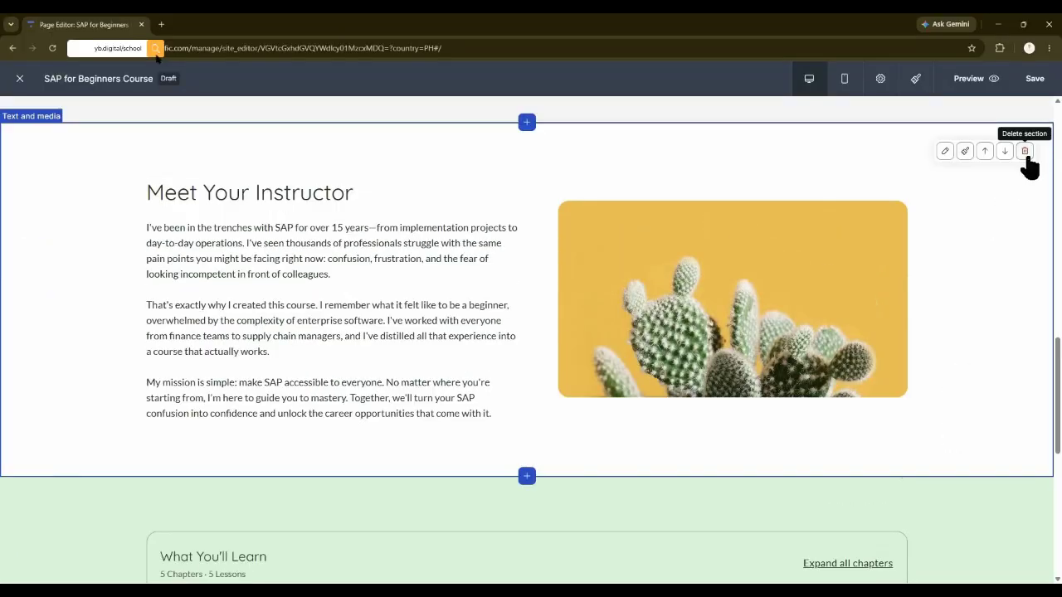
scroll(1021, 293, up, 2)
scroll(1022, 294, up, 2)
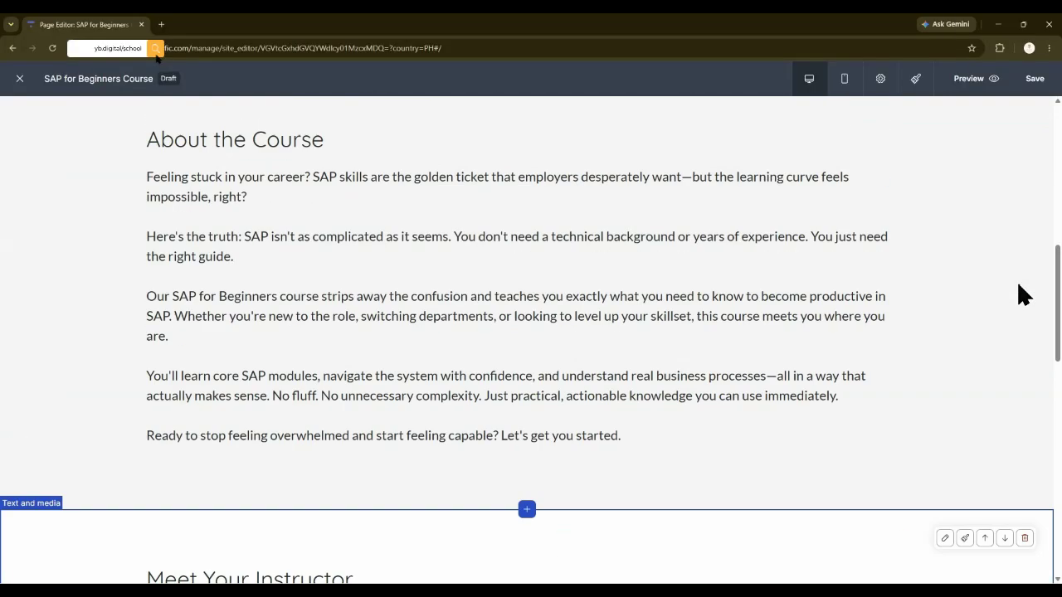
scroll(1023, 294, up, 4)
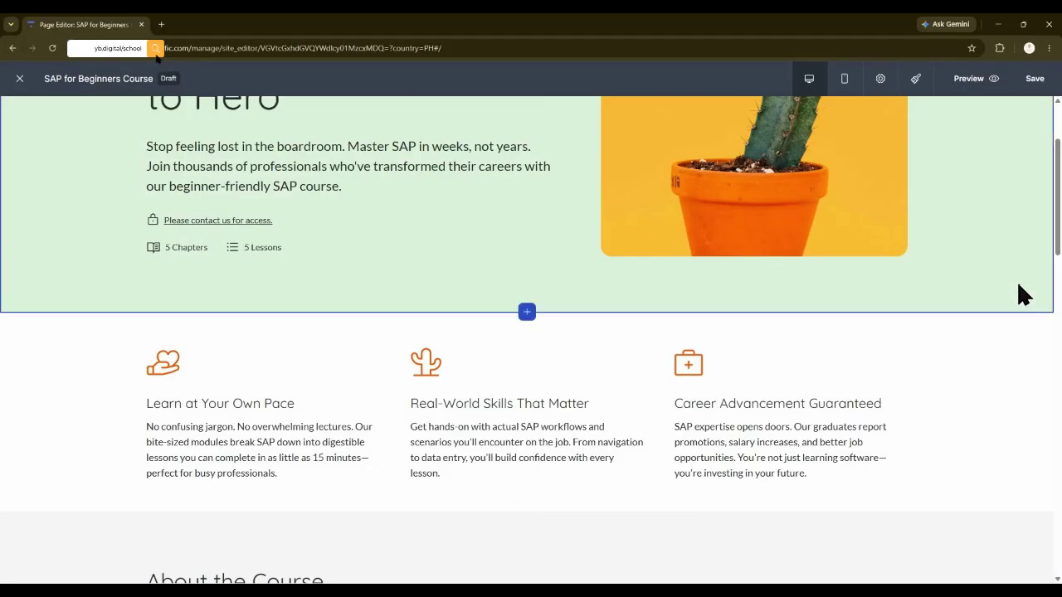
scroll(1023, 303, up, 2)
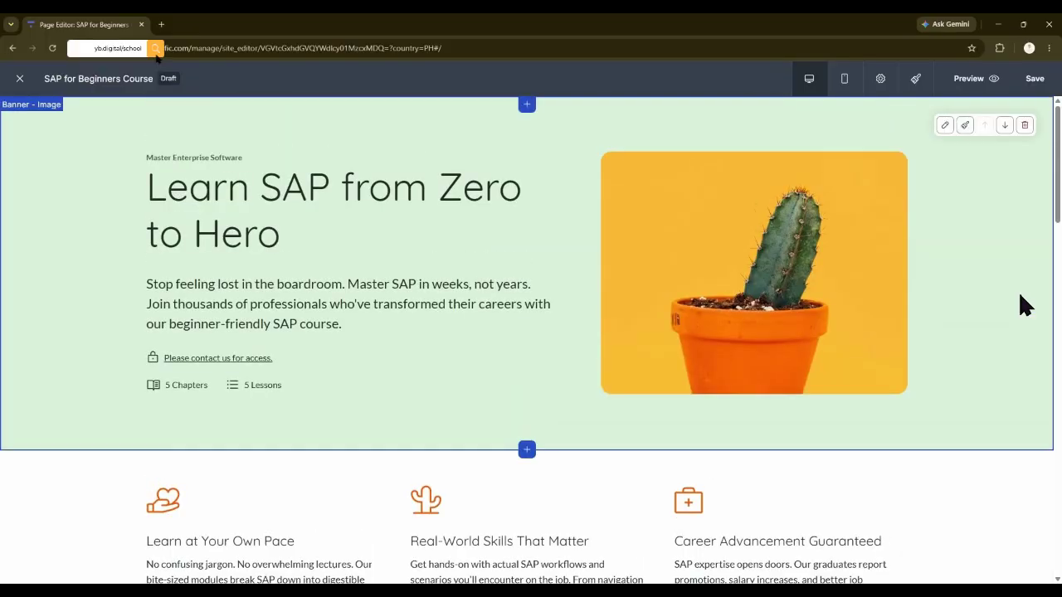
Check the landing page's mobile layout from the banner through the About the Course section, and return to the desktop layout.
click(844, 79)
scroll(576, 422, down, 5)
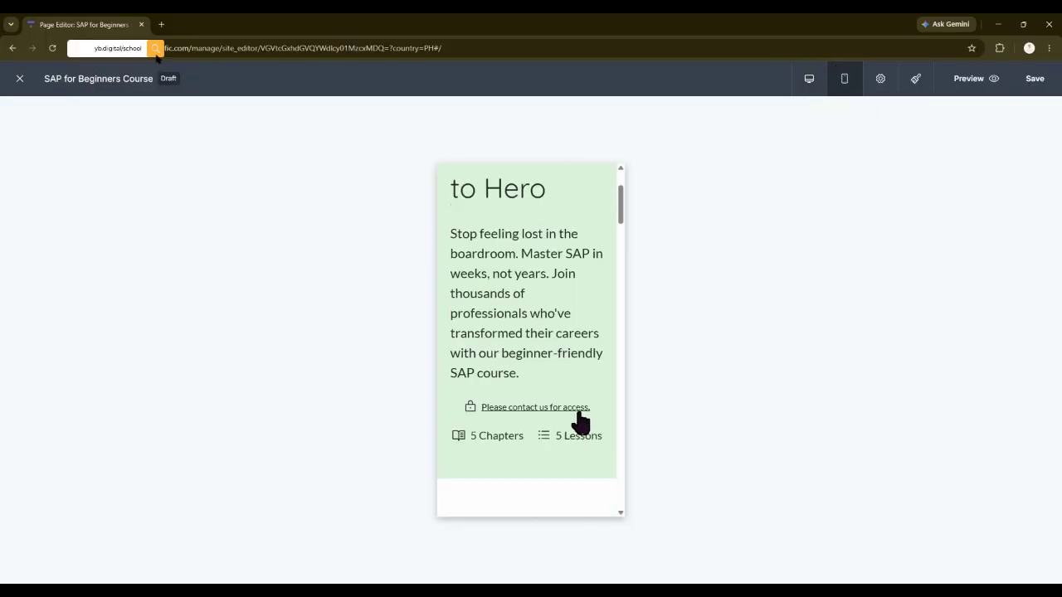
scroll(581, 423, down, 10)
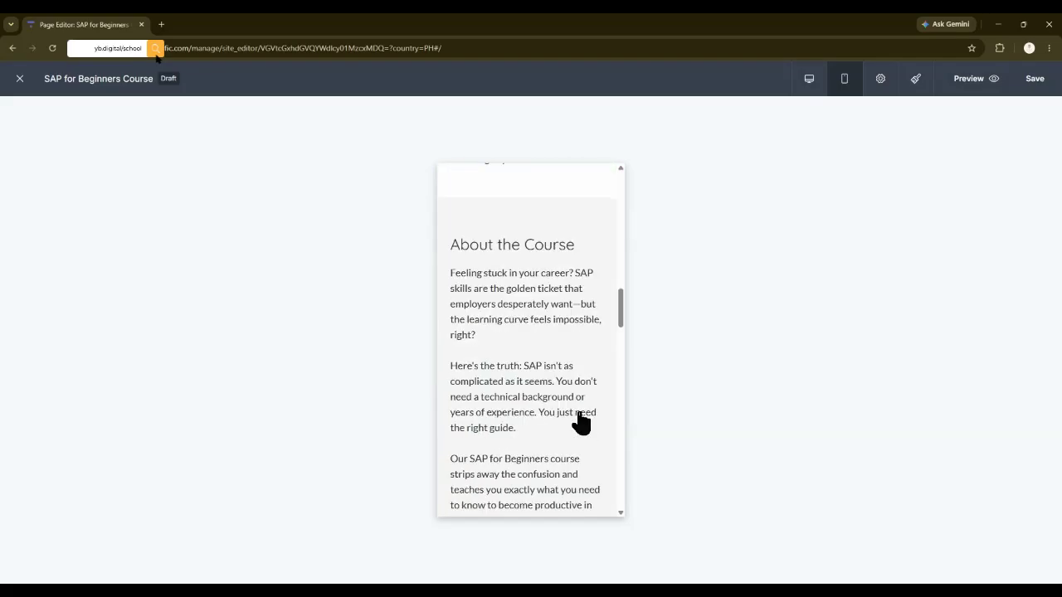
scroll(580, 423, up, 12)
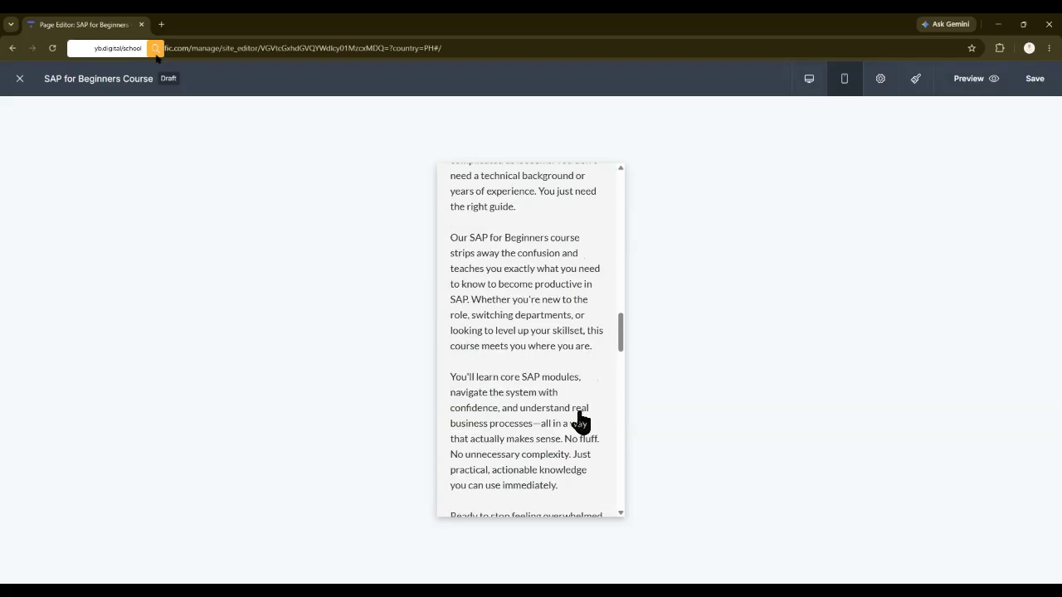
scroll(581, 424, up, 3)
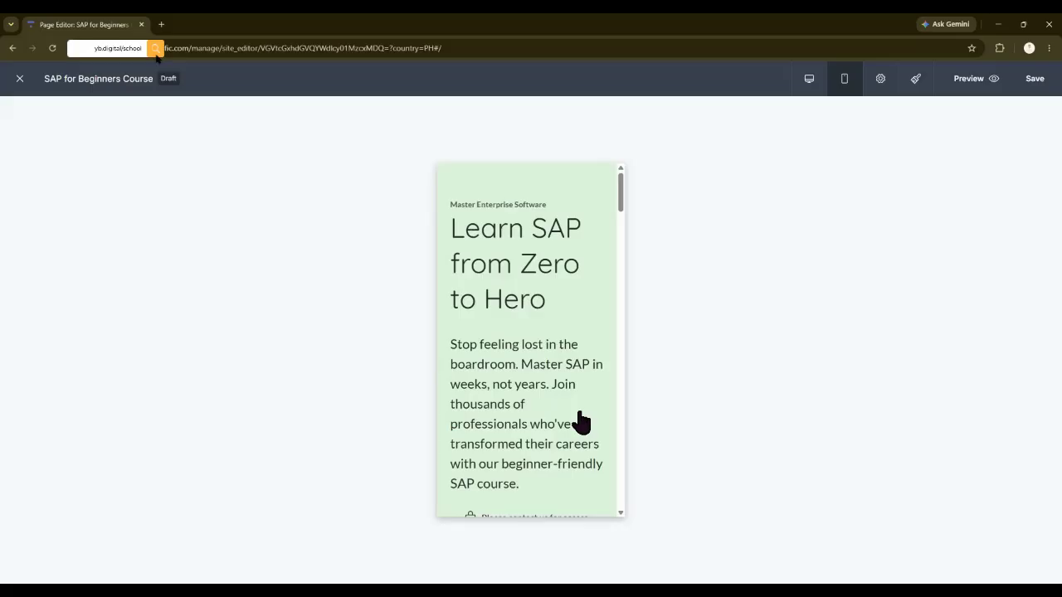
click(808, 83)
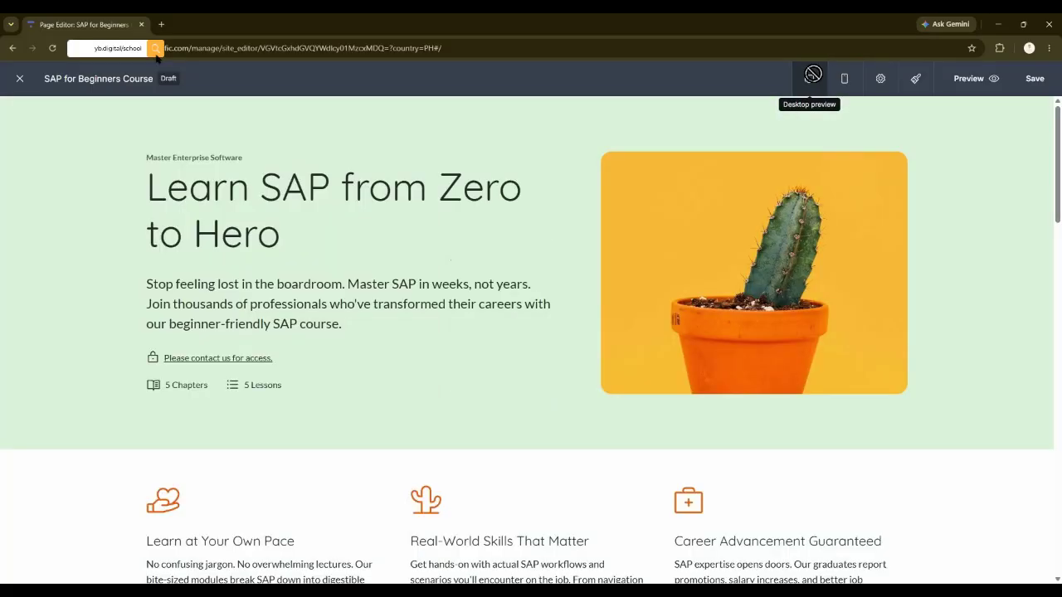
Open the landing page preview, look through all its sections, and return to the page editor.
click(996, 81)
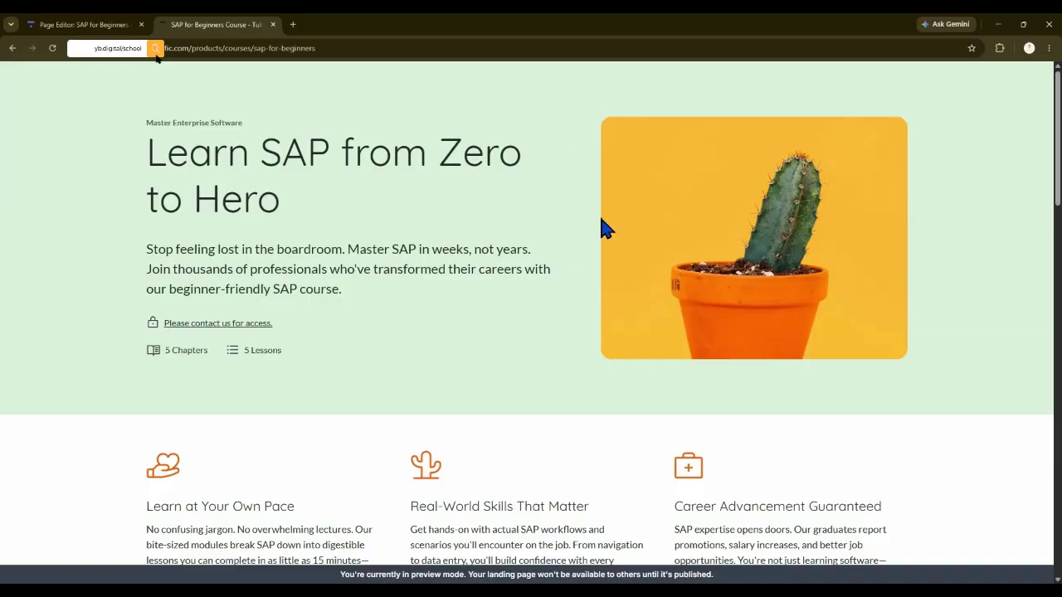
scroll(824, 237, down, 10)
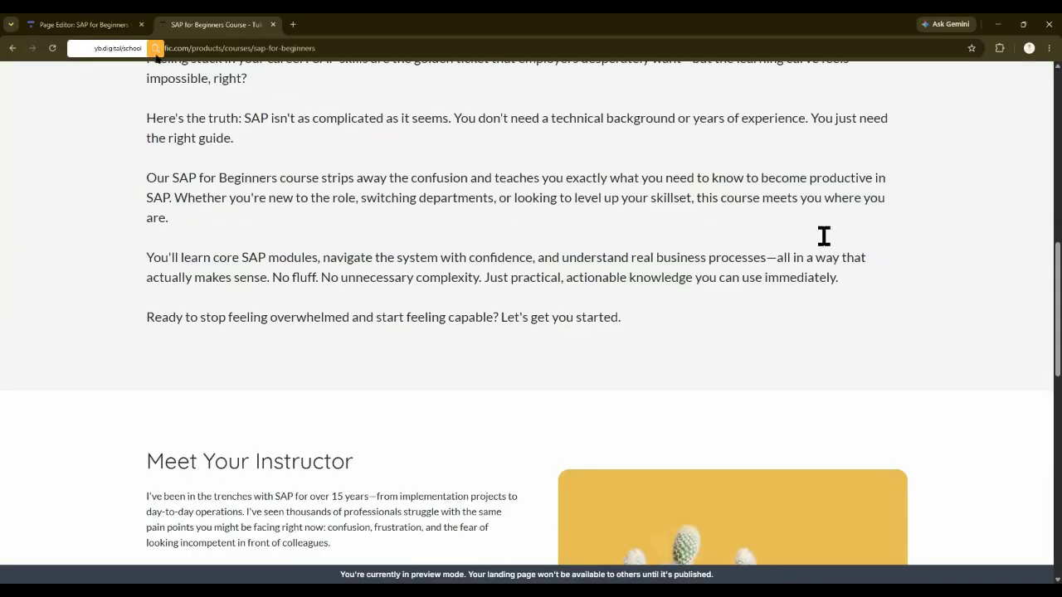
scroll(824, 236, down, 6)
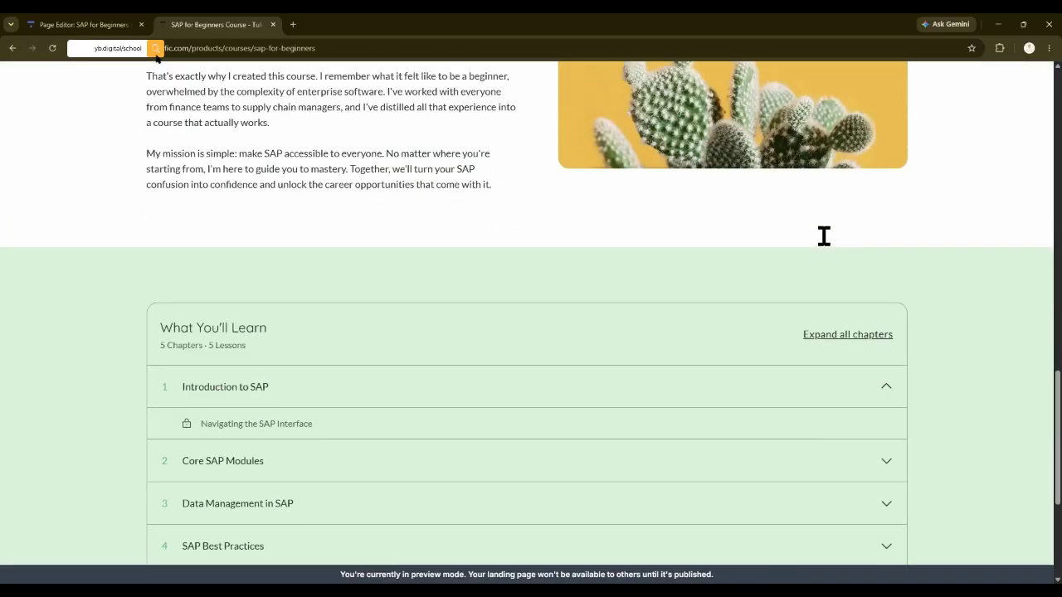
scroll(824, 237, down, 3)
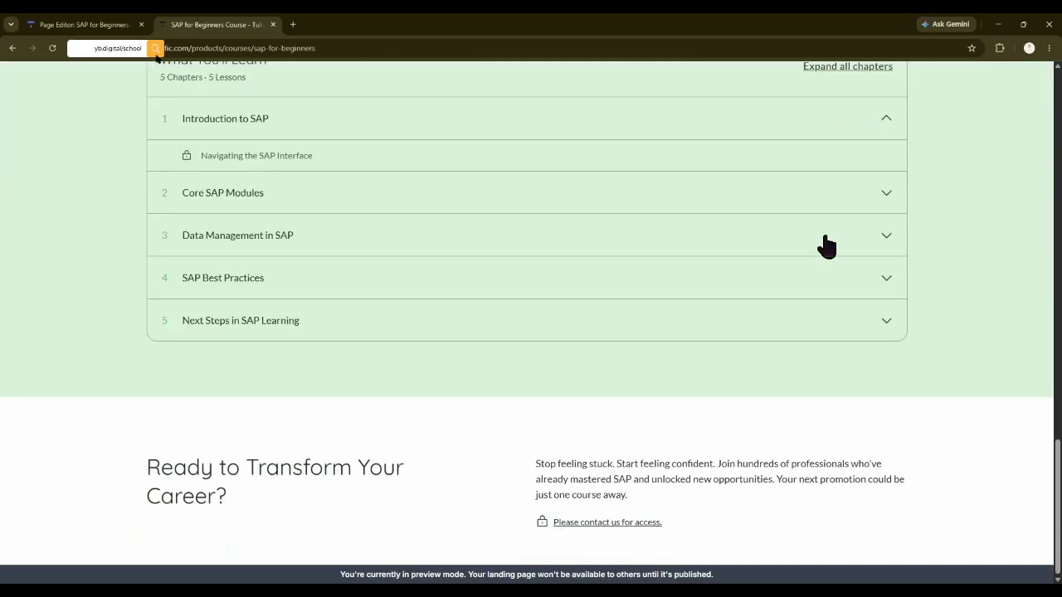
scroll(826, 246, up, 18)
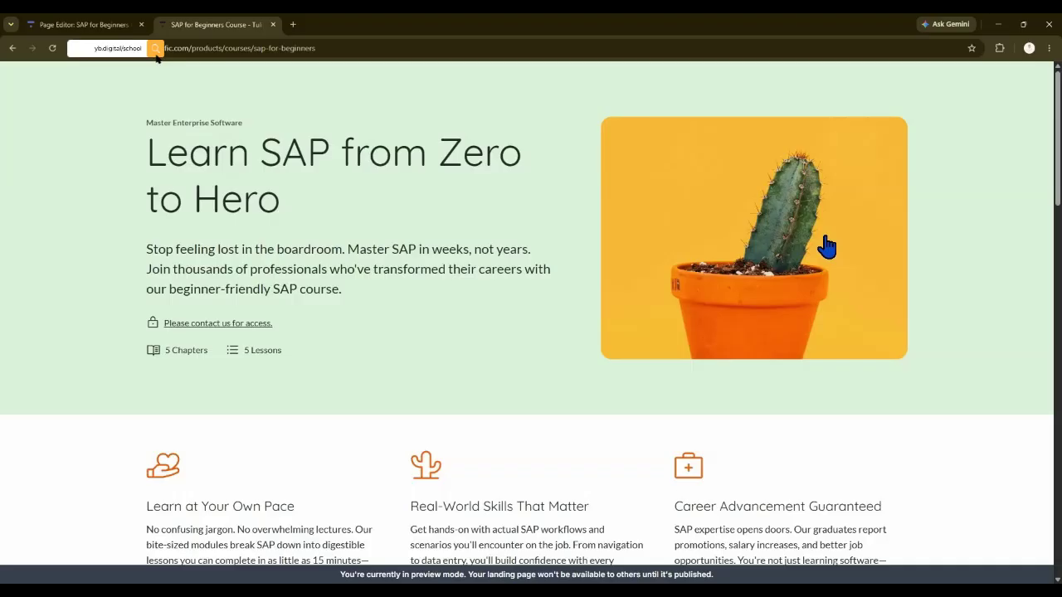
click(12, 48)
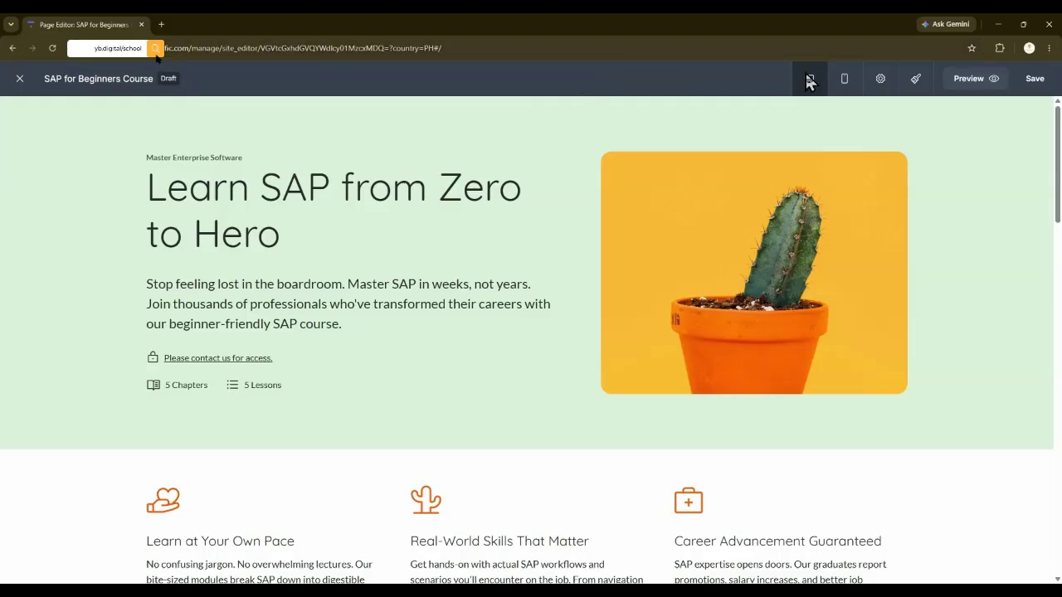
Save the landing page and leave the page editor for the course's landing page overview.
click(1029, 87)
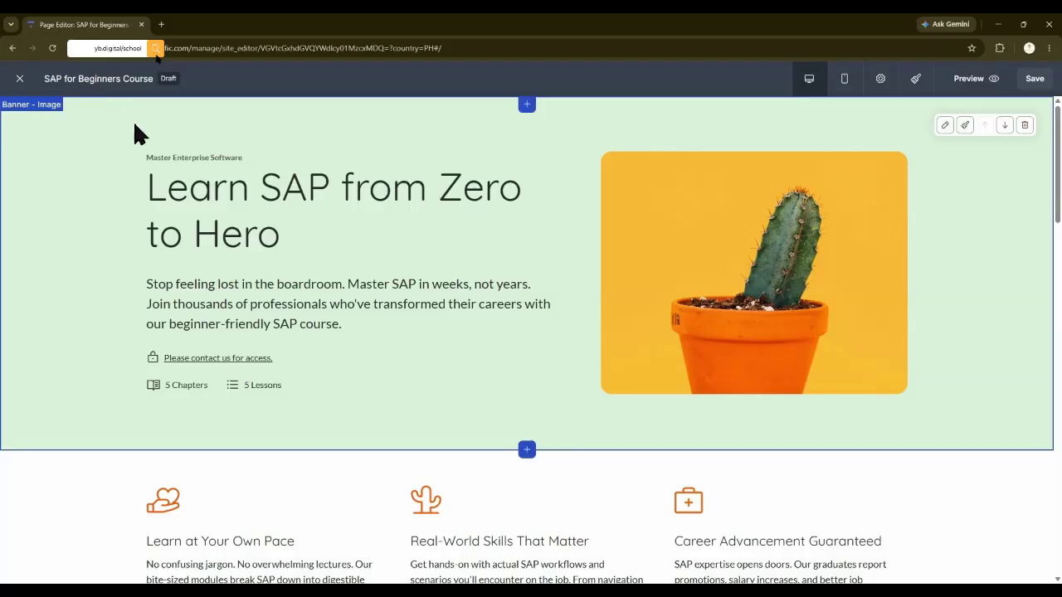
click(30, 82)
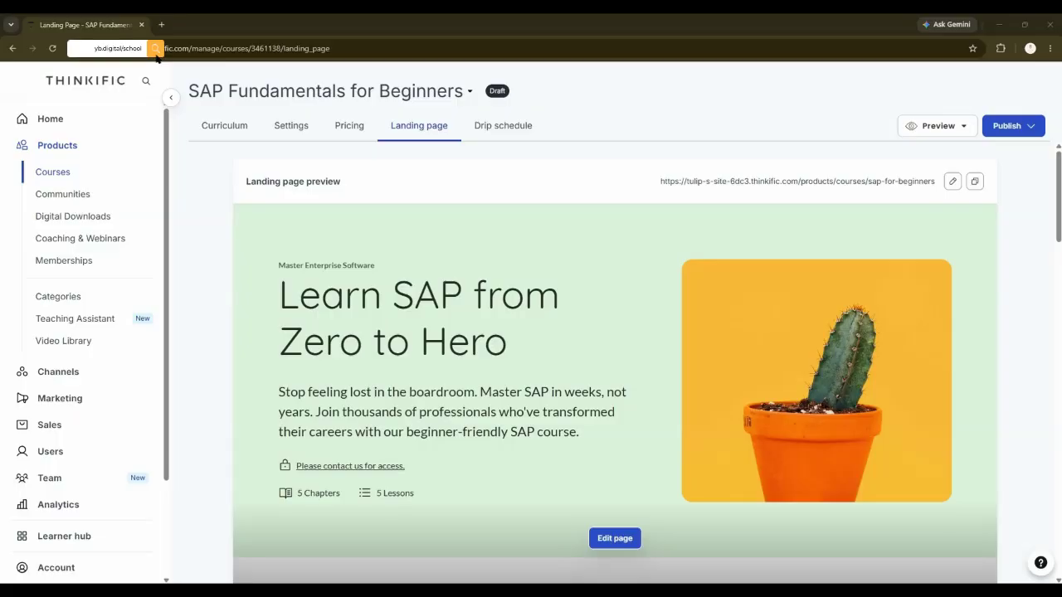
click(659, 15)
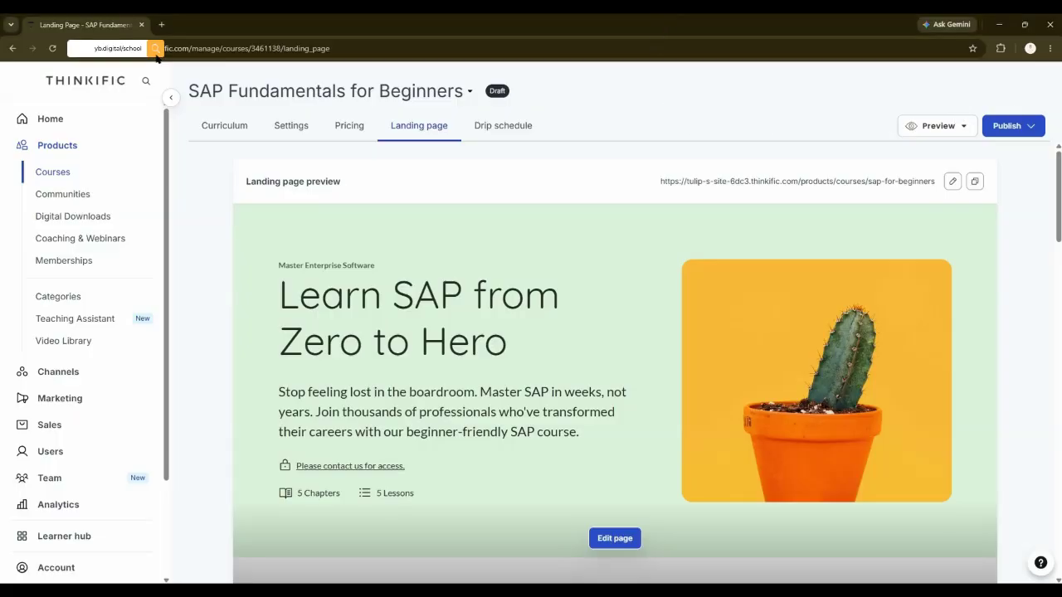
Try to publish the SAP Fundamentals for Beginners course immediately, and proceed to the payment provider setup.
click(1008, 129)
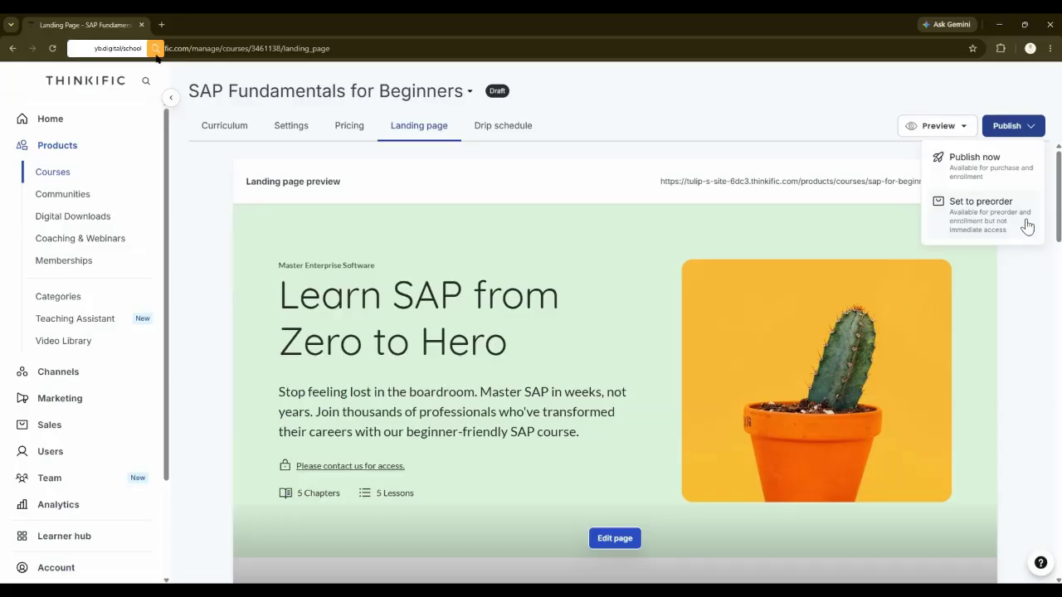
click(1016, 166)
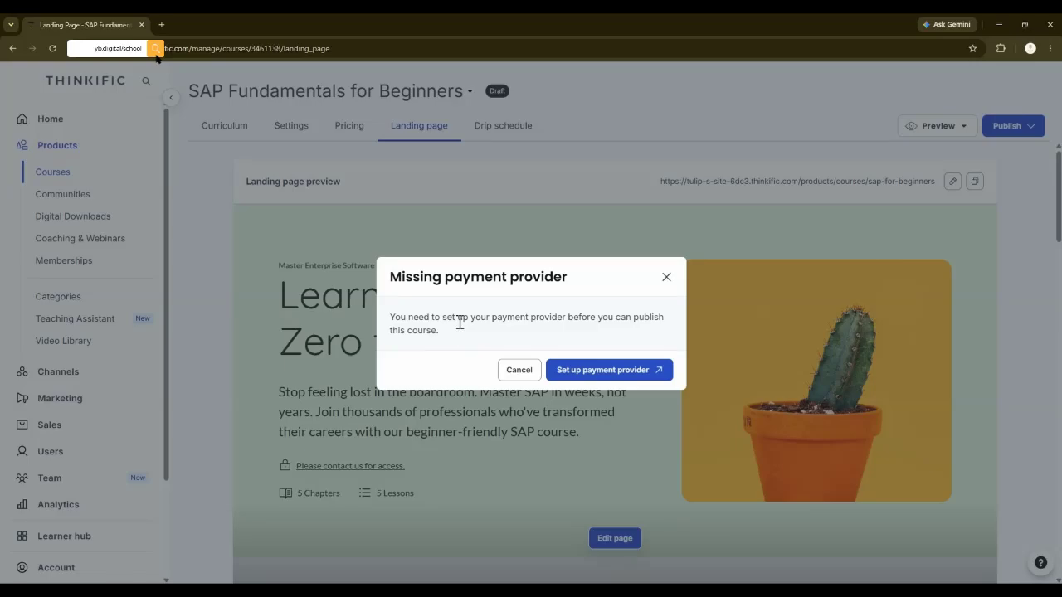
click(638, 373)
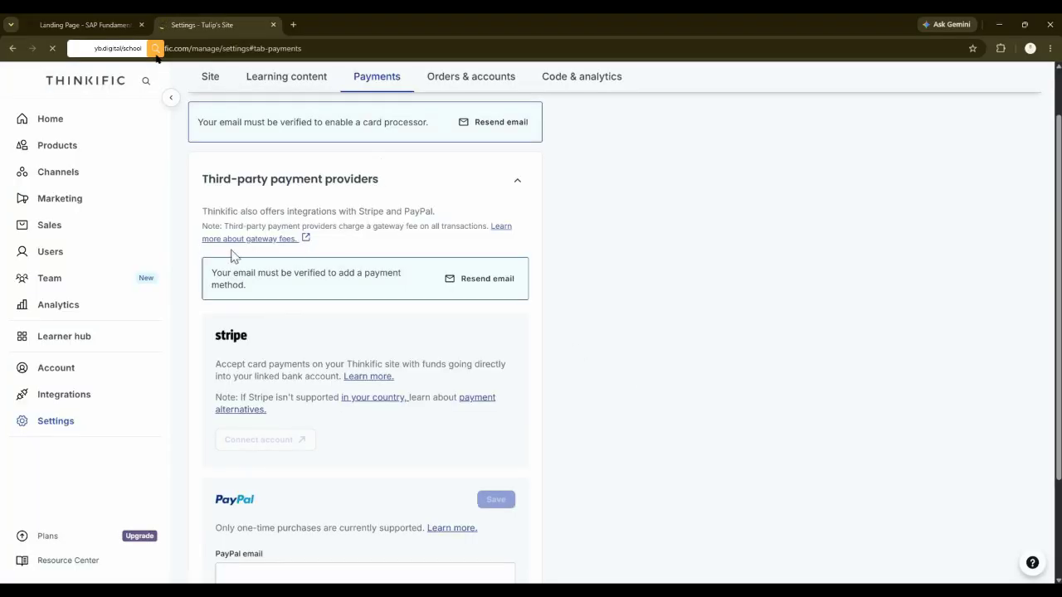
Review the payment settings, examining the email verification requirement and the Stripe and PayPal connection options.
scroll(217, 200, up, 1)
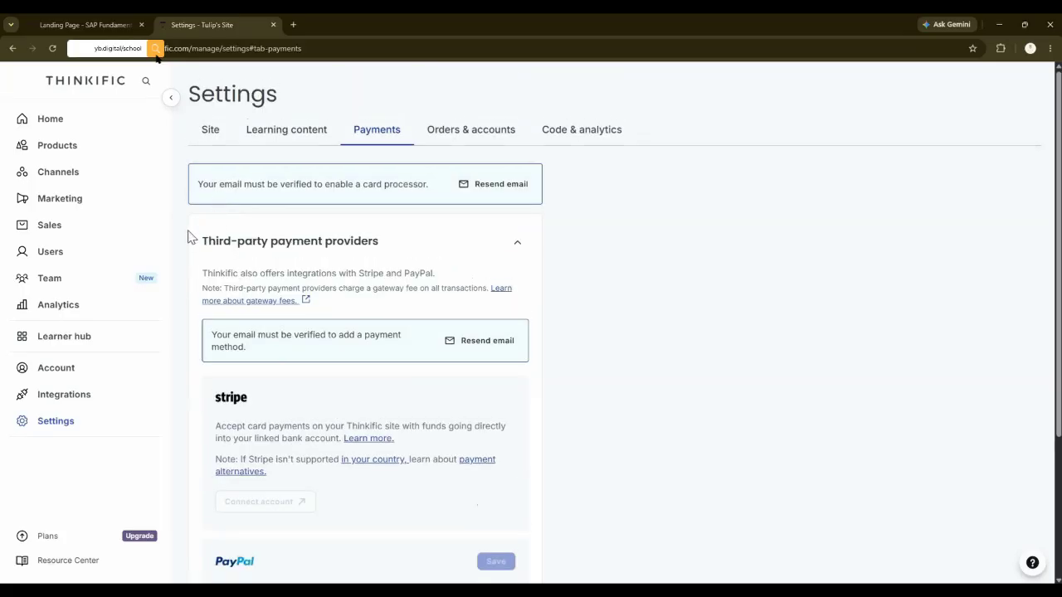
scroll(187, 234, down, 2)
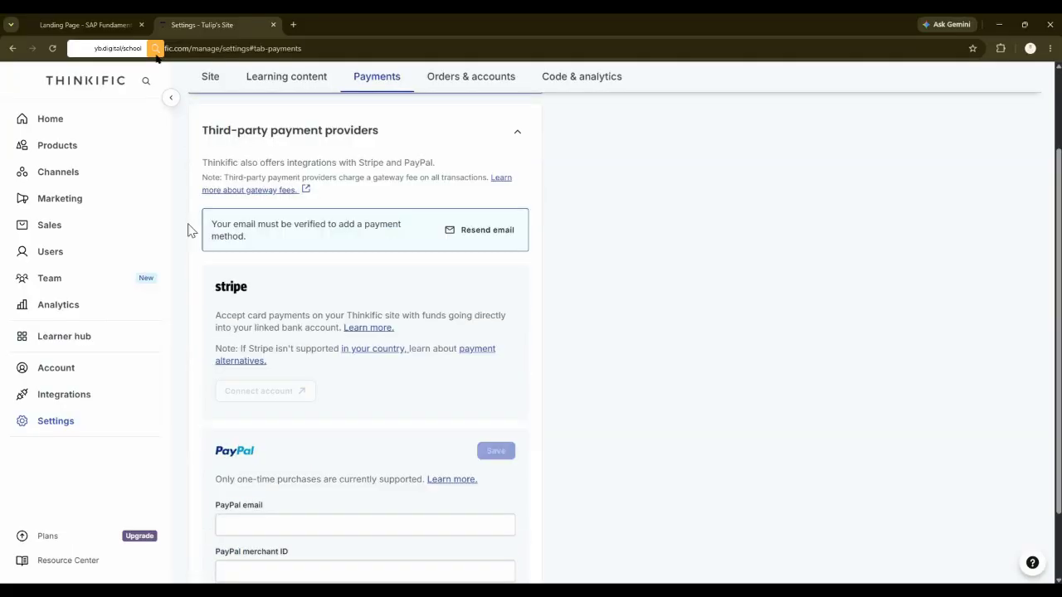
scroll(187, 229, up, 1)
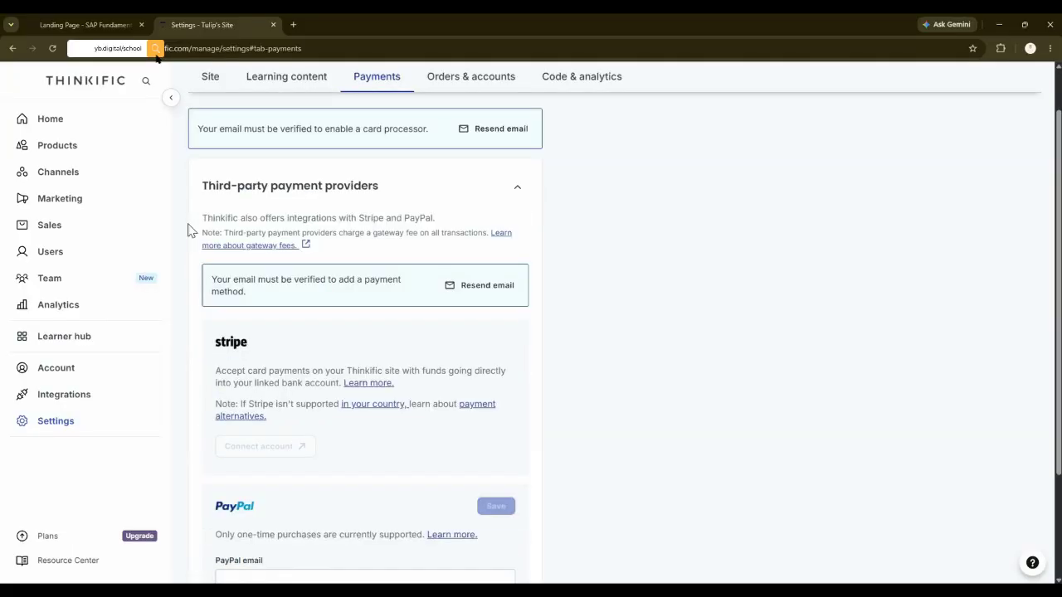
scroll(187, 230, down, 1)
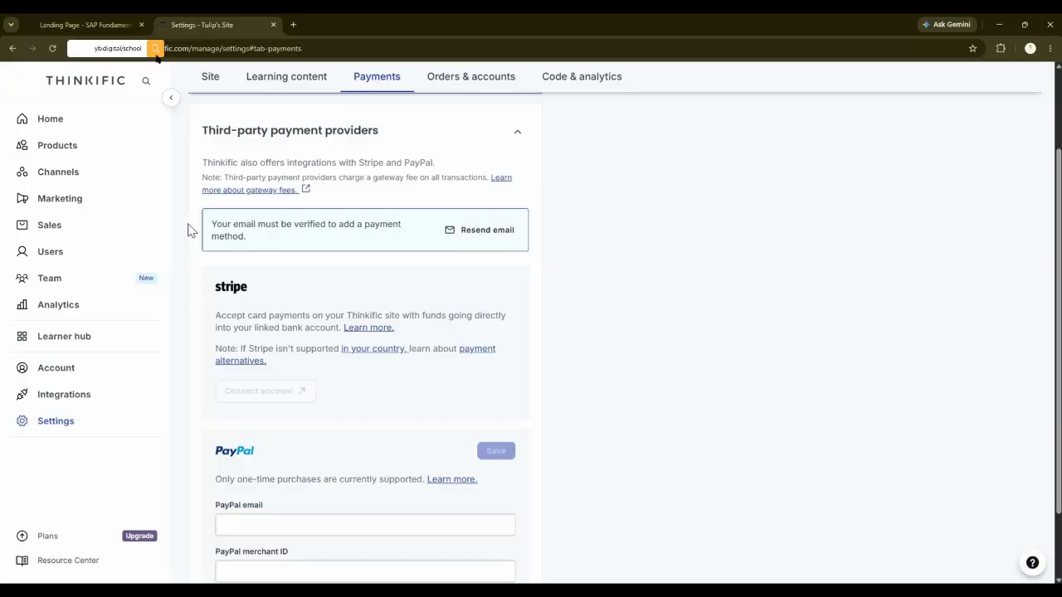
scroll(188, 229, down, 1)
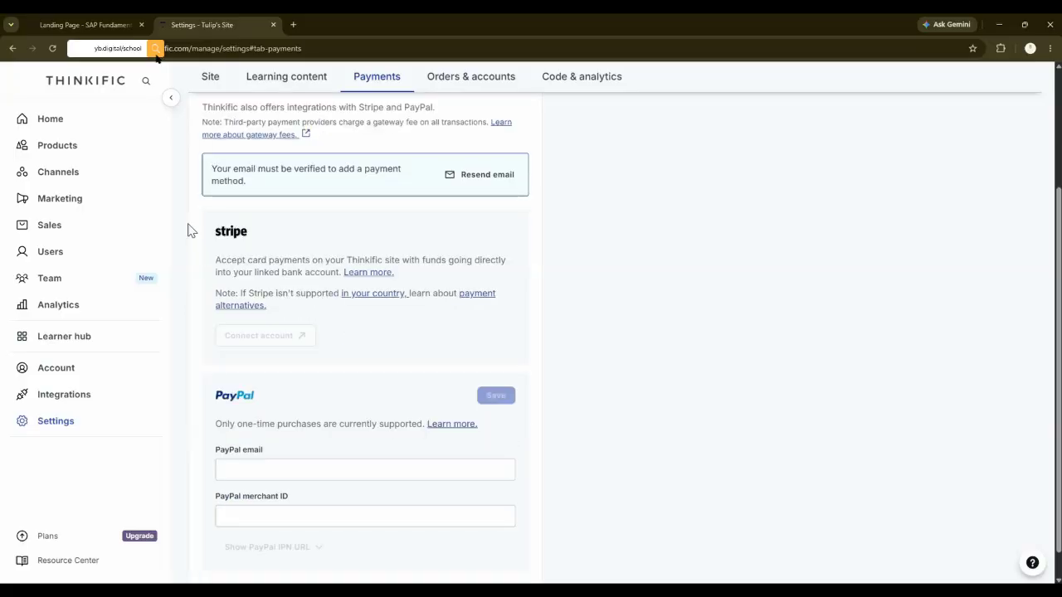
scroll(187, 229, down, 1)
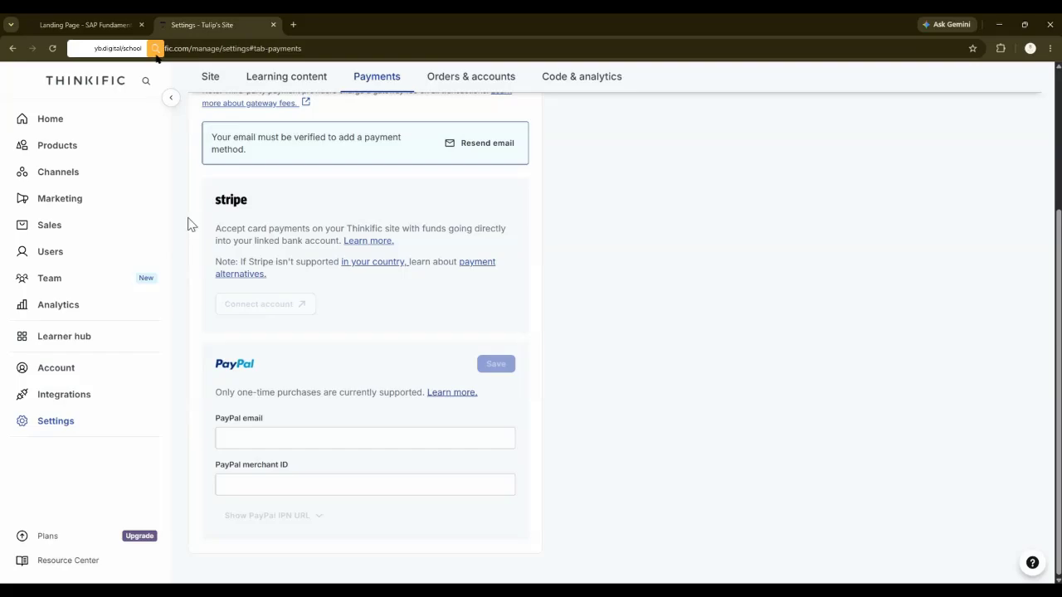
scroll(190, 230, up, 3)
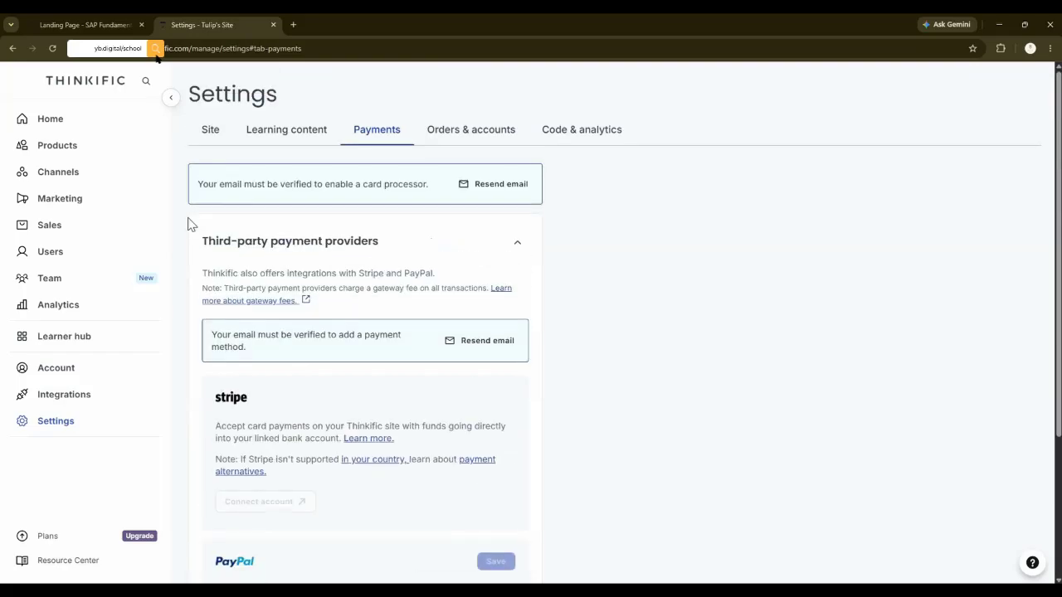
Return to the course's landing page overview and show its publishing options.
click(117, 20)
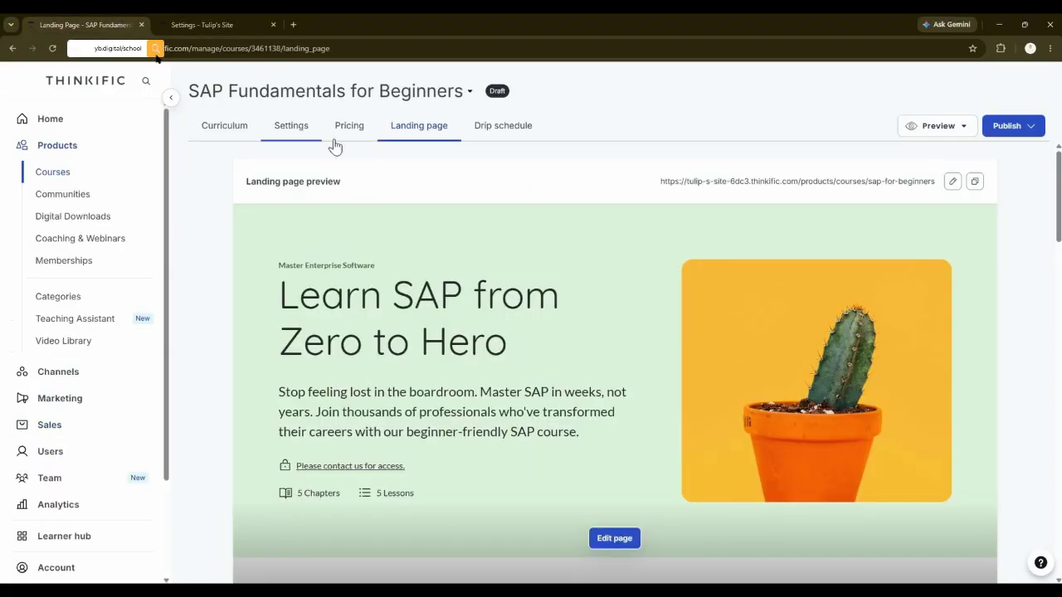
click(1031, 129)
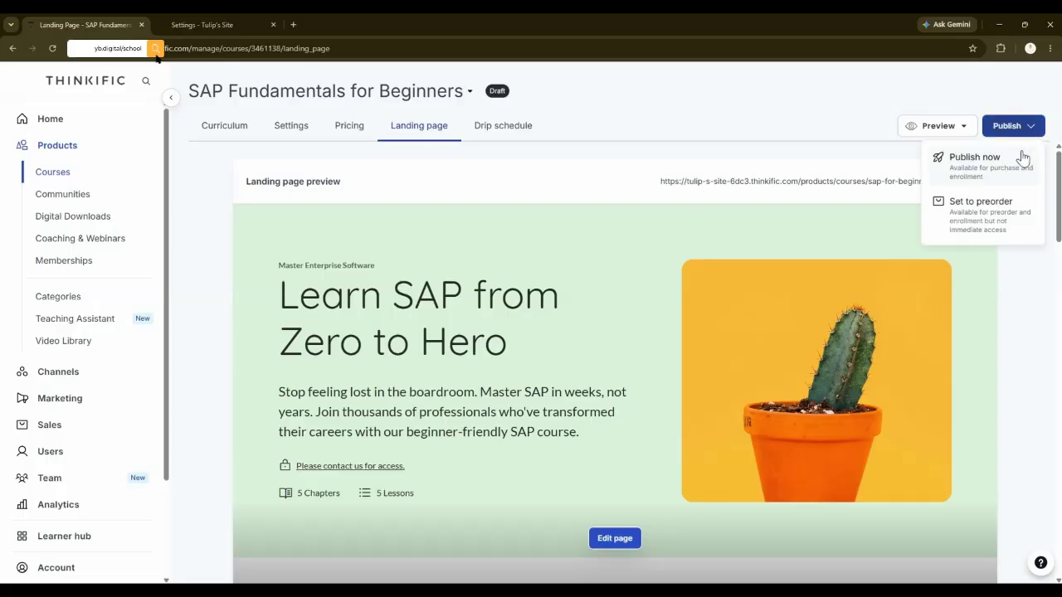